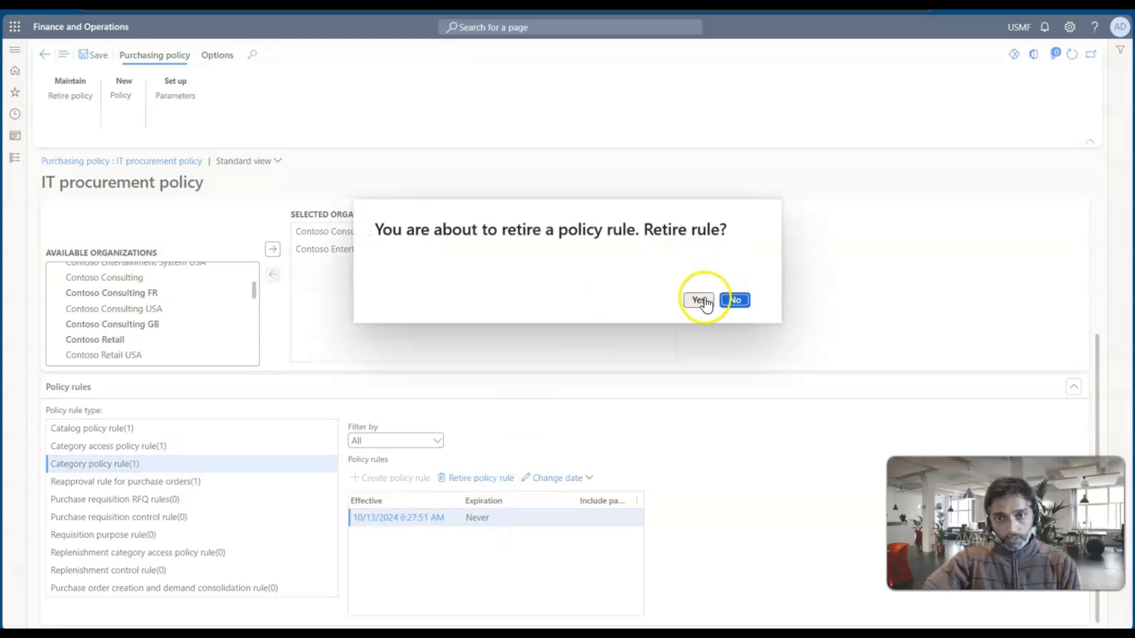
Retire the existing category policy rule of the IT procurement policy and create a new one.
left_click(699, 300)
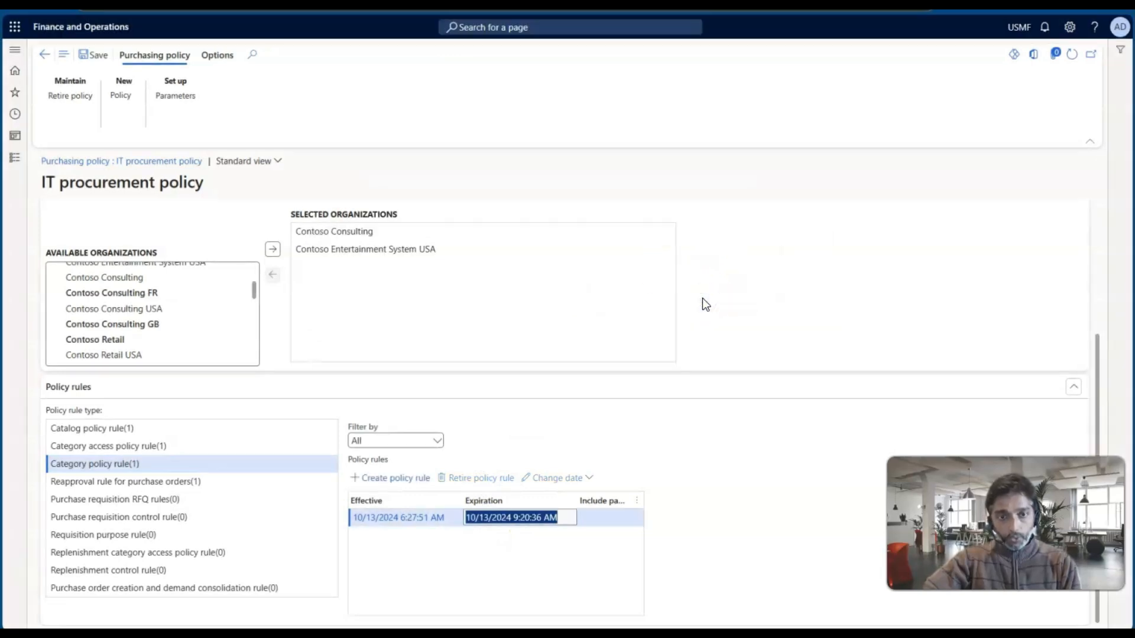
left_click(391, 482)
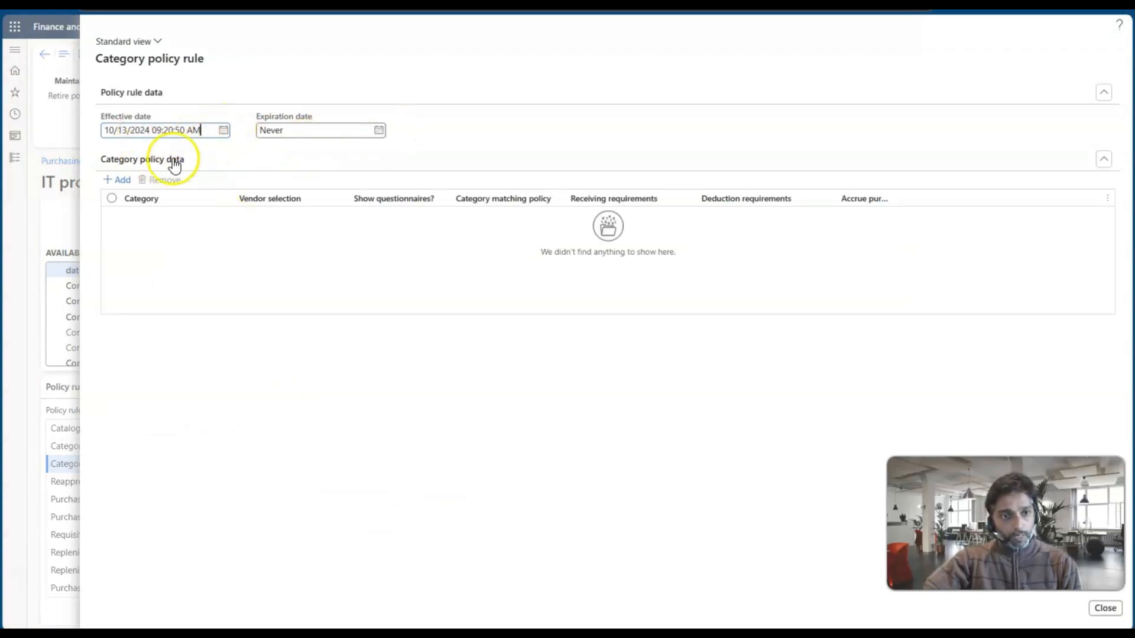
Add a category policy line for the Computers category under OFFICE MACHINES.
left_click(119, 180)
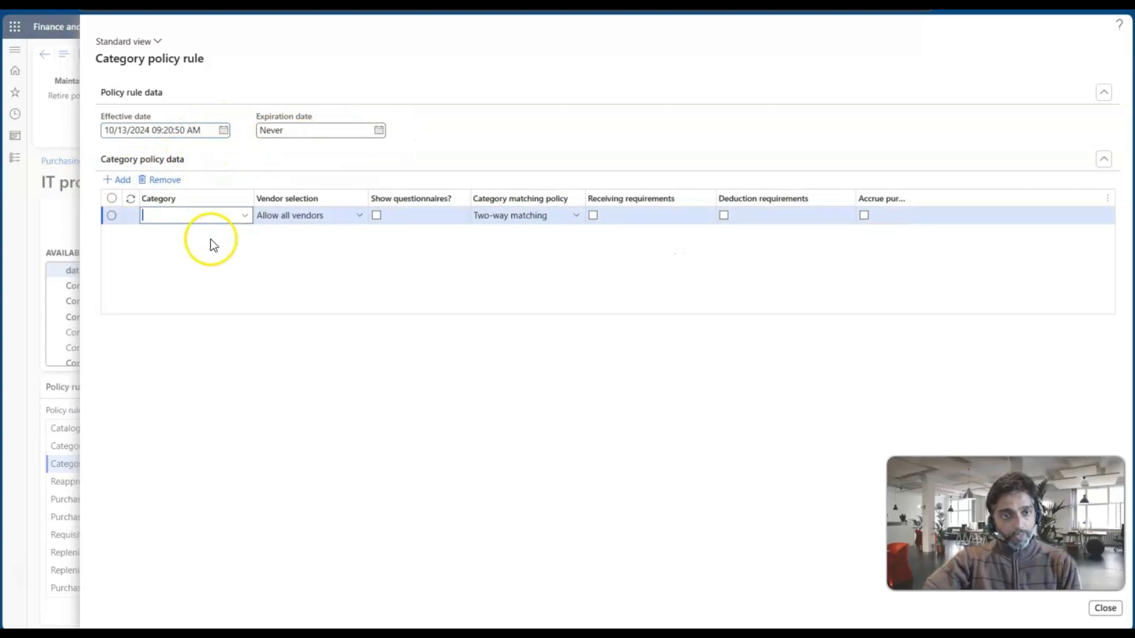
left_click(246, 218)
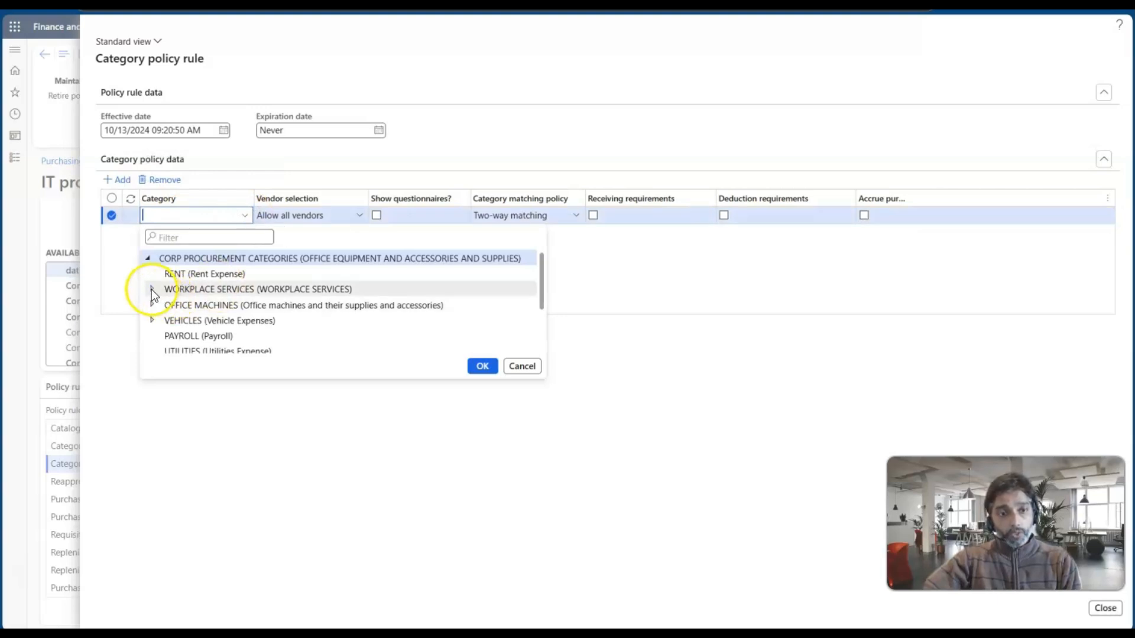
left_click(152, 289)
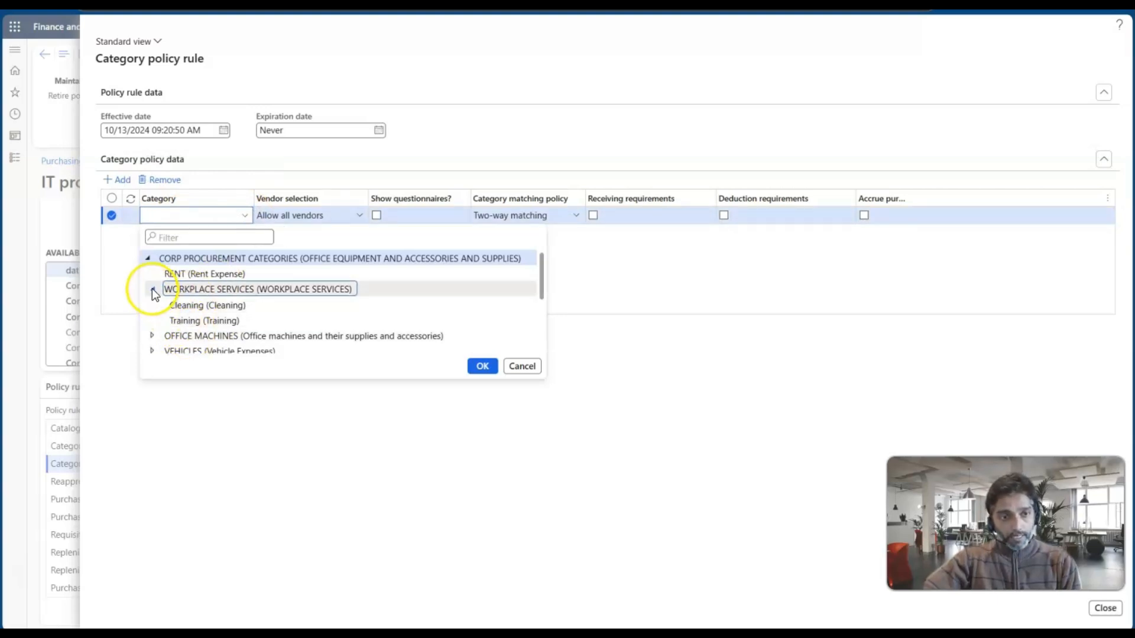
left_click(151, 289)
left_click(152, 304)
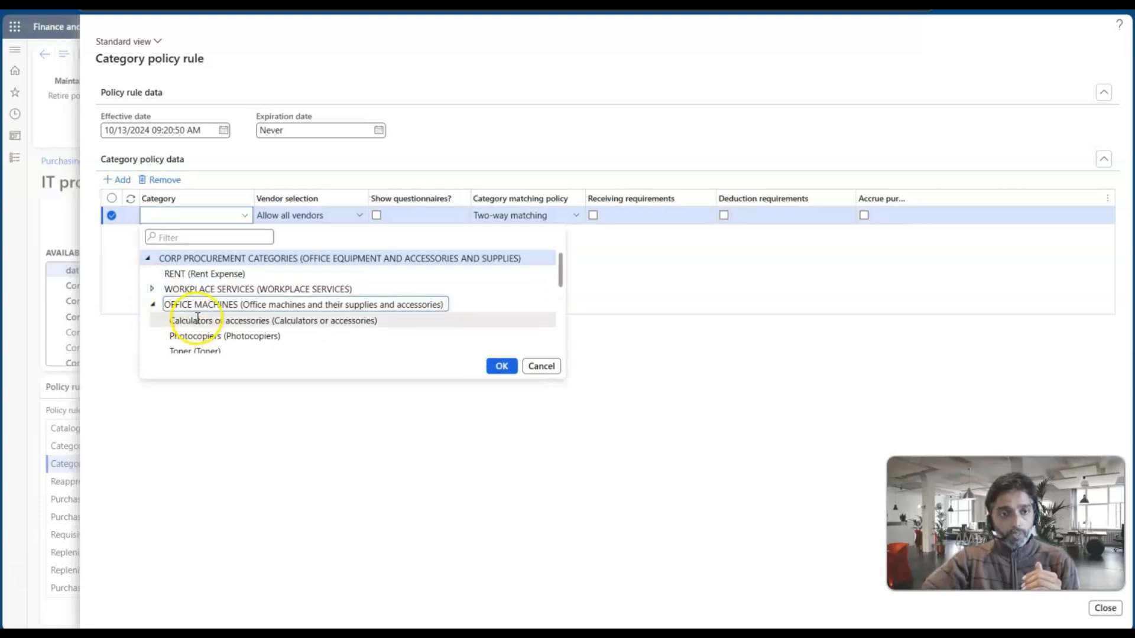
scroll(198, 318, "down", 3)
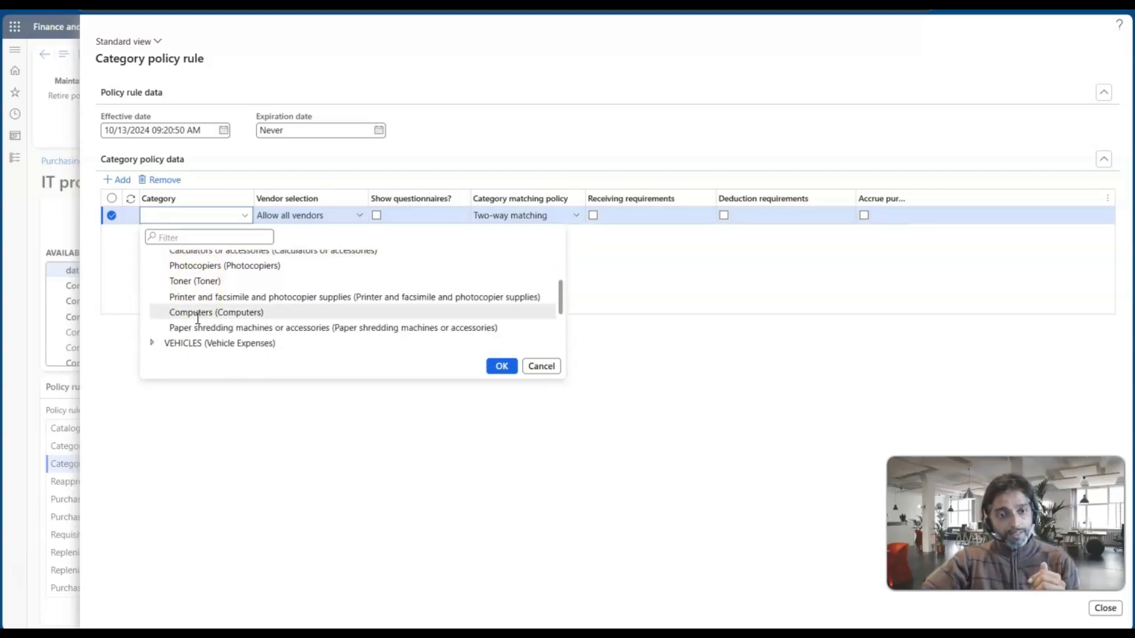
left_click(191, 315)
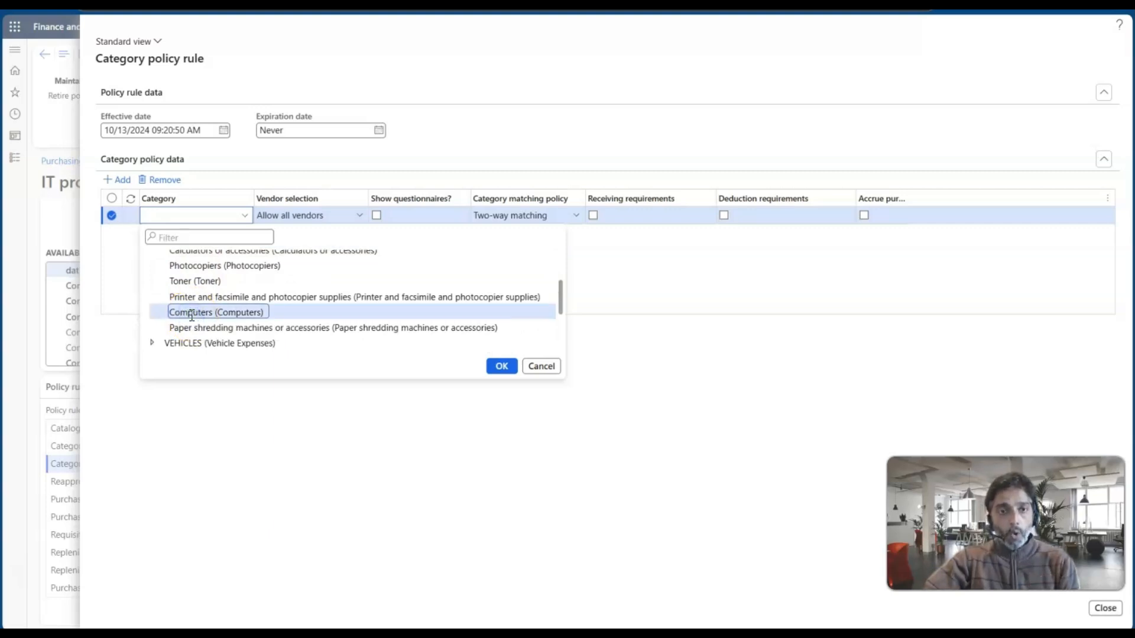
left_click(501, 367)
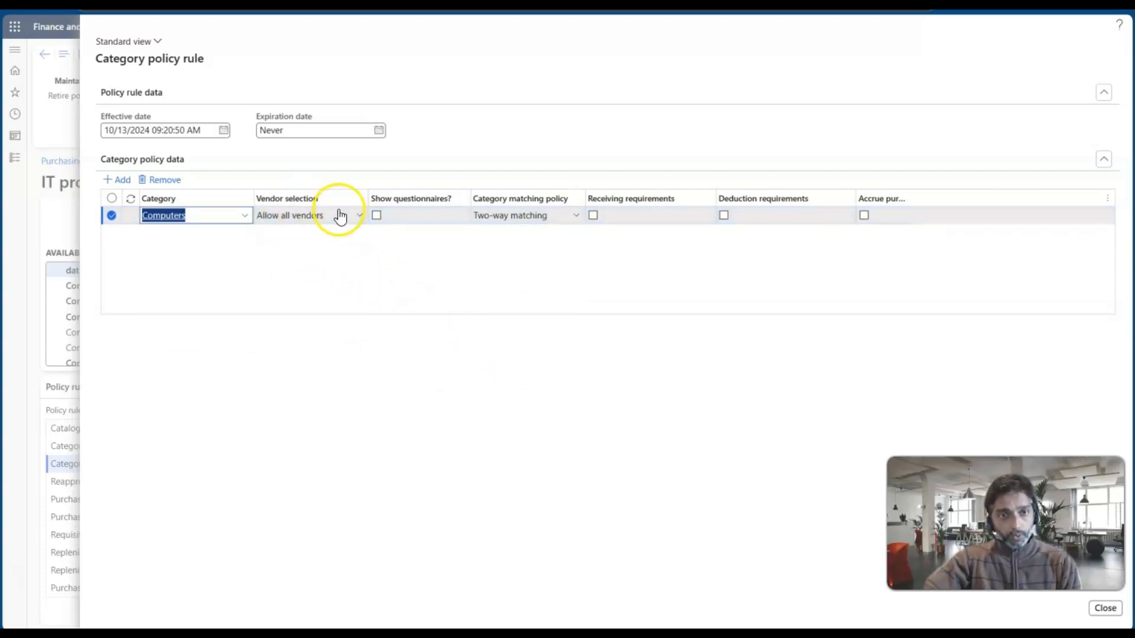
Review the vendor selection options available for the Computers line.
left_click(360, 216)
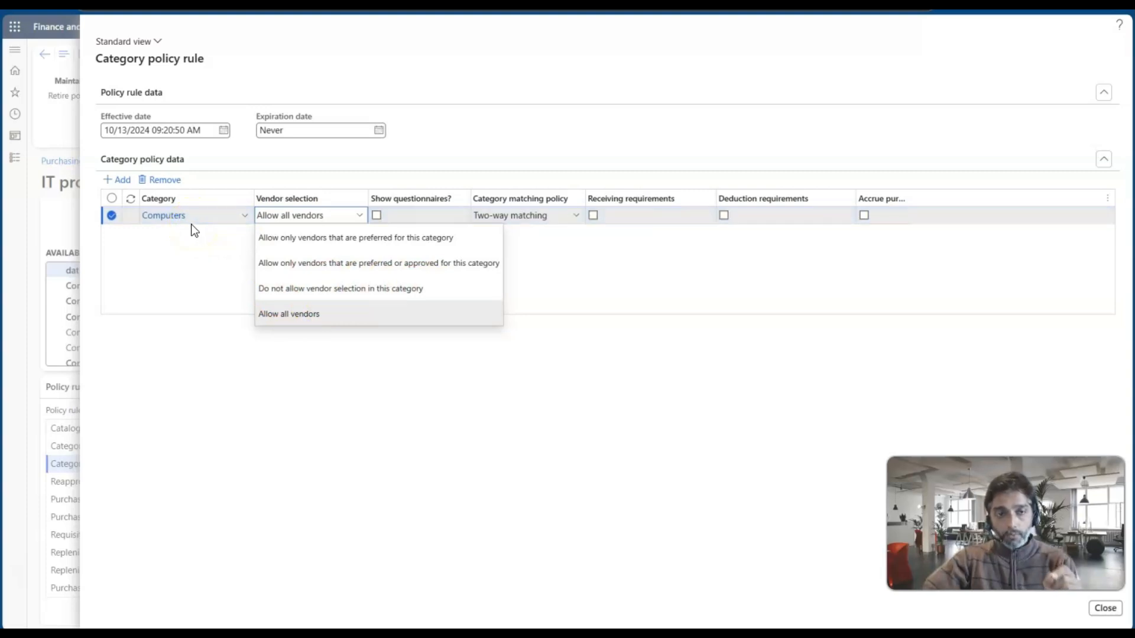
left_click(293, 289)
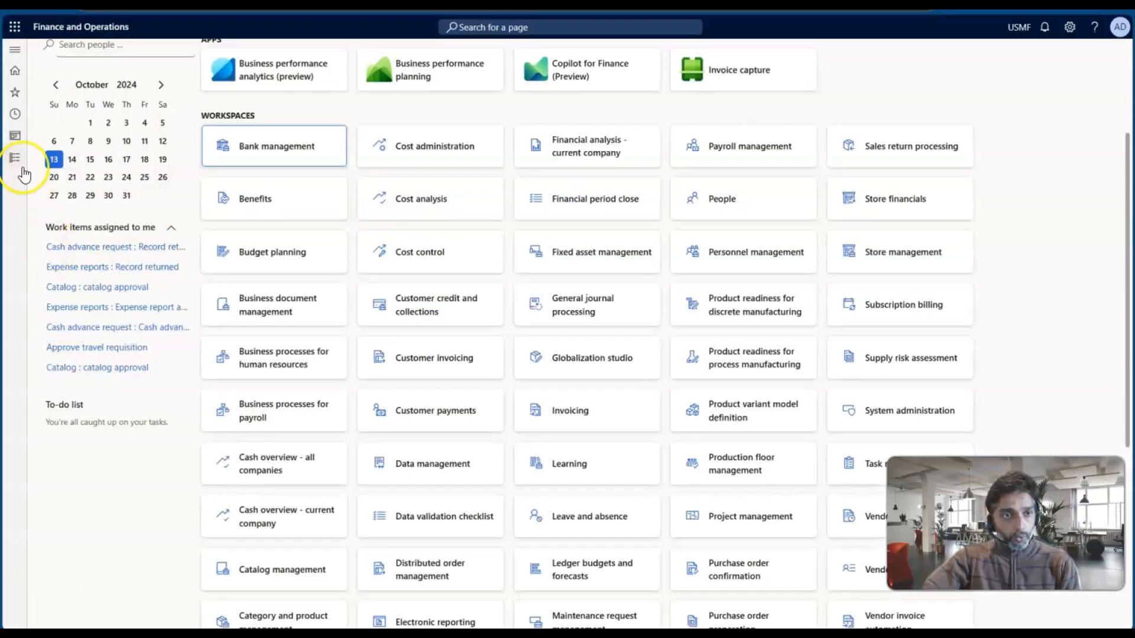
Open the procurement categories of the Procurement and sourcing module.
left_click(14, 157)
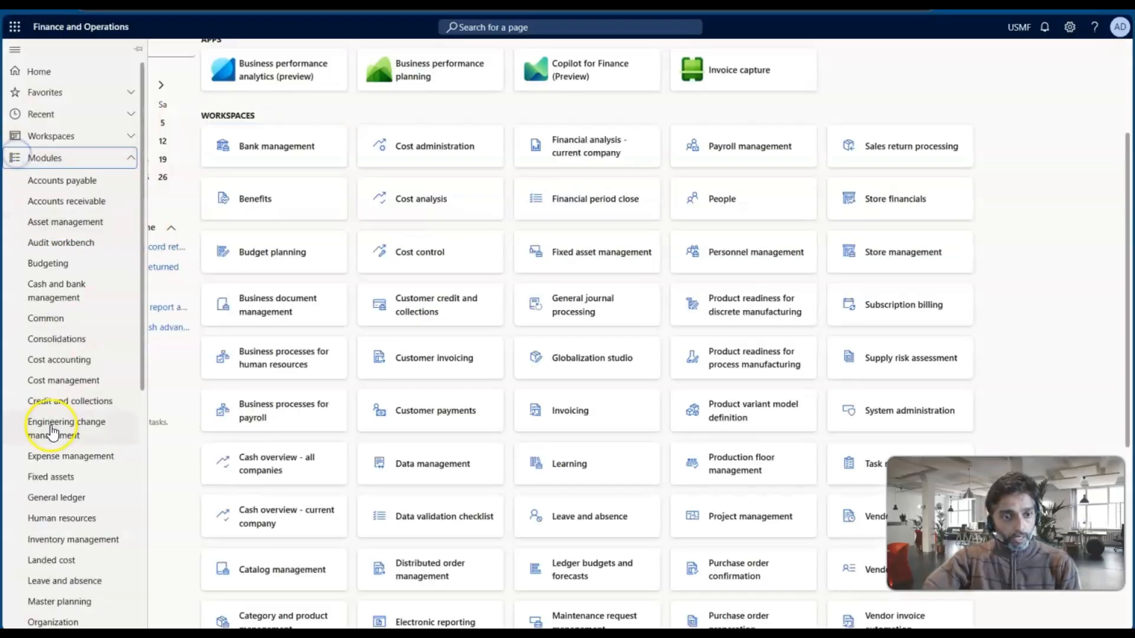
scroll(52, 433, "down", 7)
left_click(68, 272)
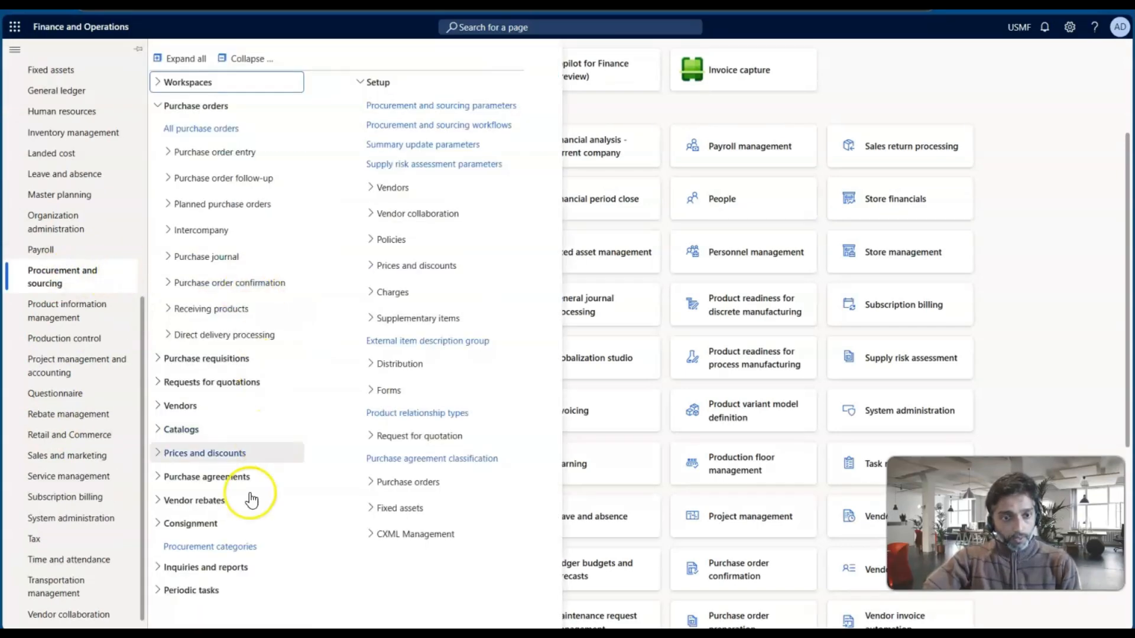
left_click(222, 546)
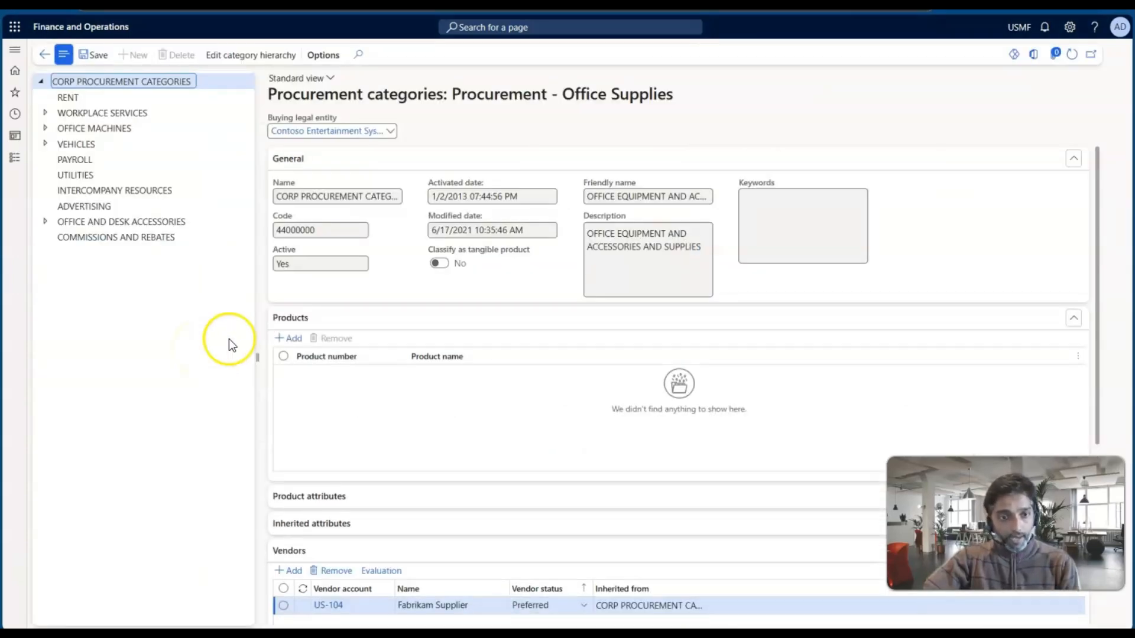
Examine the vendors and their statuses for the Computers category under OFFICE MACHINES.
scroll(336, 342, "down", 3)
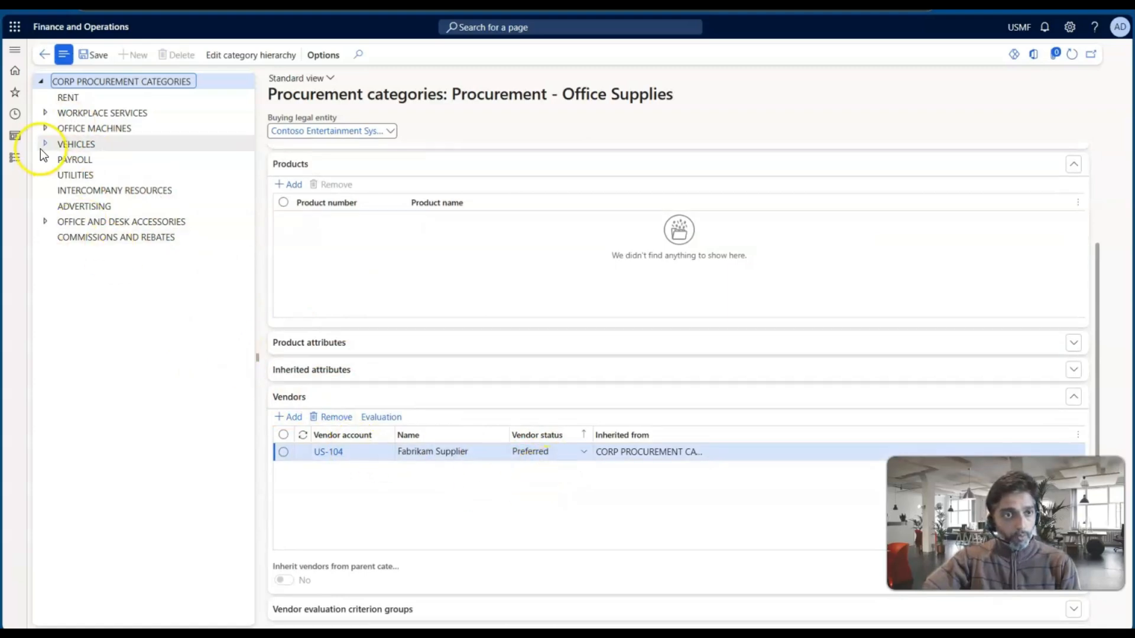
left_click(45, 128)
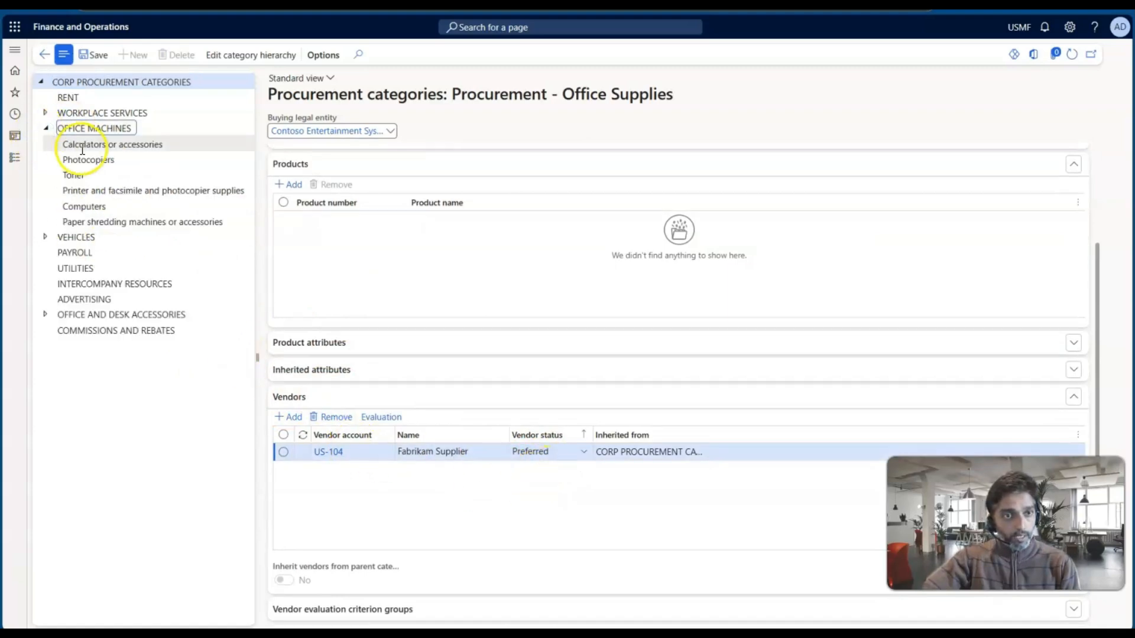
left_click(81, 207)
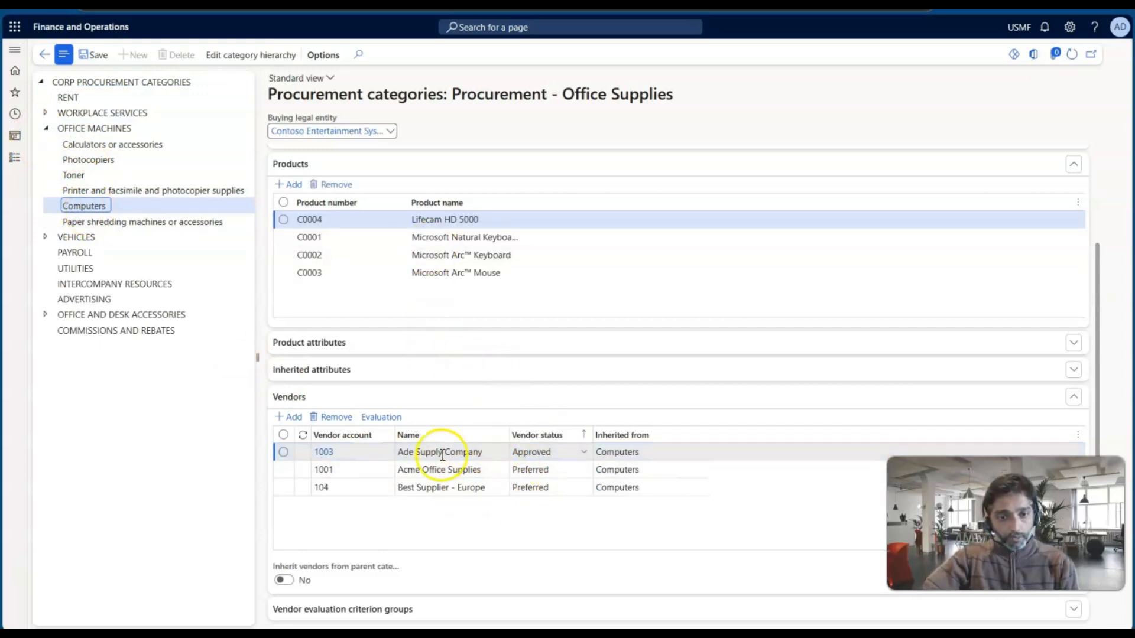
left_click(541, 436)
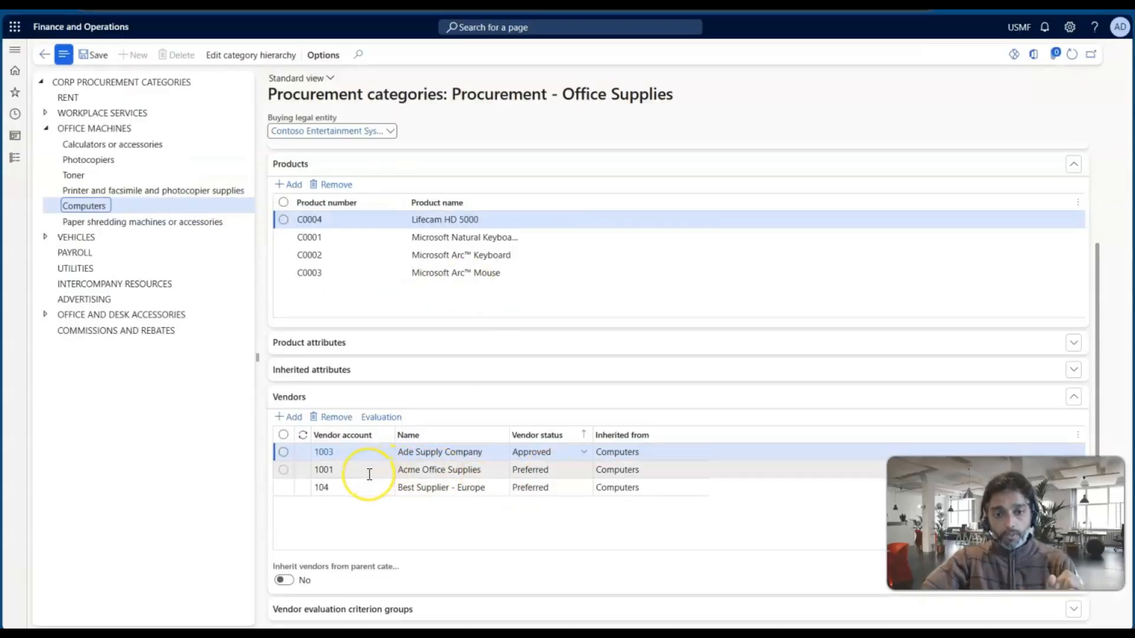
mouse_move(367, 471)
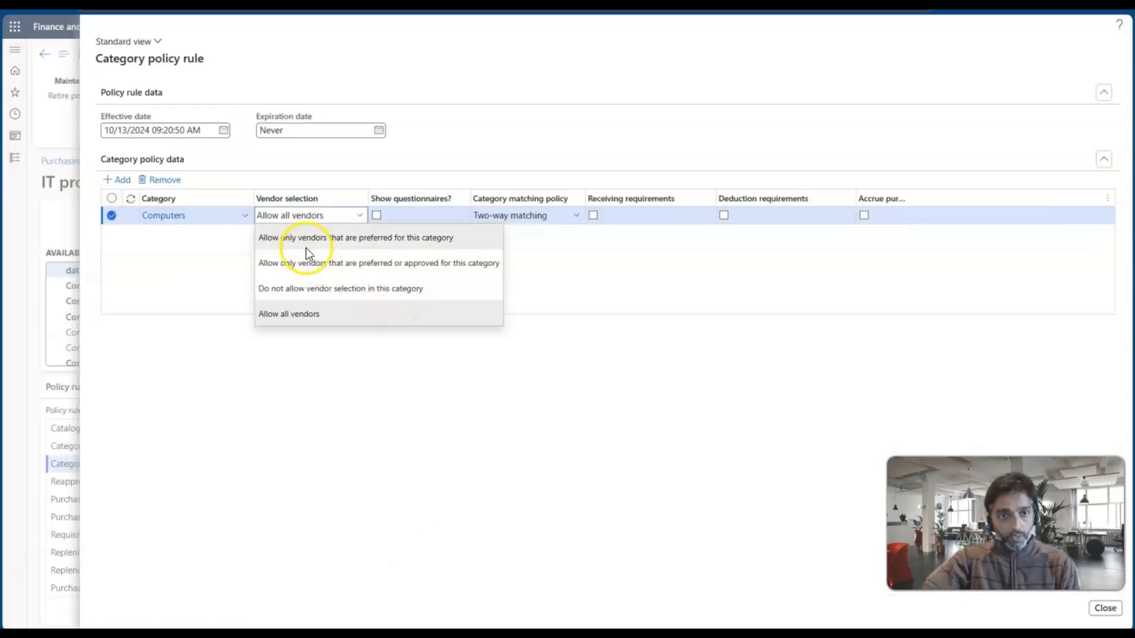
Allow only vendors that are preferred for the Computers category, and review the options for its category matching policy.
left_click(370, 243)
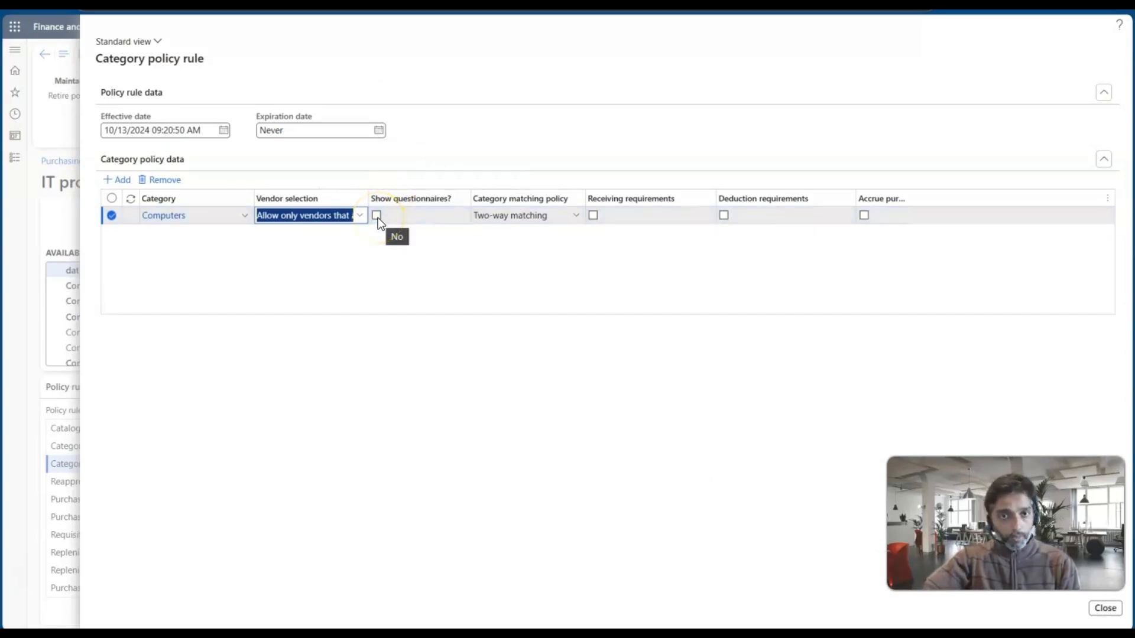
left_click(574, 217)
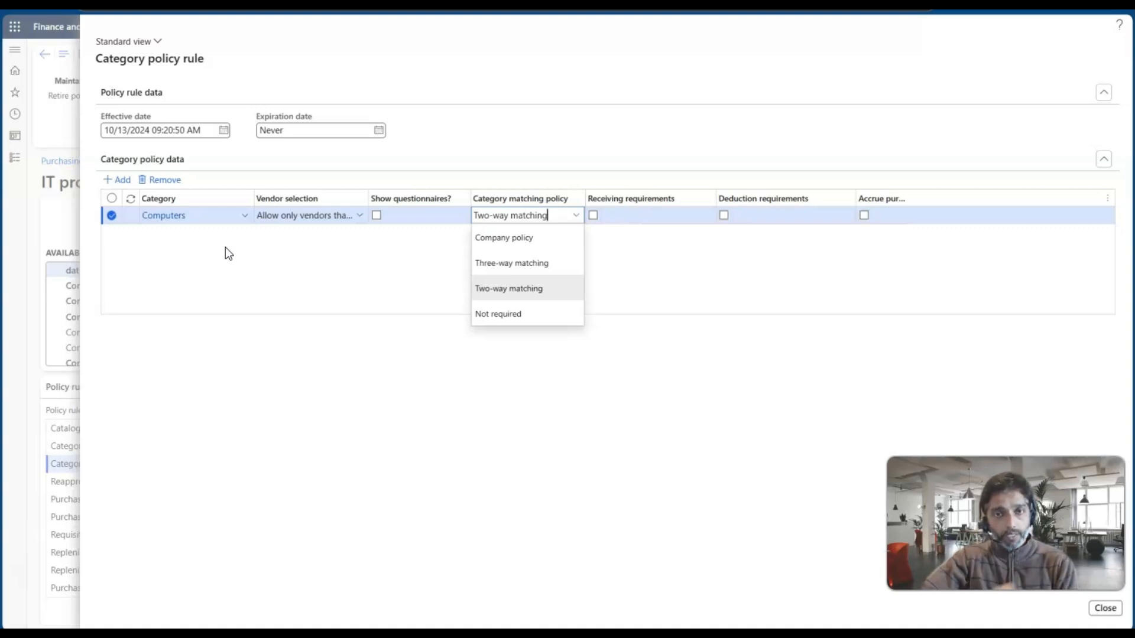
left_click(712, 270)
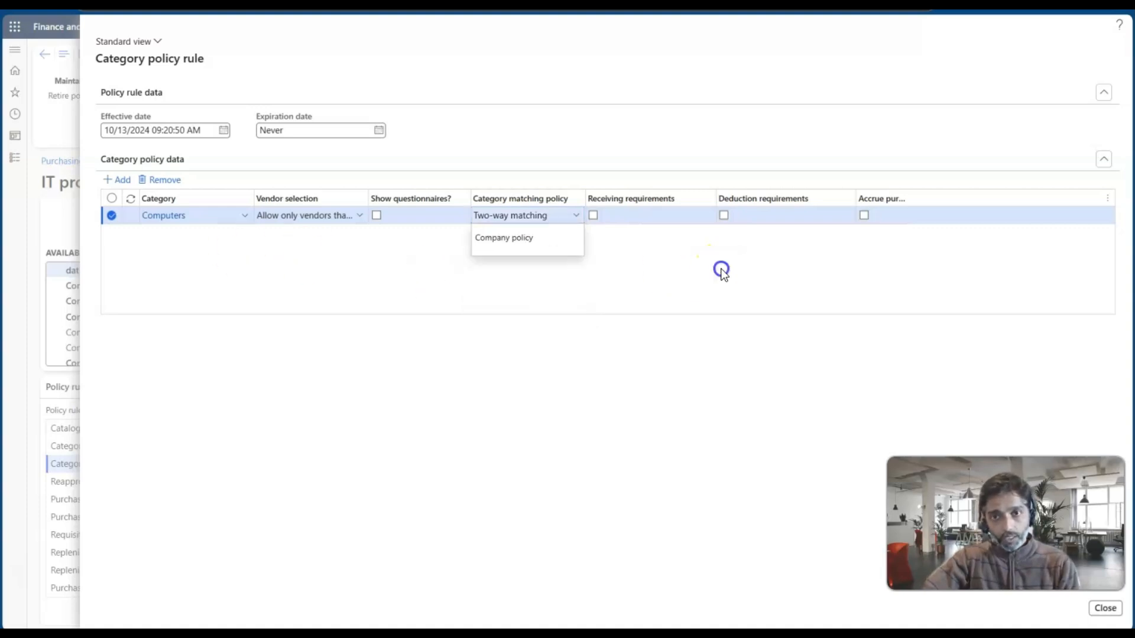
mouse_move(604, 206)
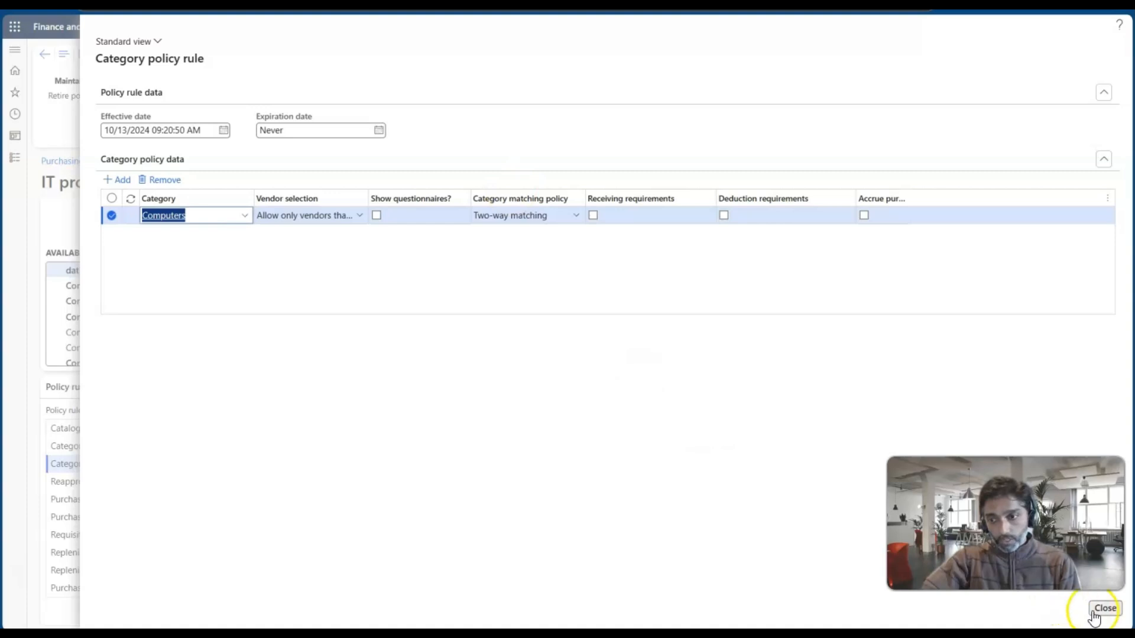
Close the category policy rule, accept the current date and time as its start, and save the purchasing policy.
left_click(1094, 616)
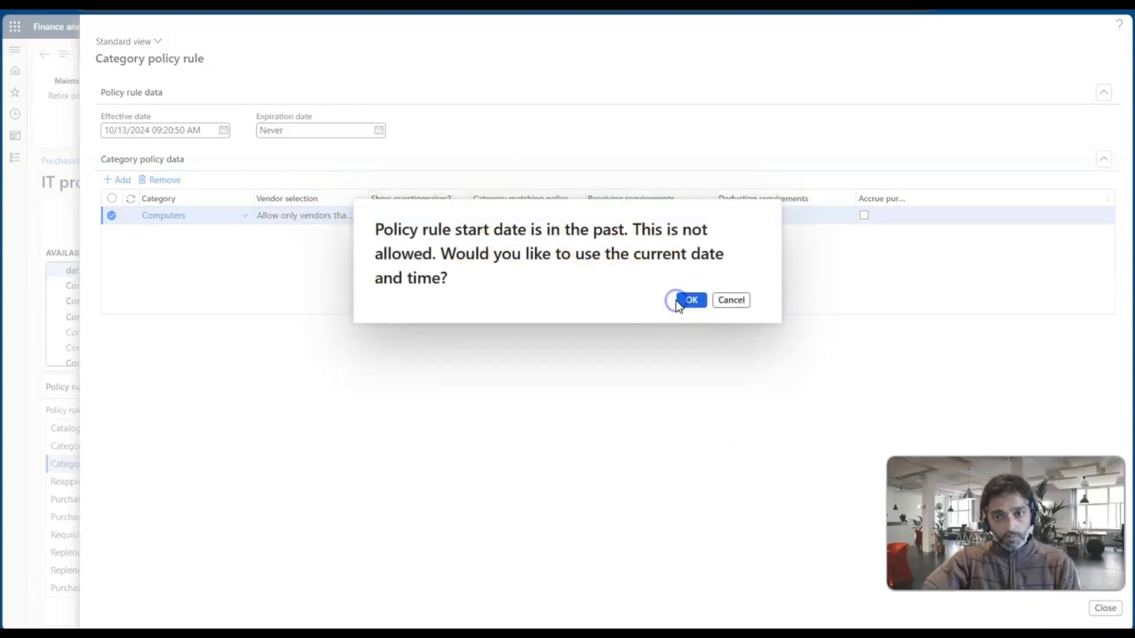
left_click(691, 300)
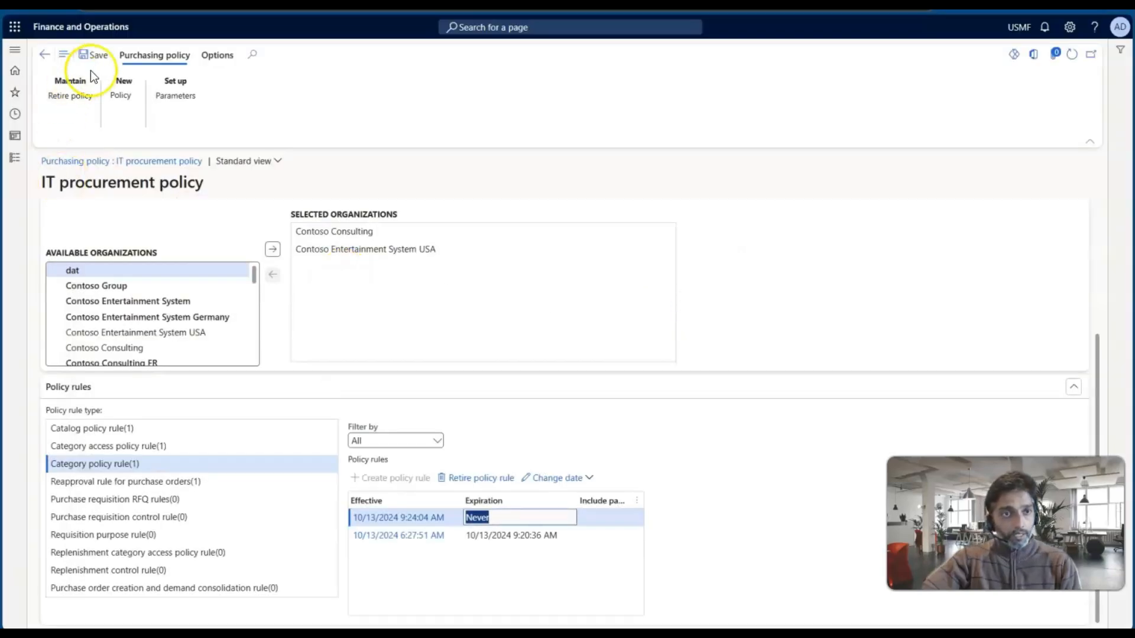
left_click(95, 59)
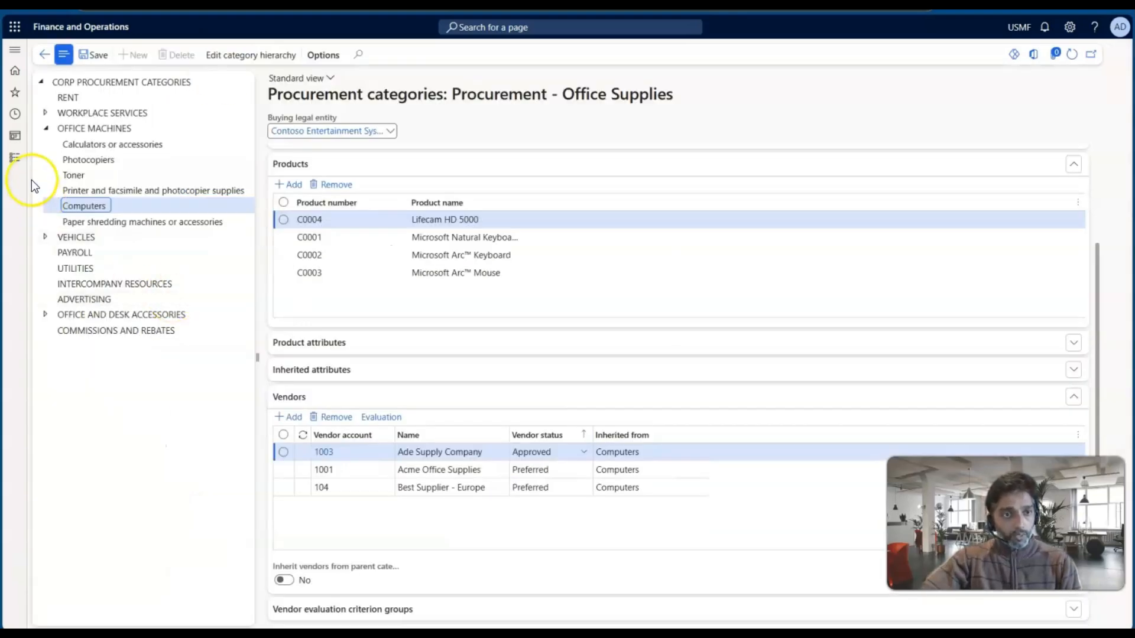
Open the list of all purchase requisitions in the Procurement and sourcing module.
left_click(15, 158)
scroll(71, 390, "down", 4)
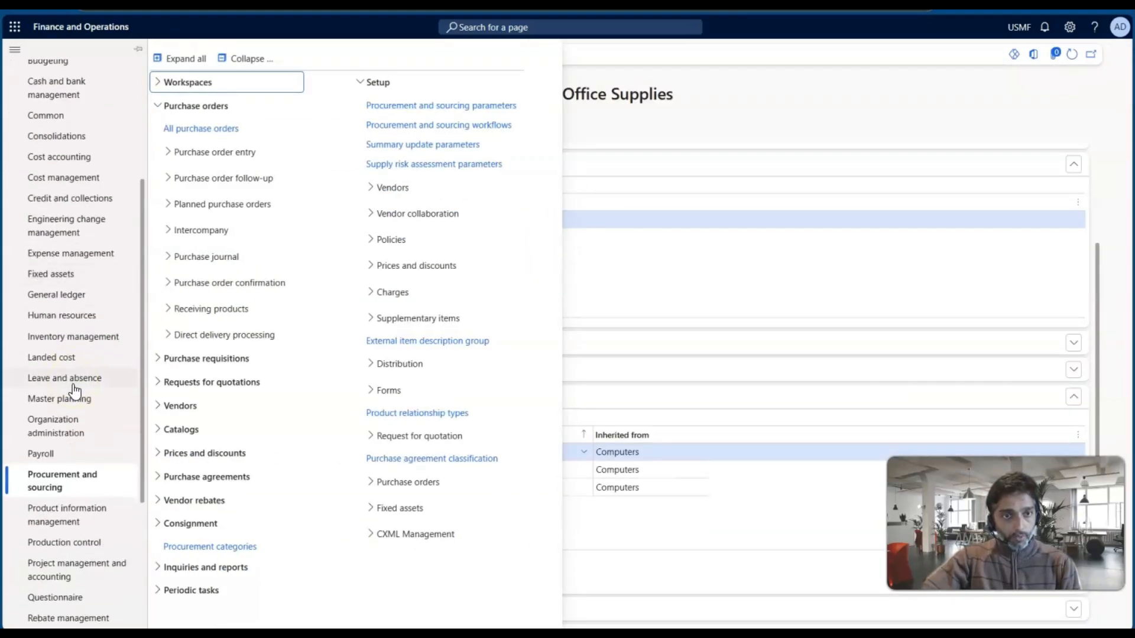
left_click(215, 359)
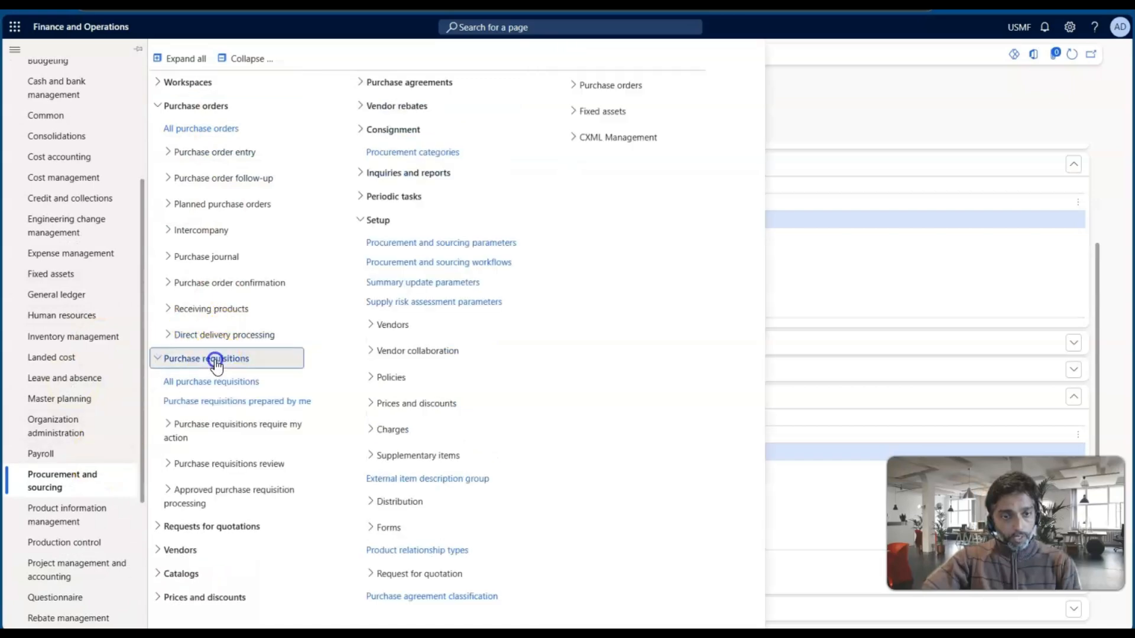
left_click(216, 382)
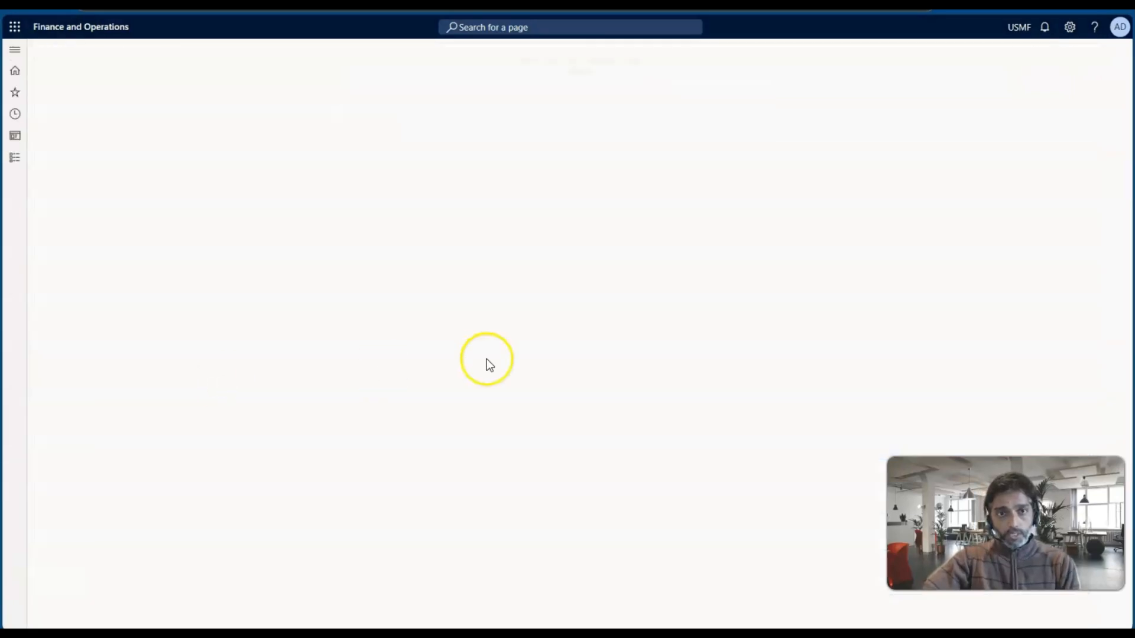
Create a purchase requisition named "Vend Test - 01" with the default requested and accounting dates.
left_click(81, 55)
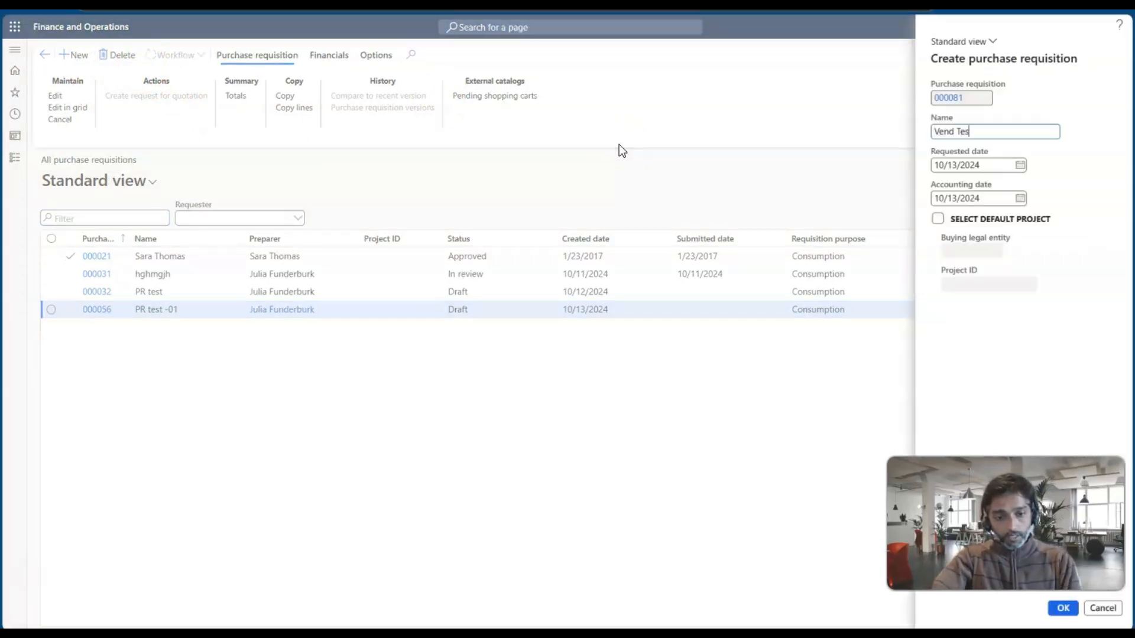
type("Vend Test - 01")
key("Tab")
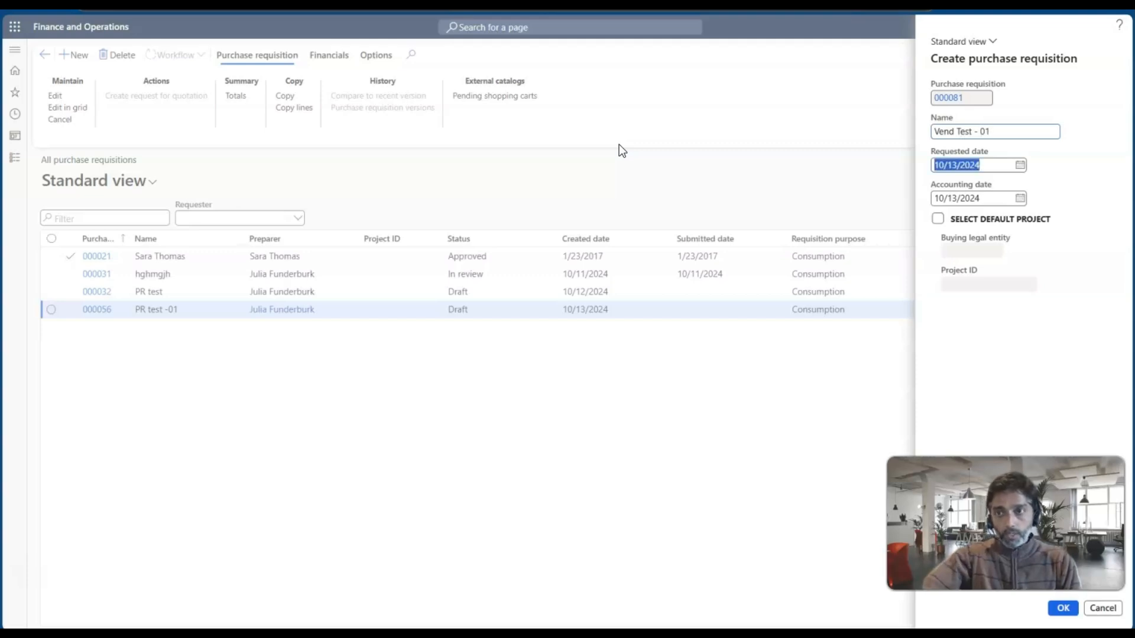
left_click(1062, 609)
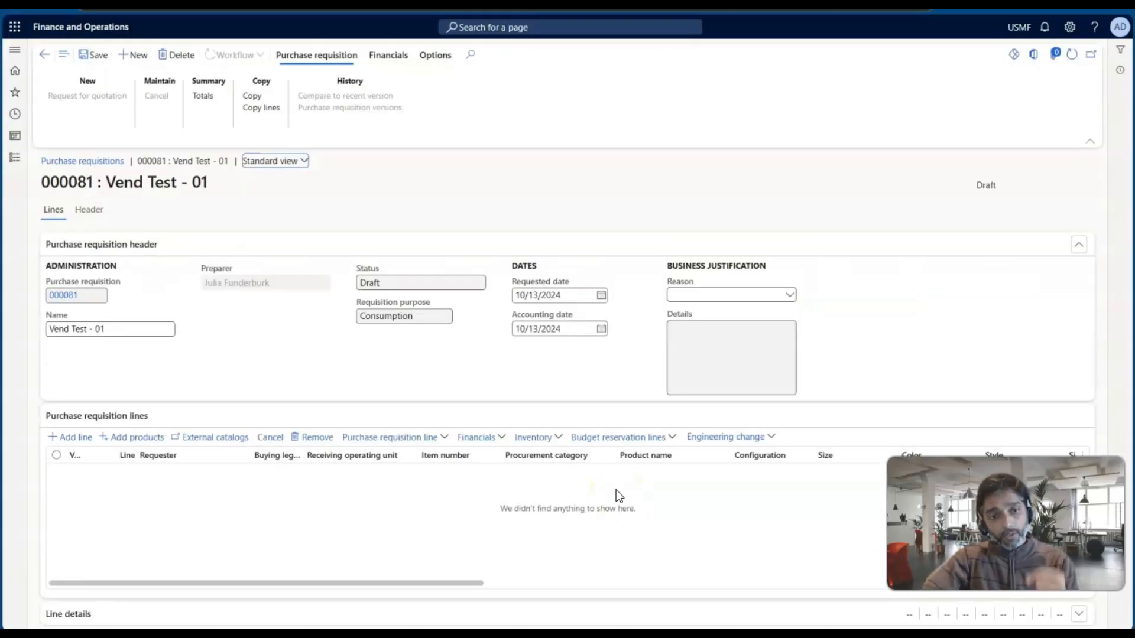
Add a line to the purchase requisition with Computers, under OFFICE MACHINES, as its procurement category.
left_click(78, 438)
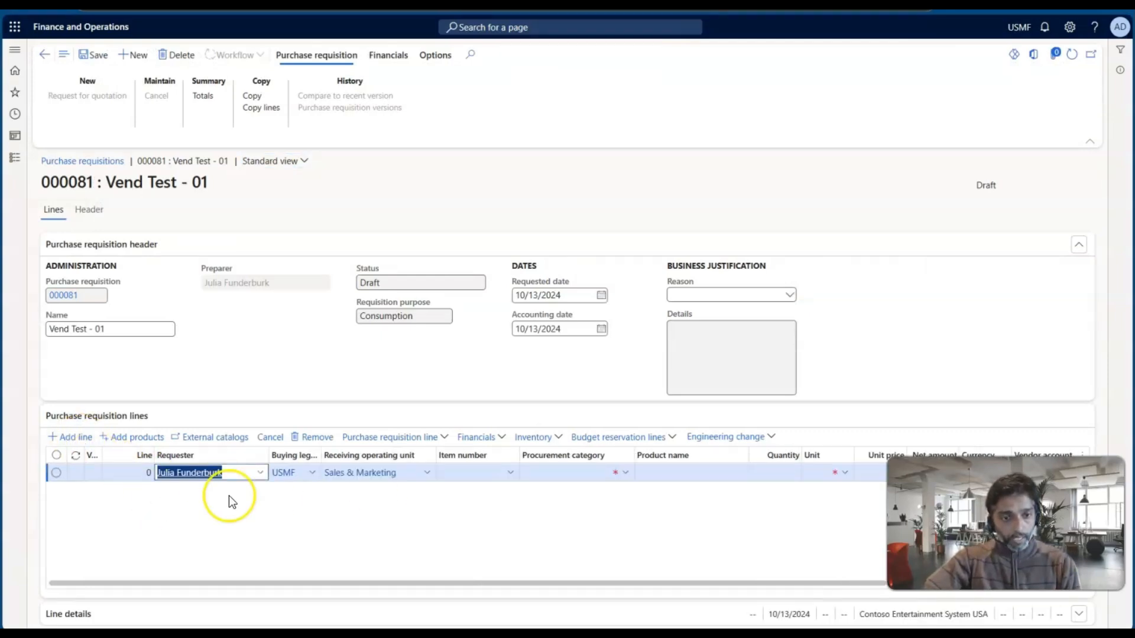
scroll(507, 495, "right", 3)
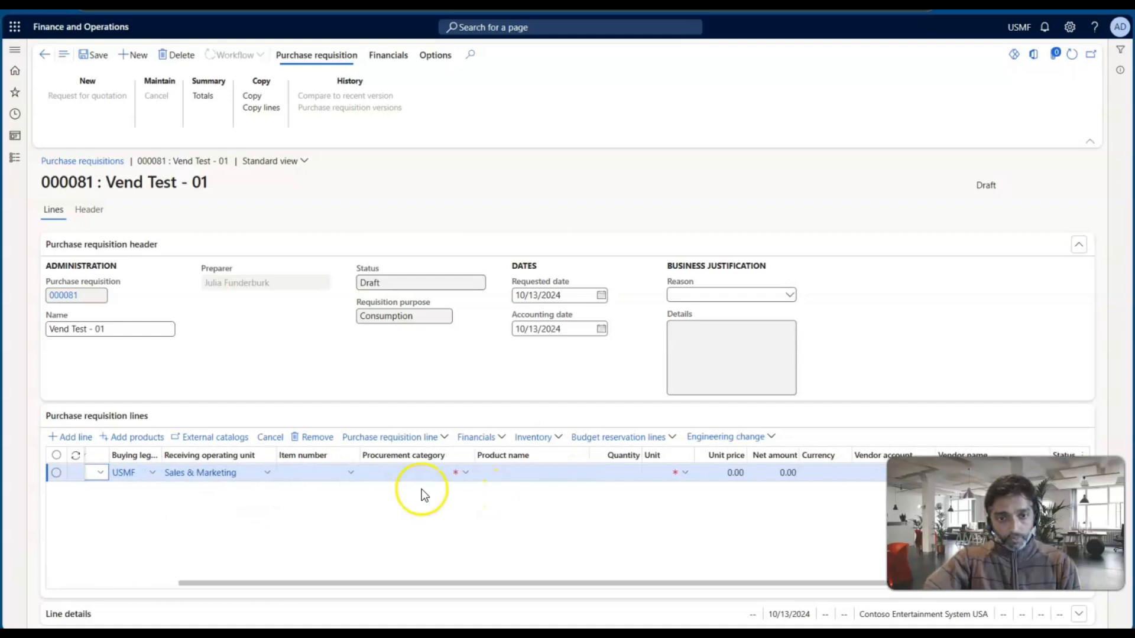
left_click(466, 474)
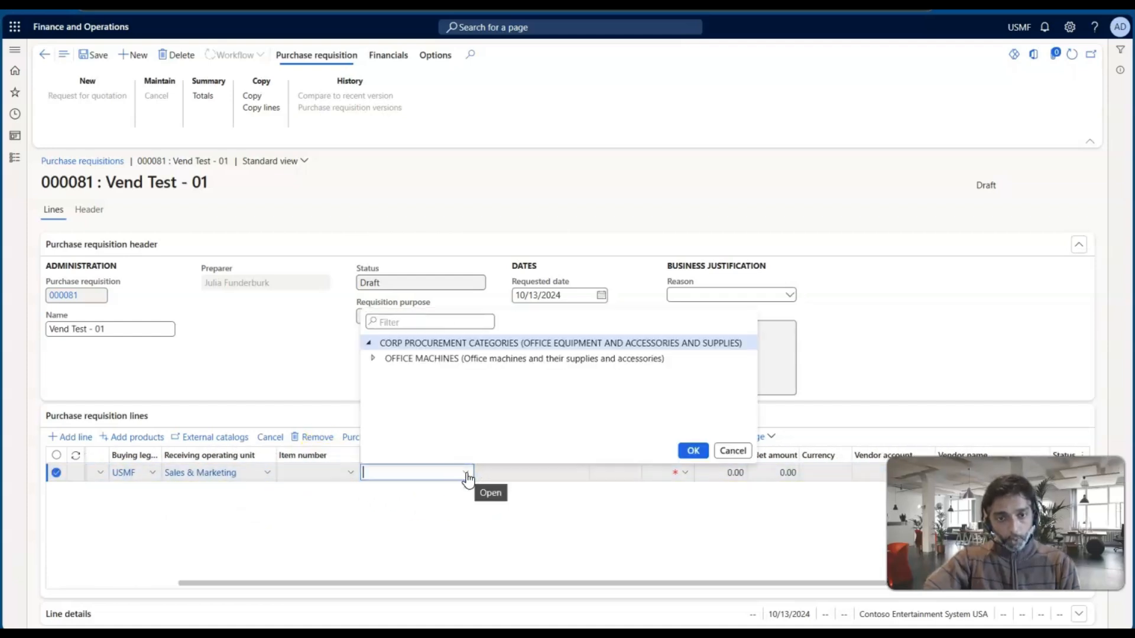
left_click(373, 358)
scroll(437, 390, "down", 1)
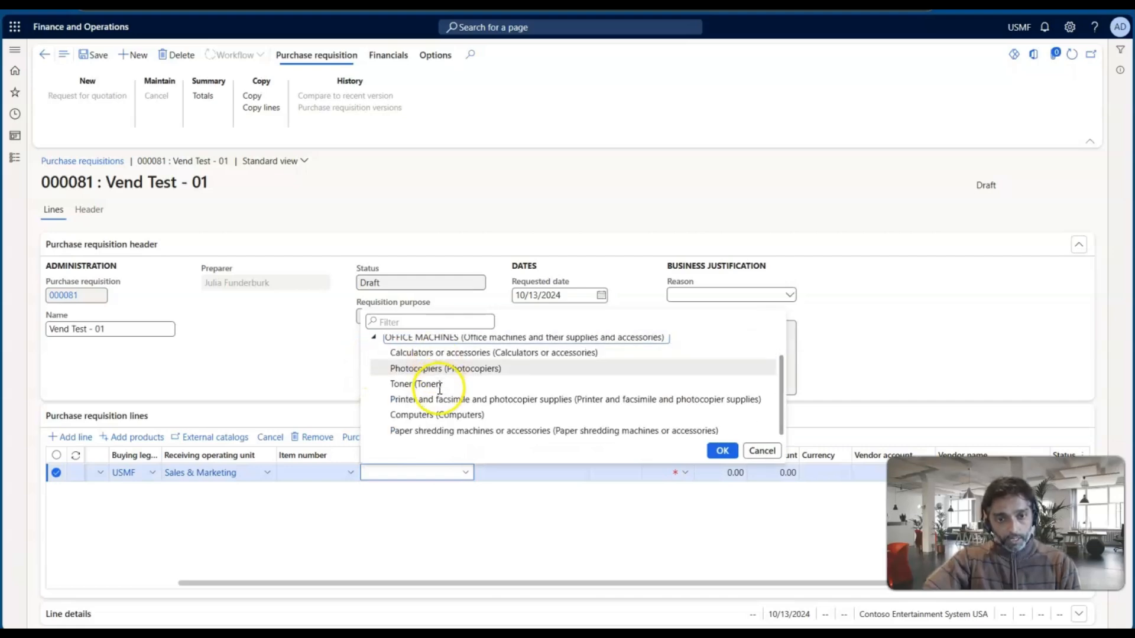
left_click(431, 415)
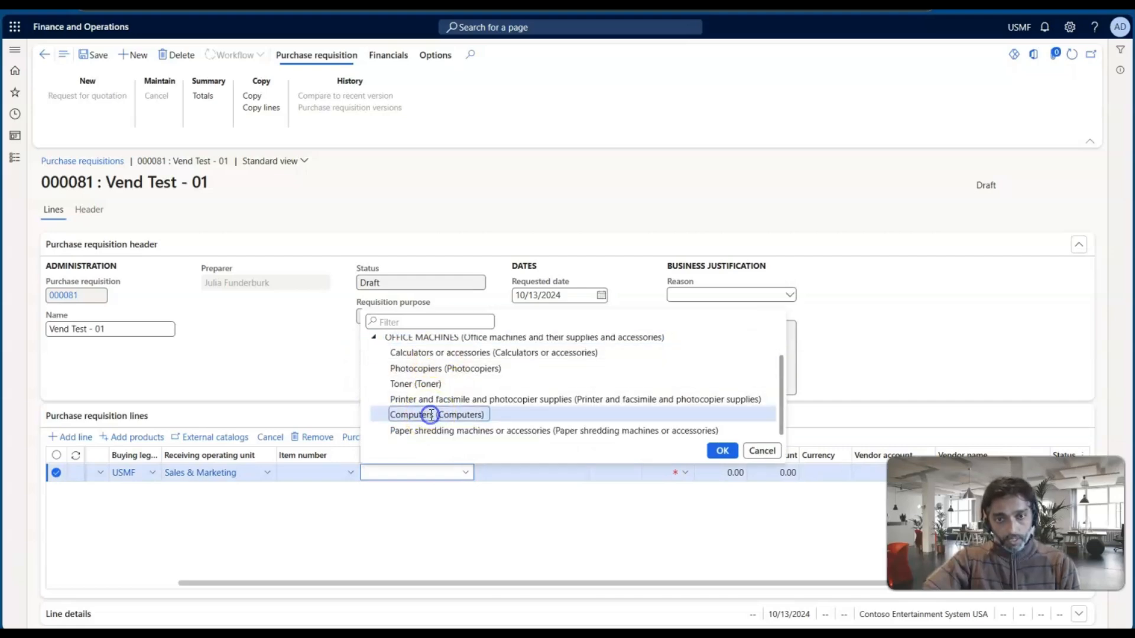
left_click(717, 455)
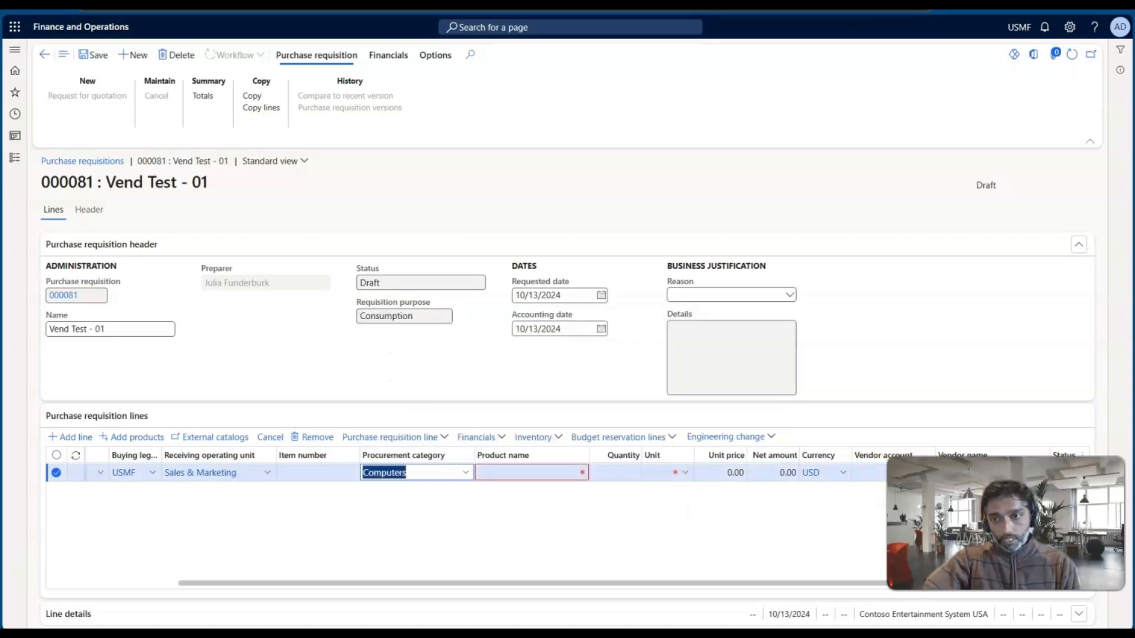
Check which vendor accounts can be selected for the Computers line, and remove the line from the requisition.
scroll(771, 504, "right", 2)
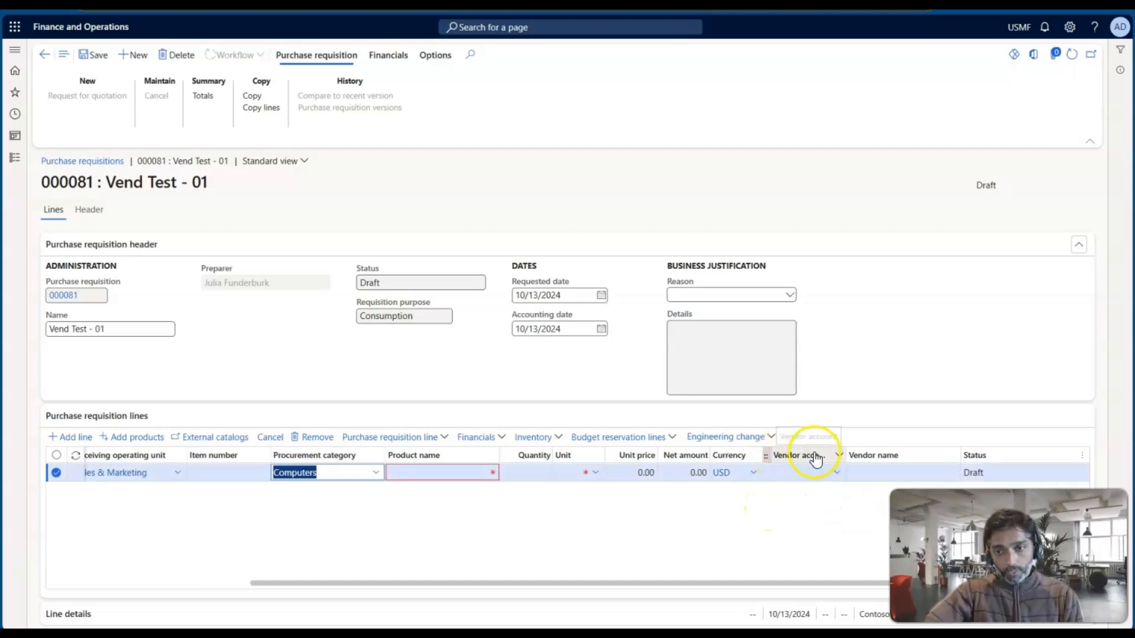
left_click(837, 473)
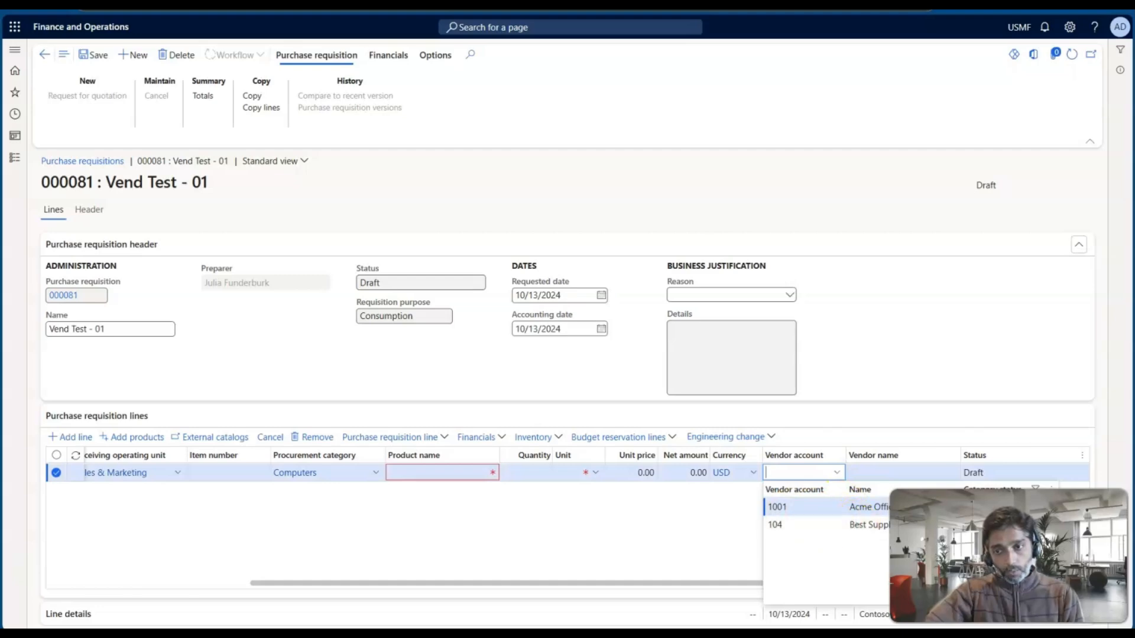
key("Escape")
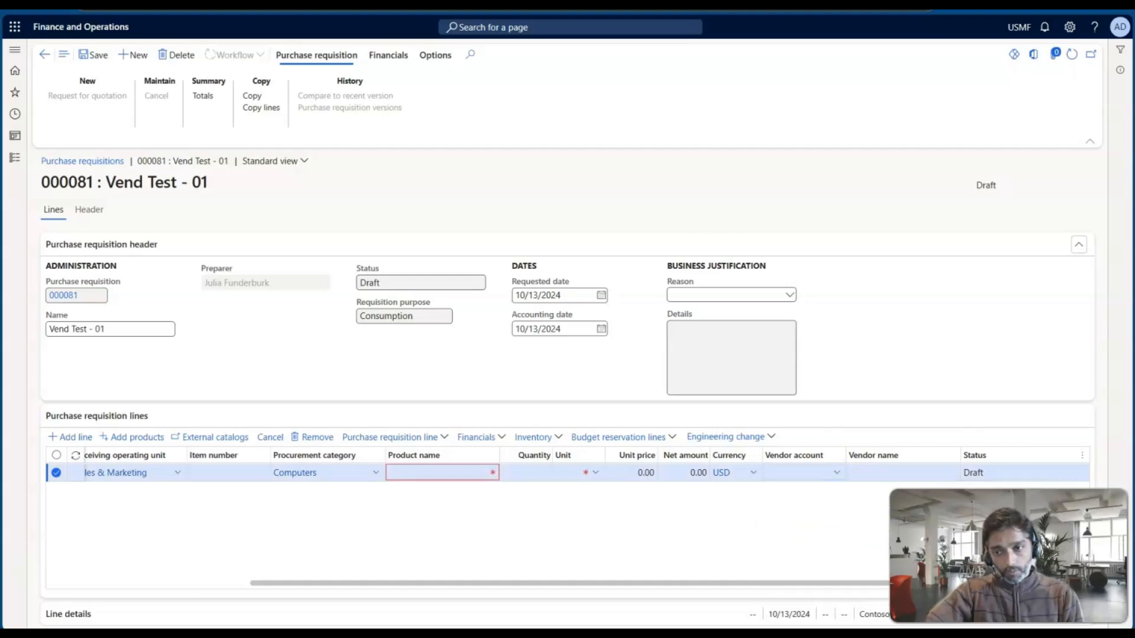
left_click(837, 471)
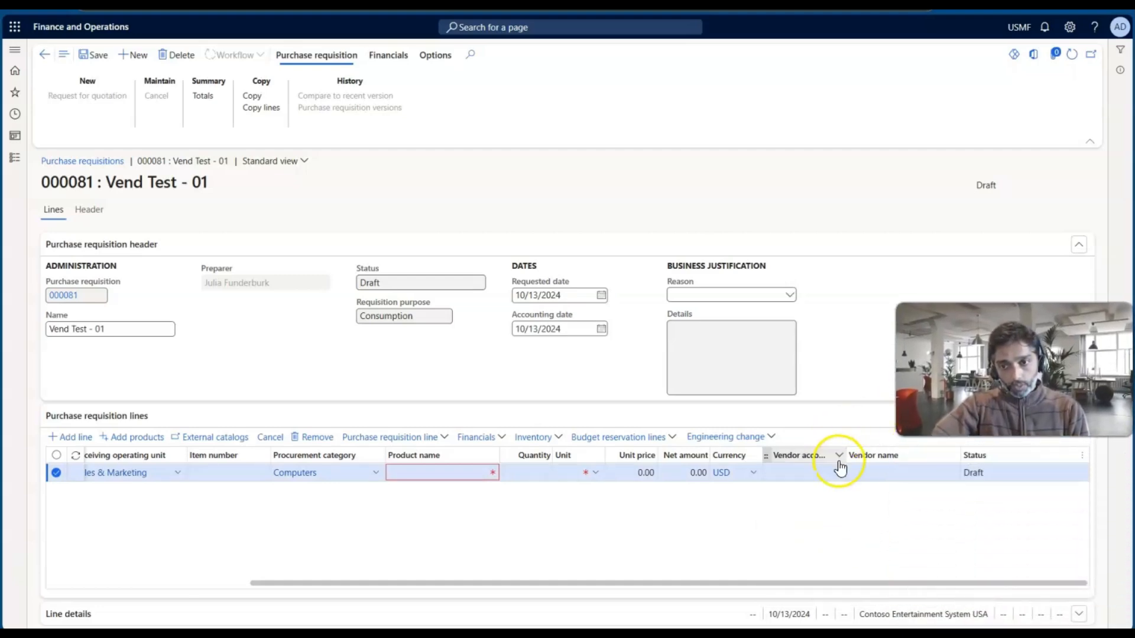
left_click(837, 472)
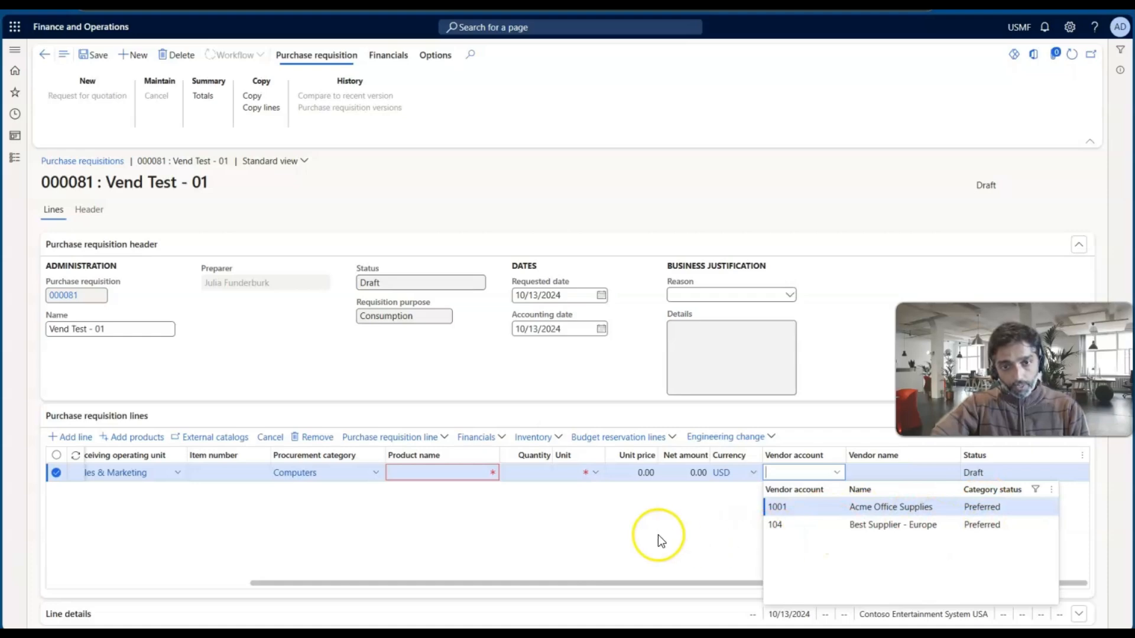
left_click(173, 517)
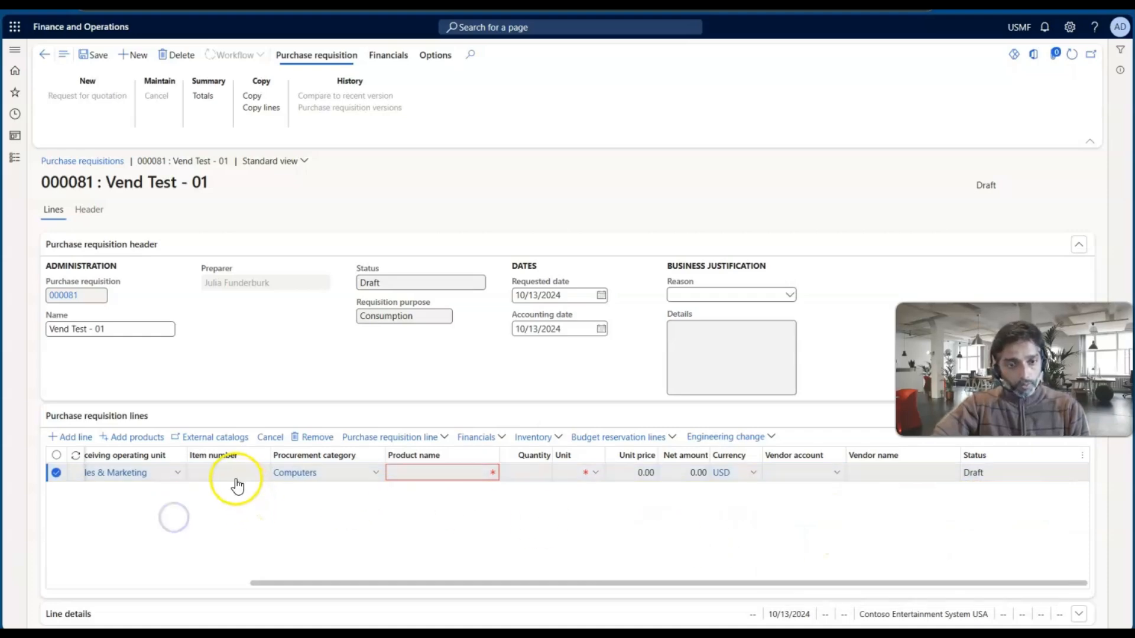
left_click(327, 437)
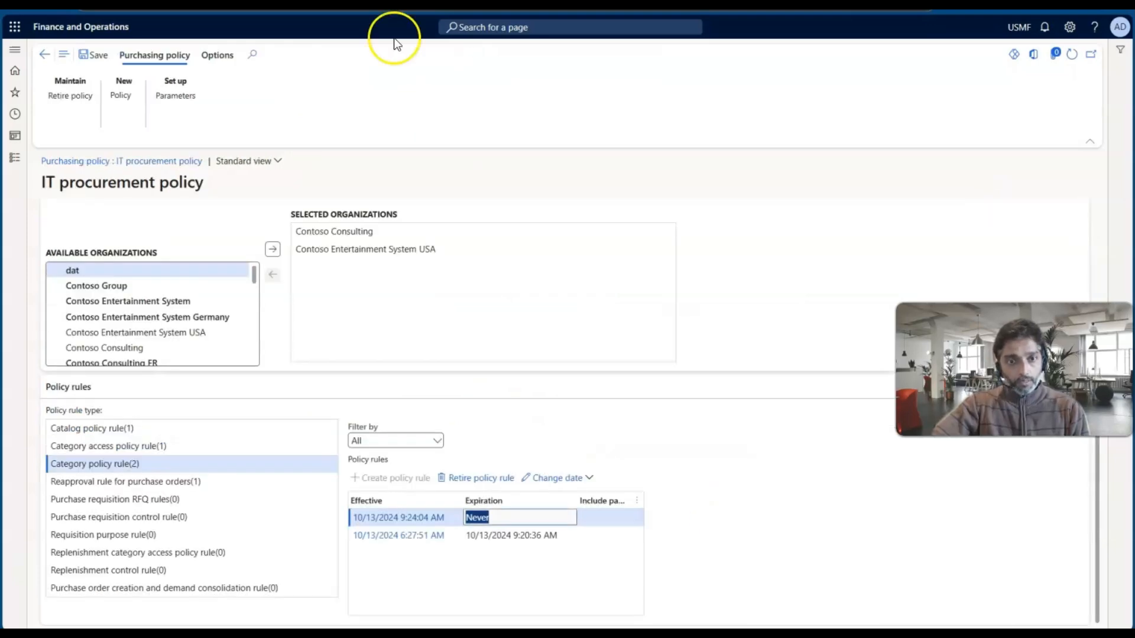
In the active category policy rule, set vendor selection for Computers to "Do not allow vendor selection in this category" and save the IT procurement policy.
left_click(384, 523)
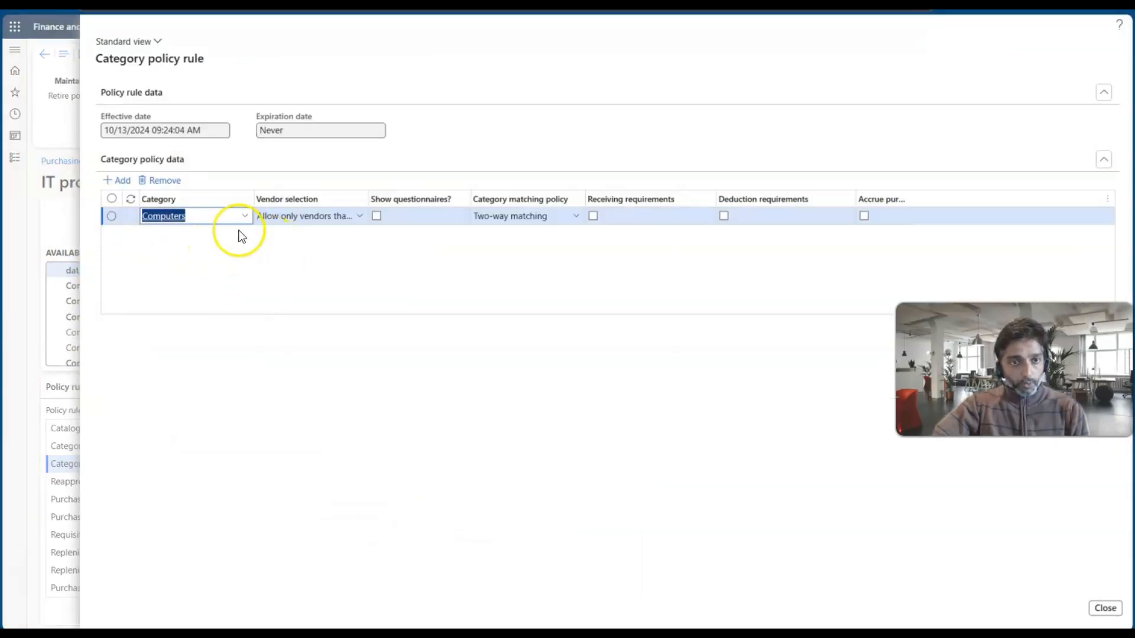
left_click(361, 217)
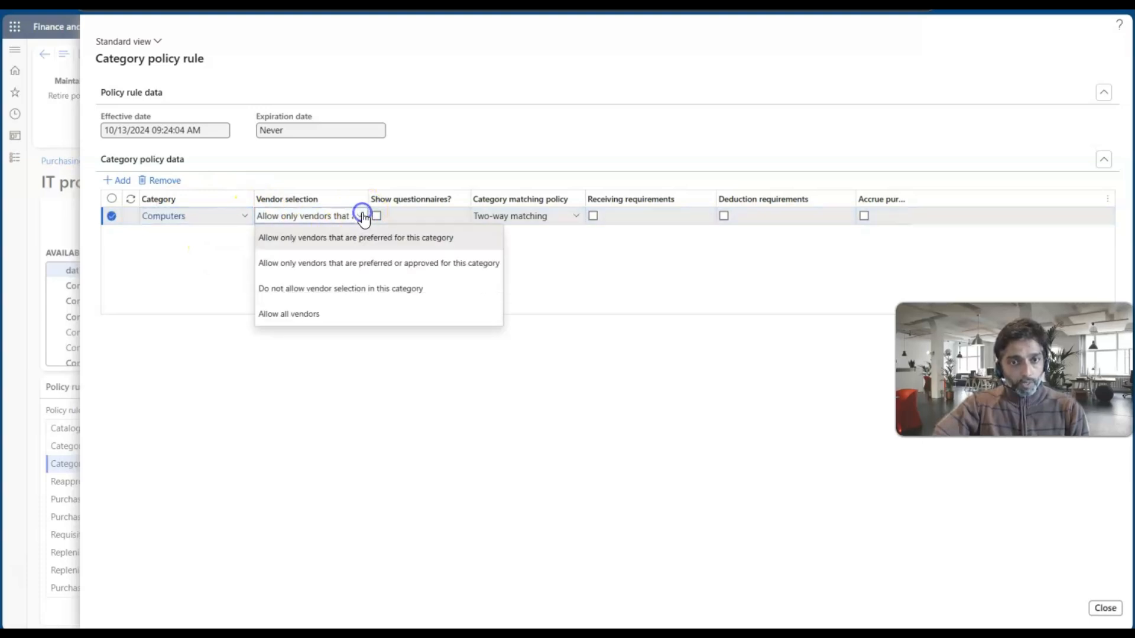
left_click(329, 289)
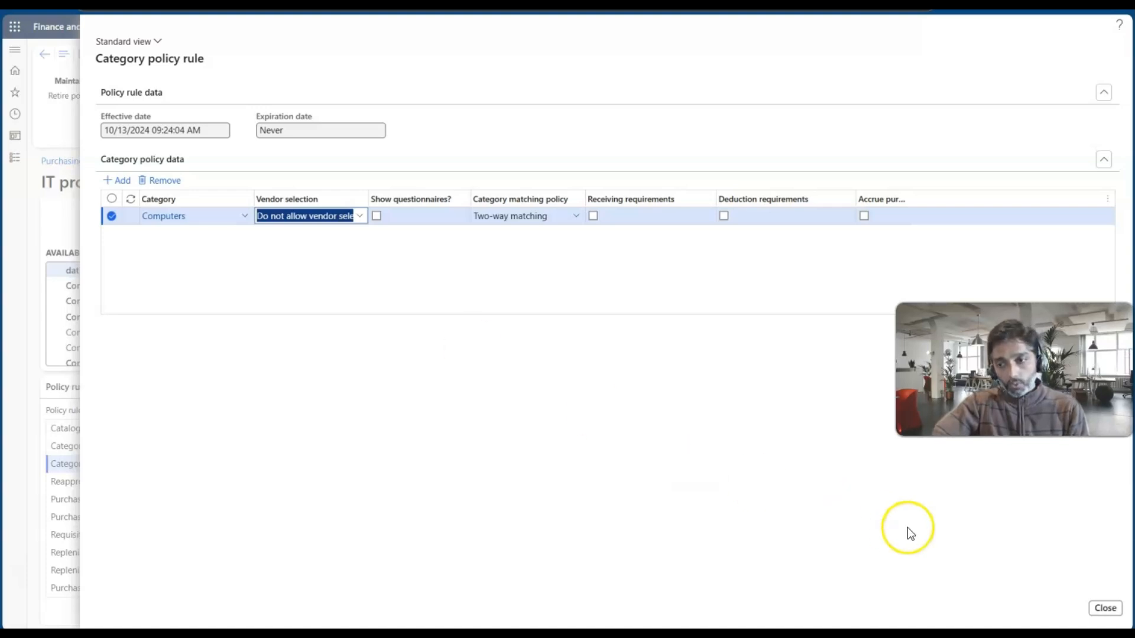
left_click(1105, 609)
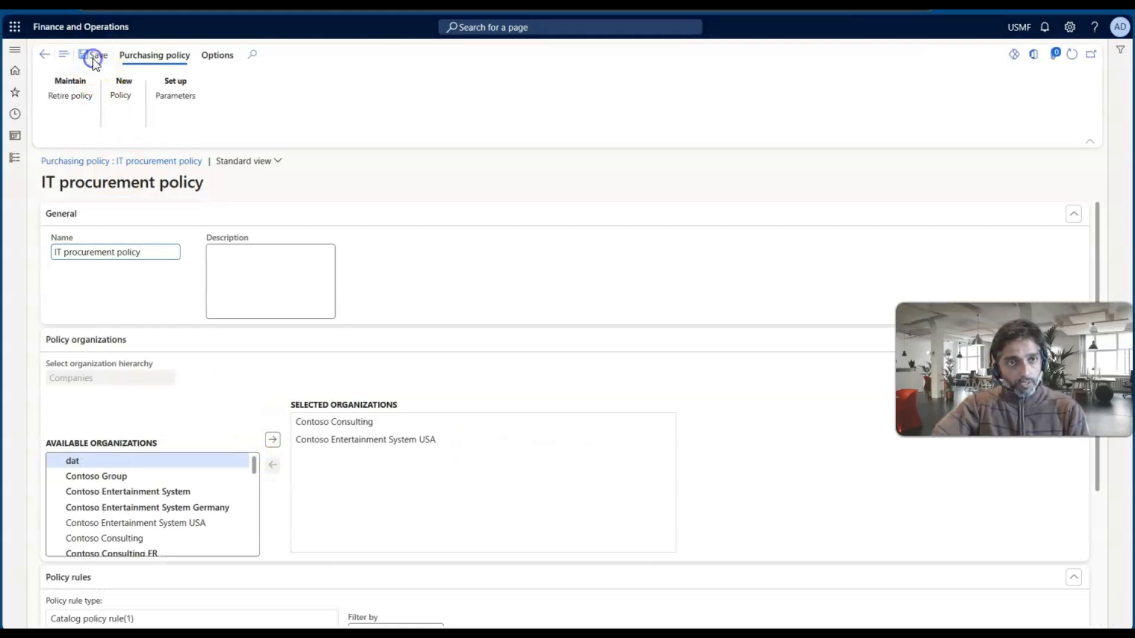
scroll(220, 314, "down", 3)
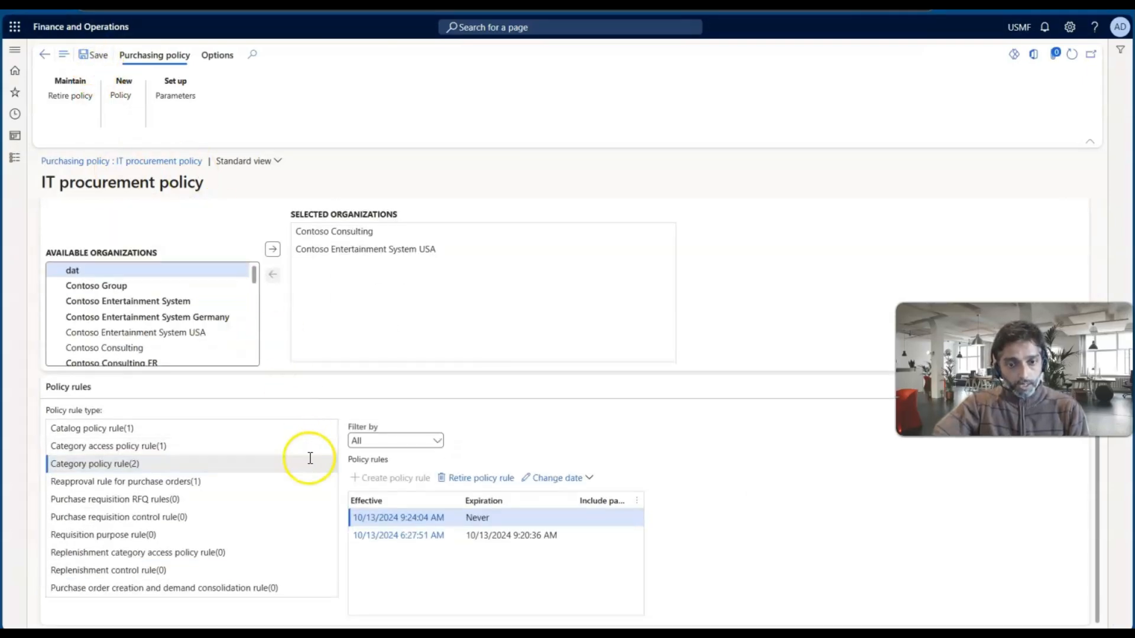
scroll(303, 375, "up", 2)
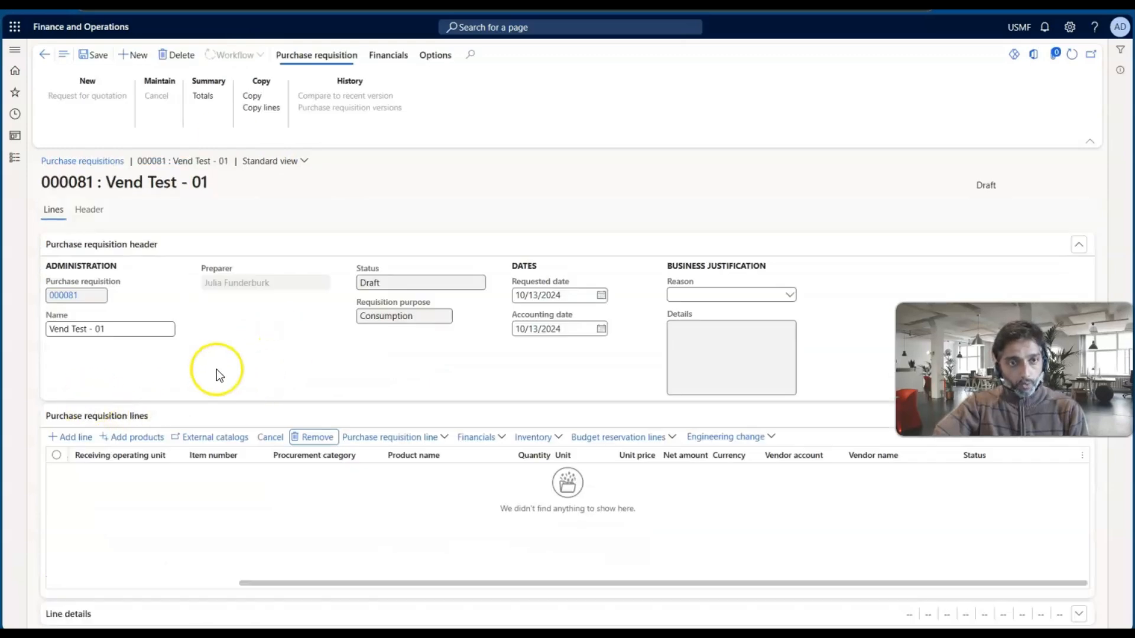
Add a new line to the refreshed requisition and review its vendor account choices with no procurement category set.
left_click(1072, 54)
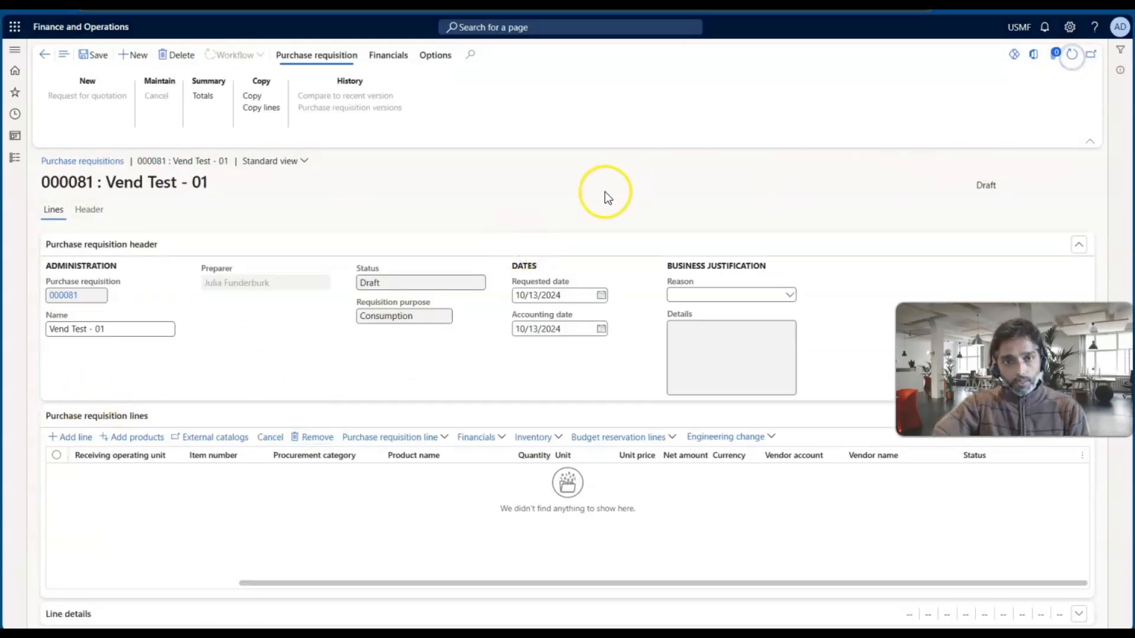
left_click(74, 440)
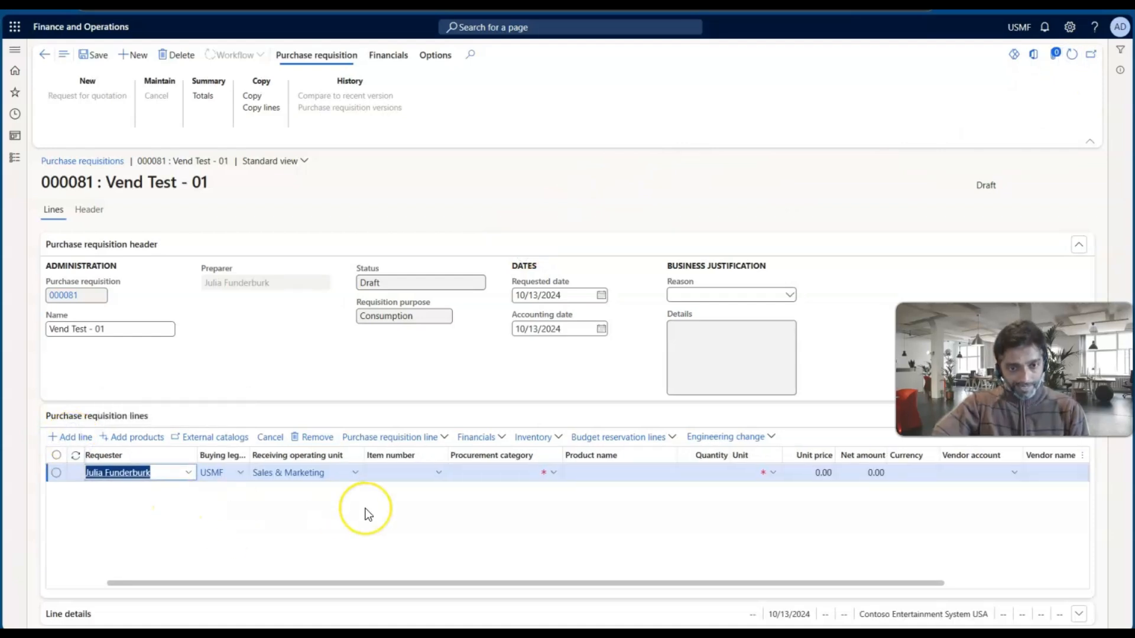
scroll(365, 514, "right", 3)
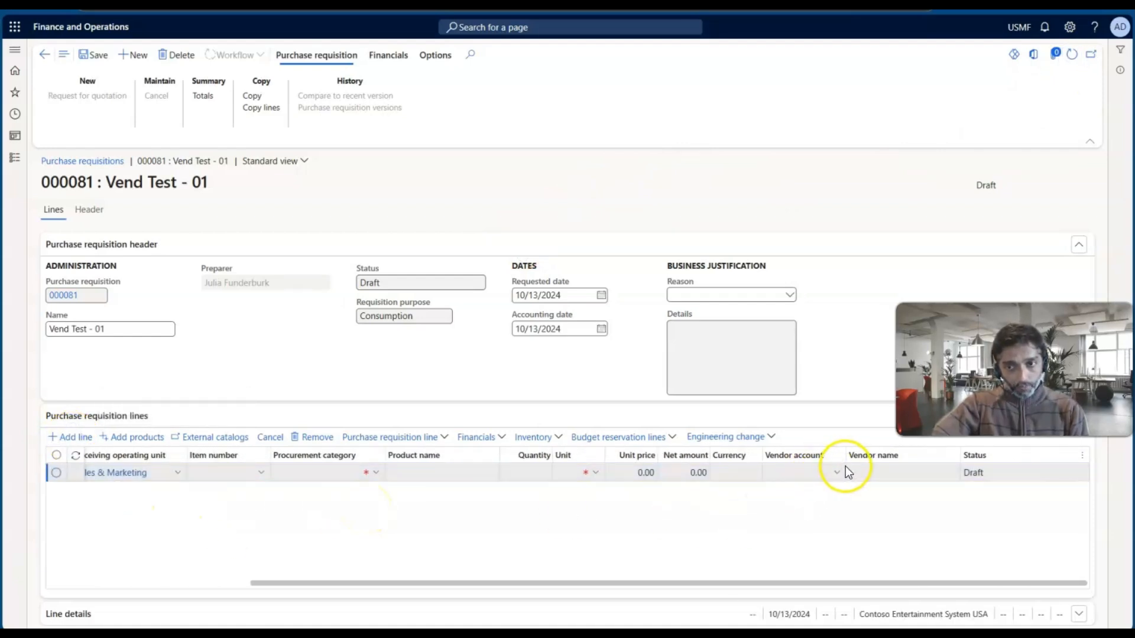
left_click(837, 476)
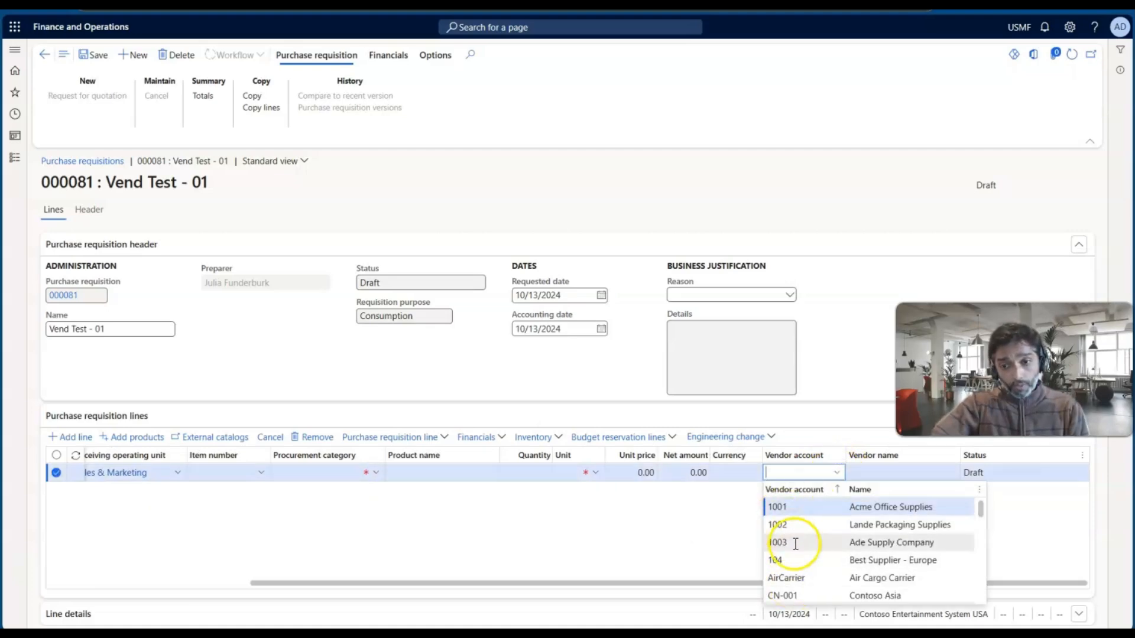
scroll(793, 538, "down", 10)
left_click(688, 540)
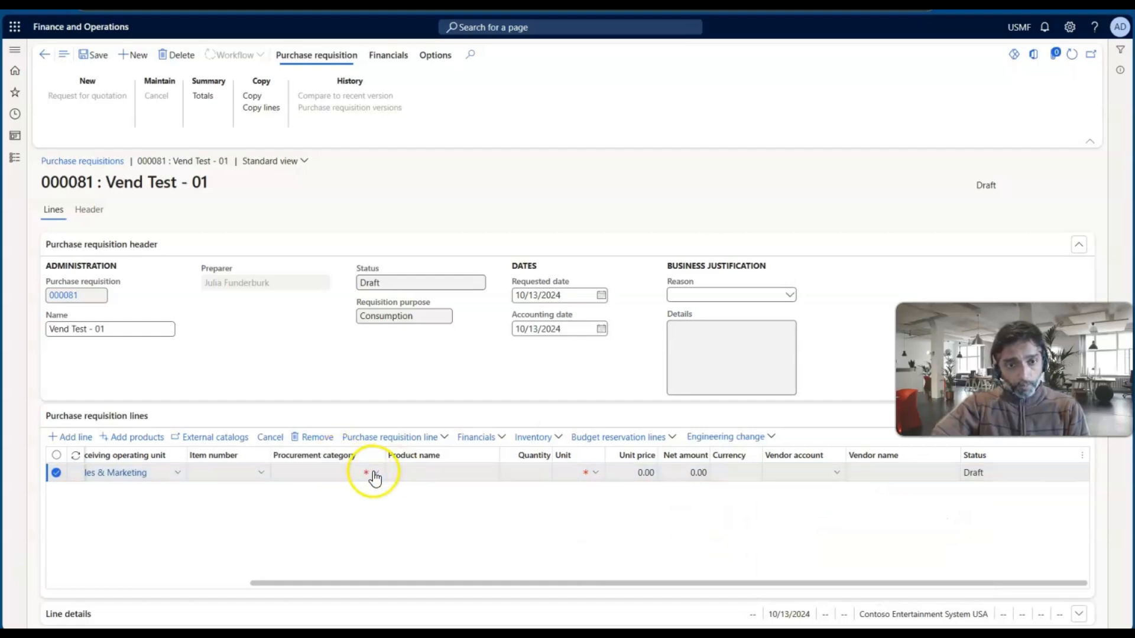
Set the new requisition line's procurement category to Computers.
left_click(376, 473)
left_click(376, 473)
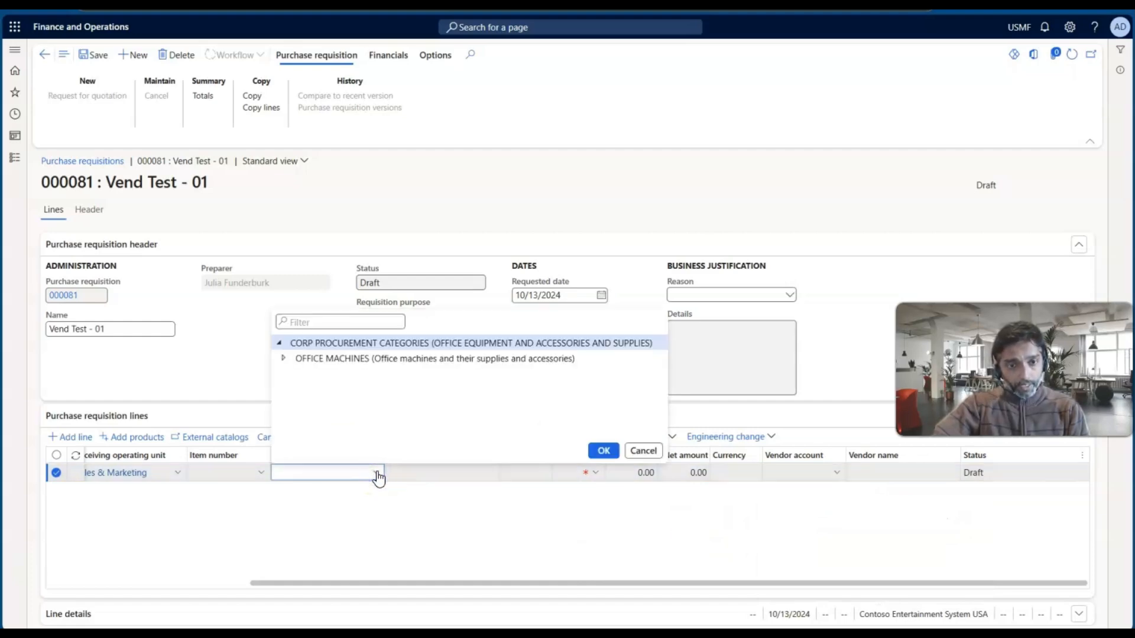
left_click(284, 358)
scroll(330, 417, "down", 1)
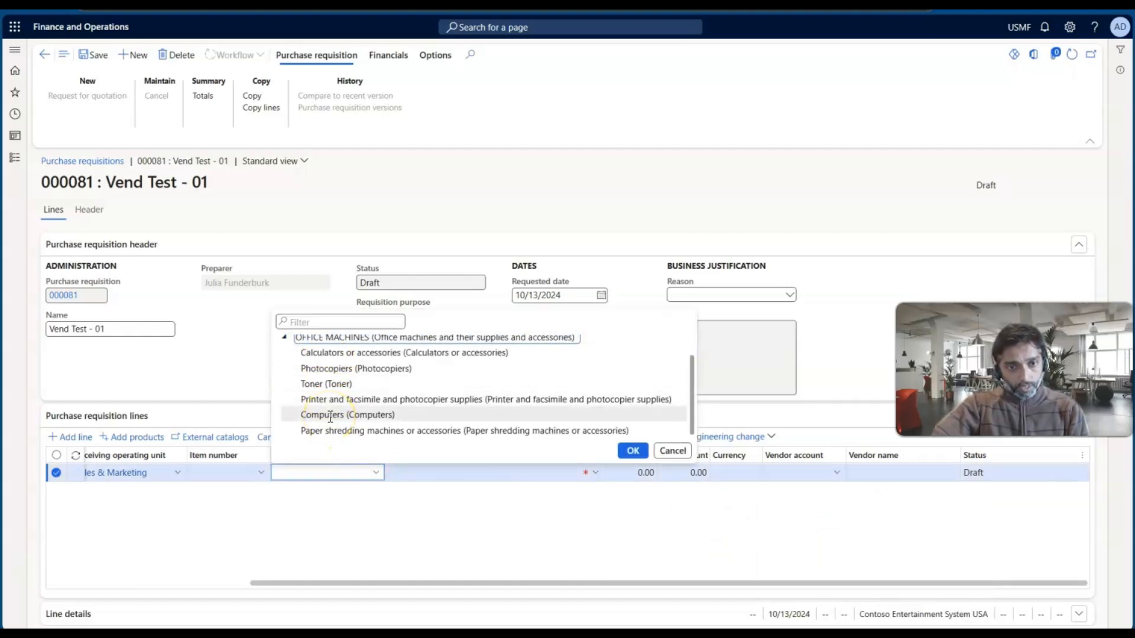
left_click(329, 415)
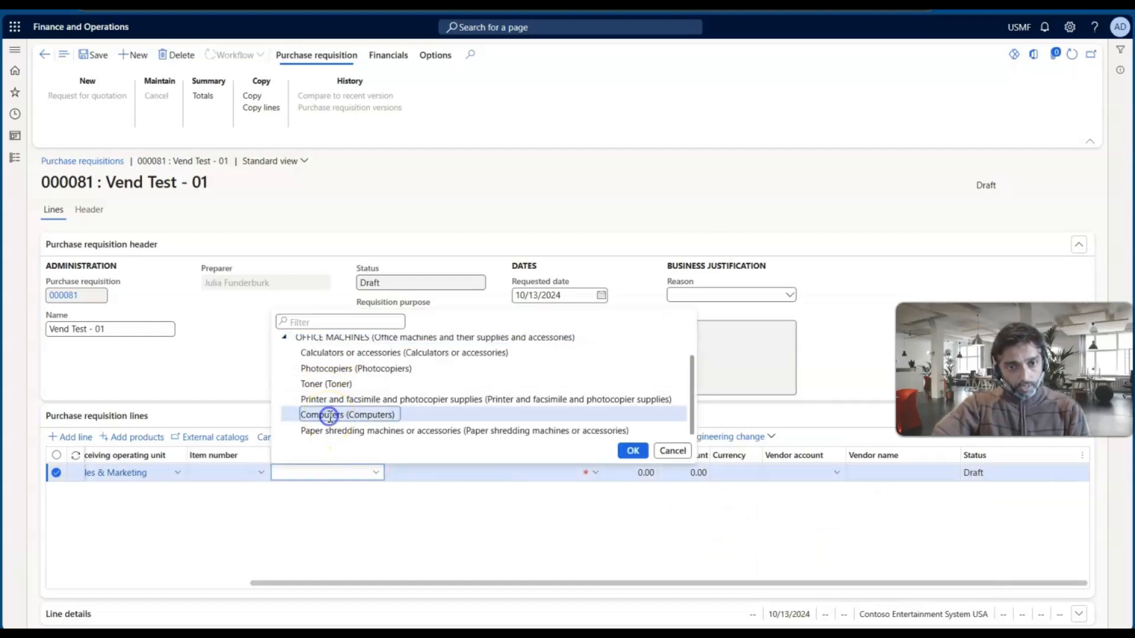
left_click(632, 451)
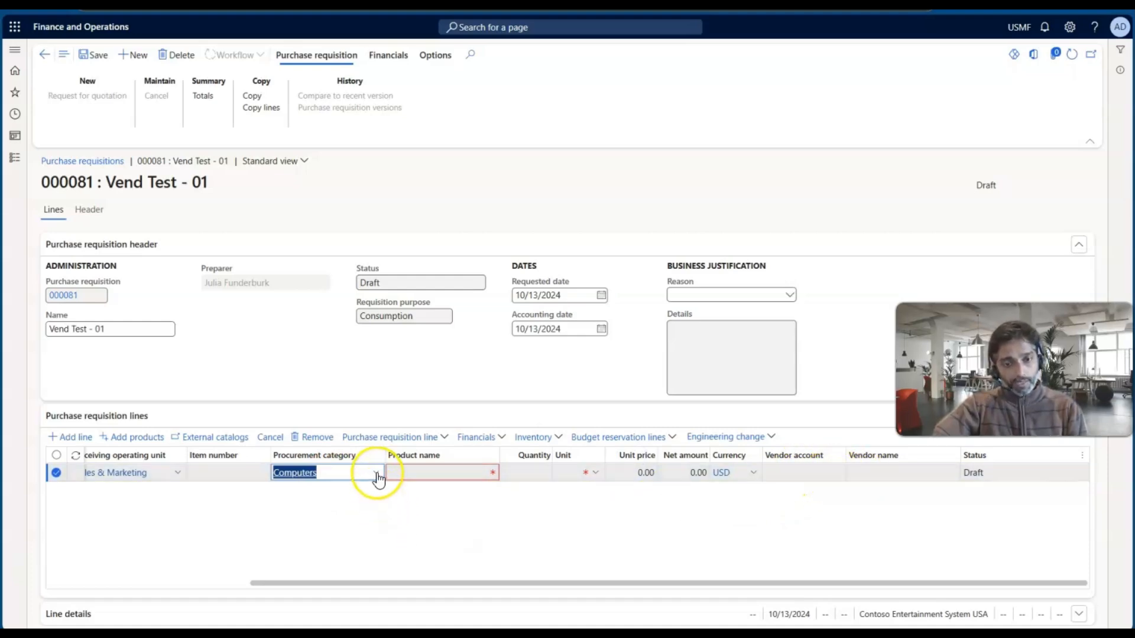
Change the requisition line's procurement category to Calculators or accessories and review the vendor accounts it offers.
left_click(378, 473)
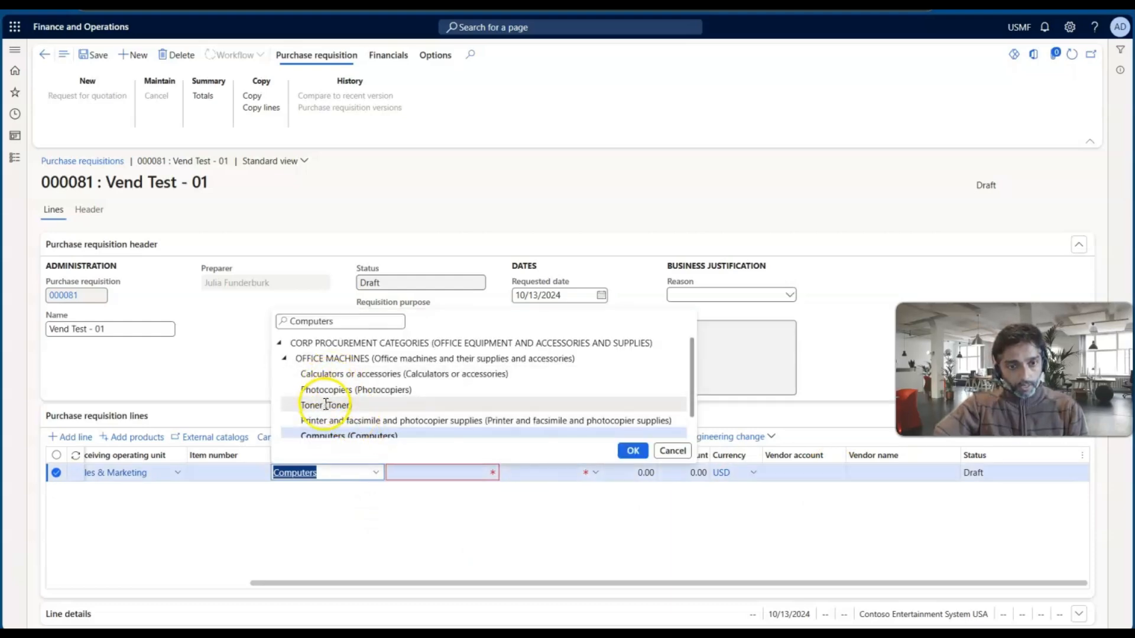
left_click(331, 375)
left_click(630, 455)
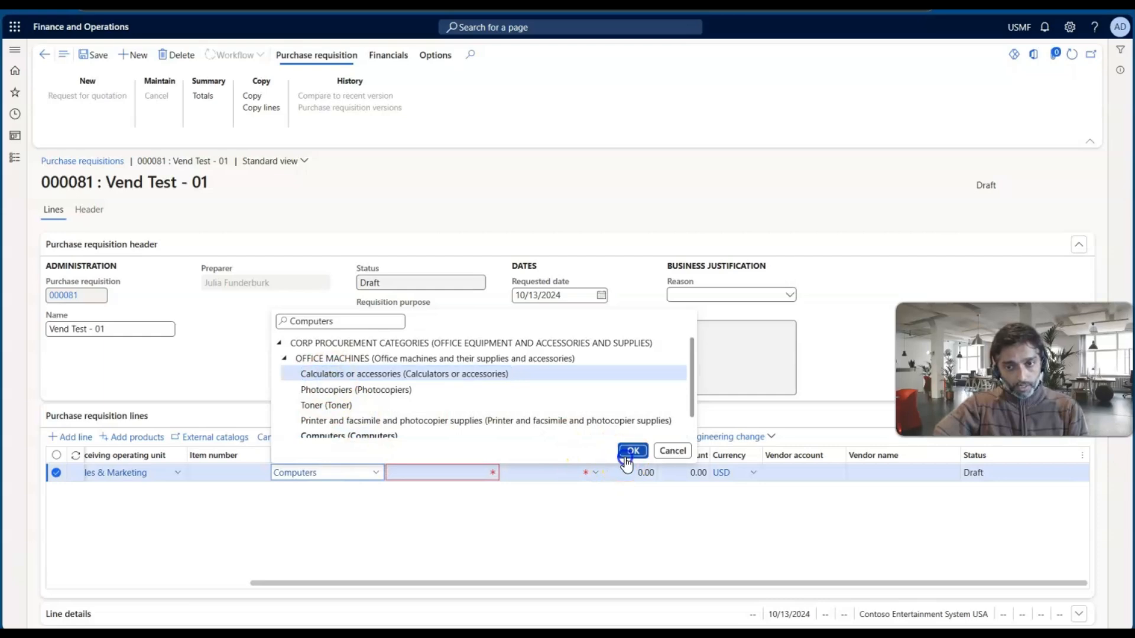
left_click(835, 473)
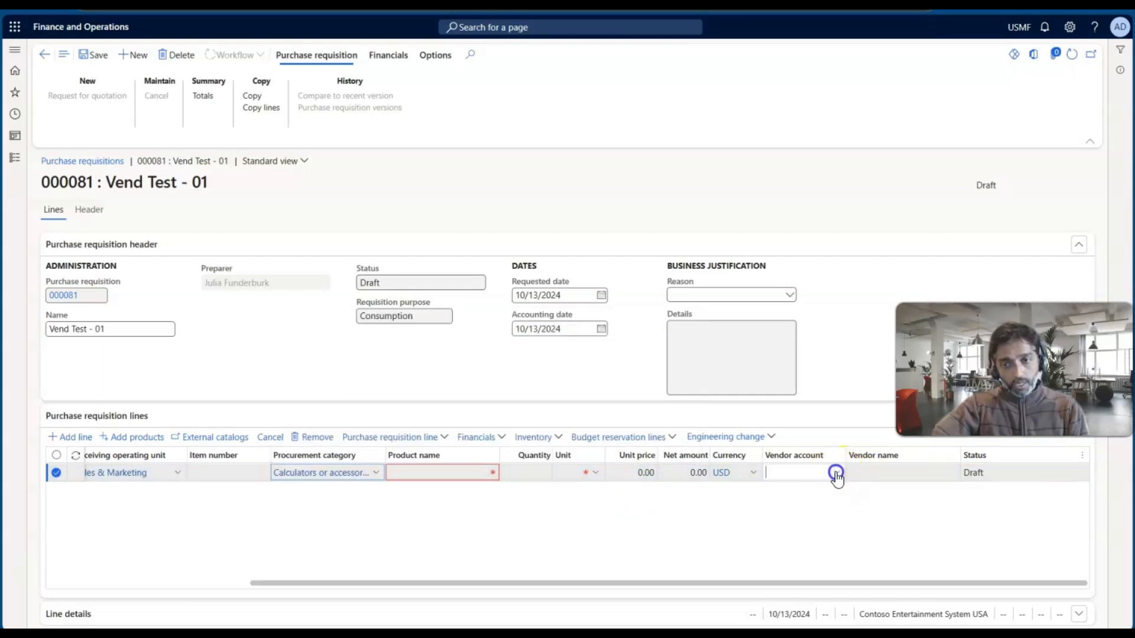
scroll(821, 555, "down", 8)
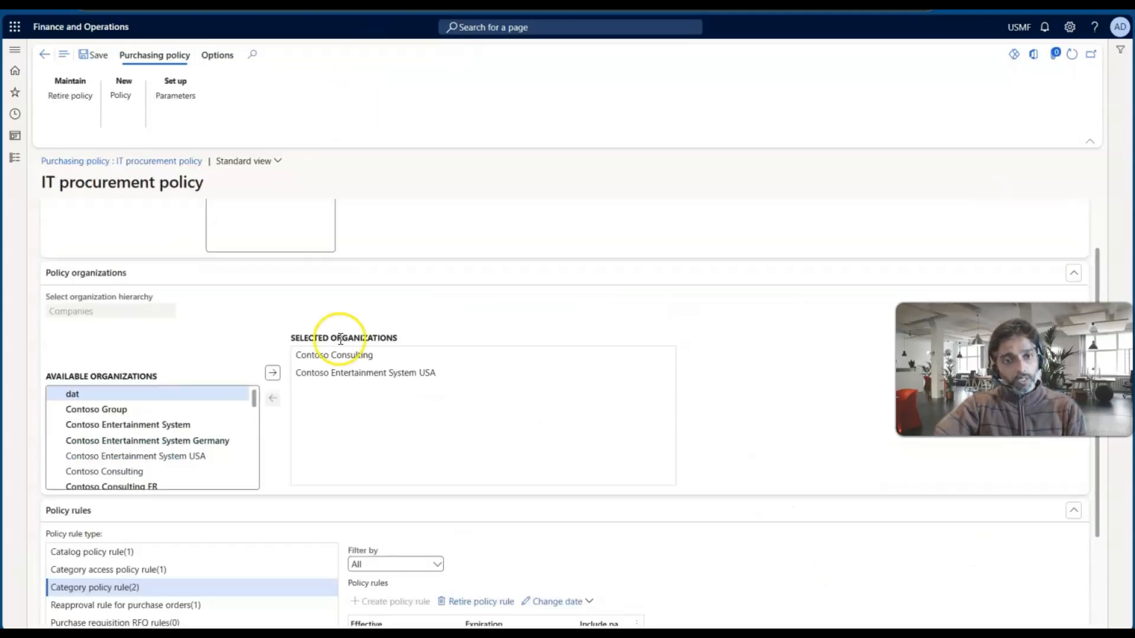
Open the active category policy rule, review the category choices and the category matching policy options for Computers, and close the rule.
scroll(382, 566, "down", 2)
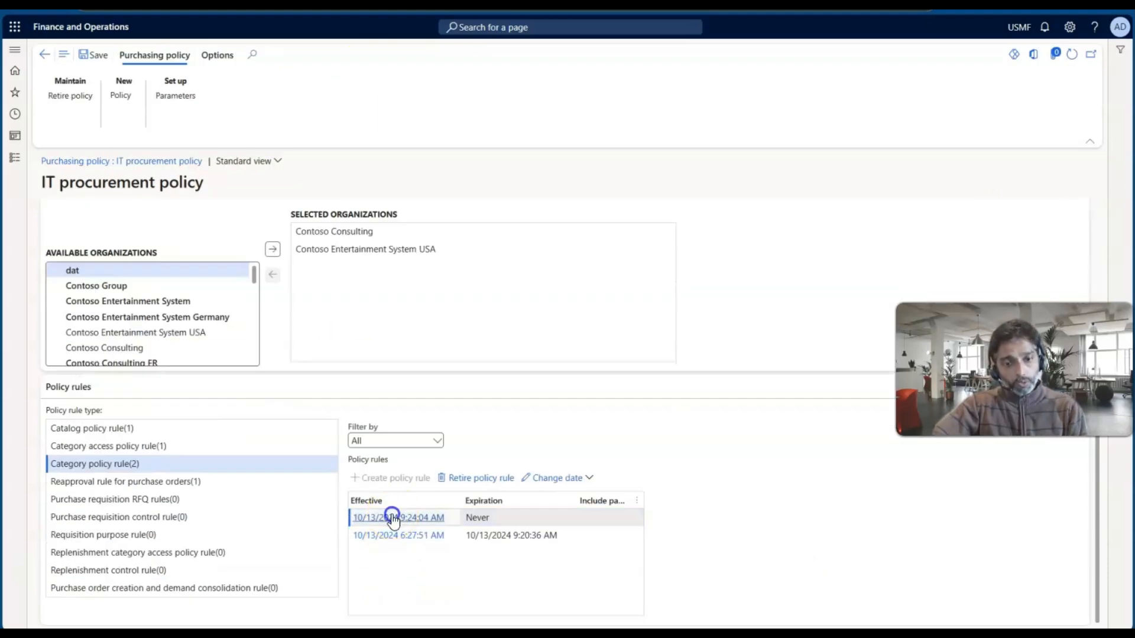
left_click(392, 517)
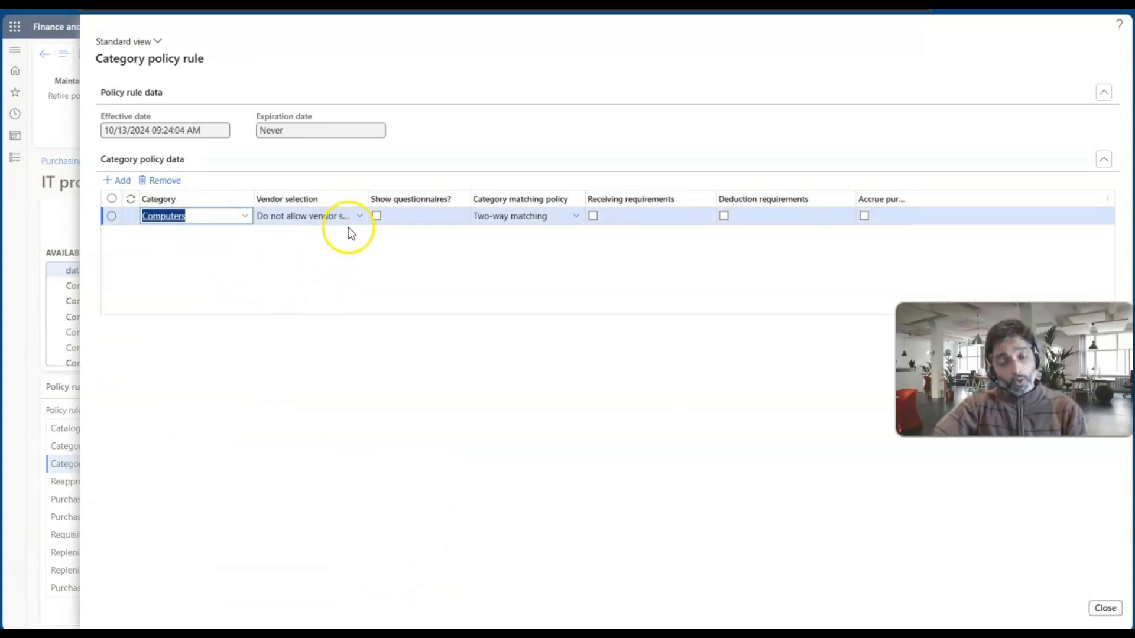
left_click(161, 215)
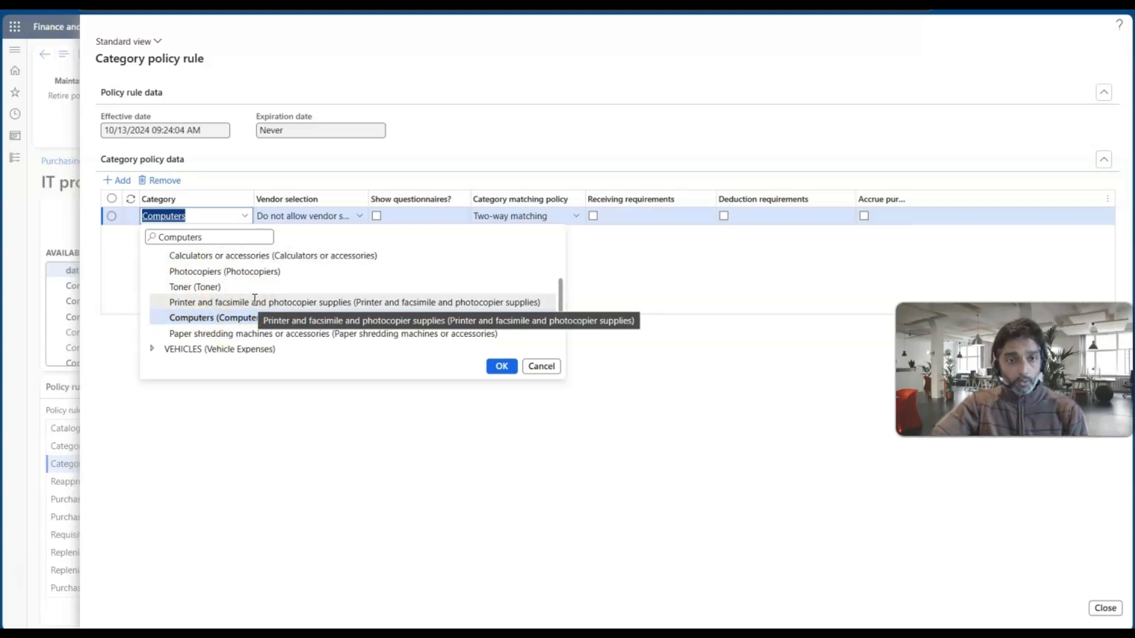
left_click(640, 274)
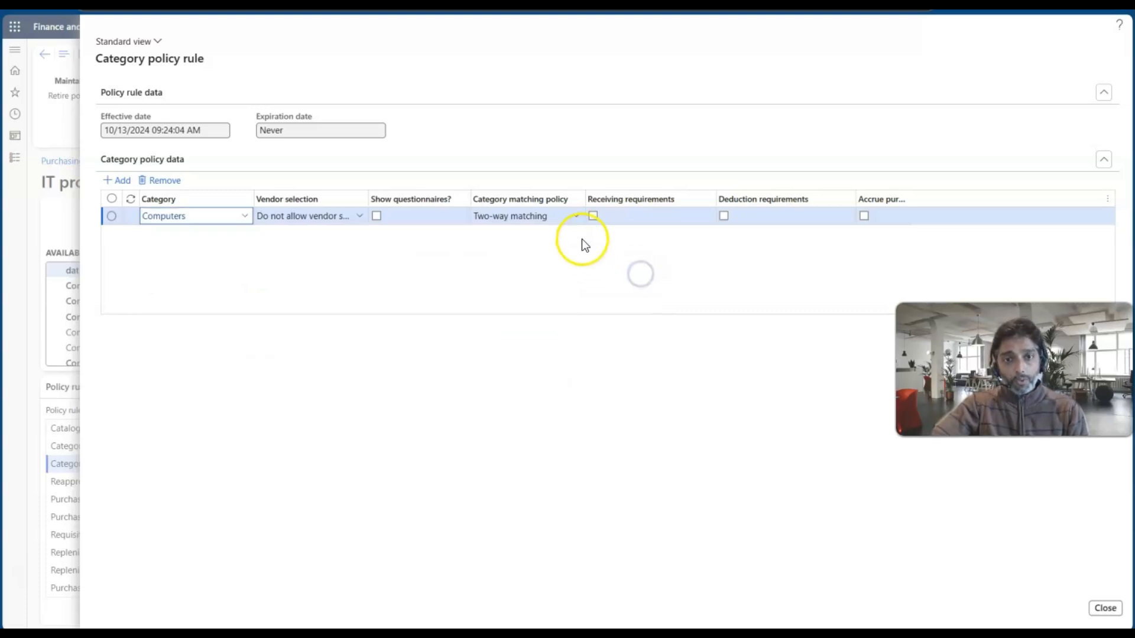
left_click(577, 216)
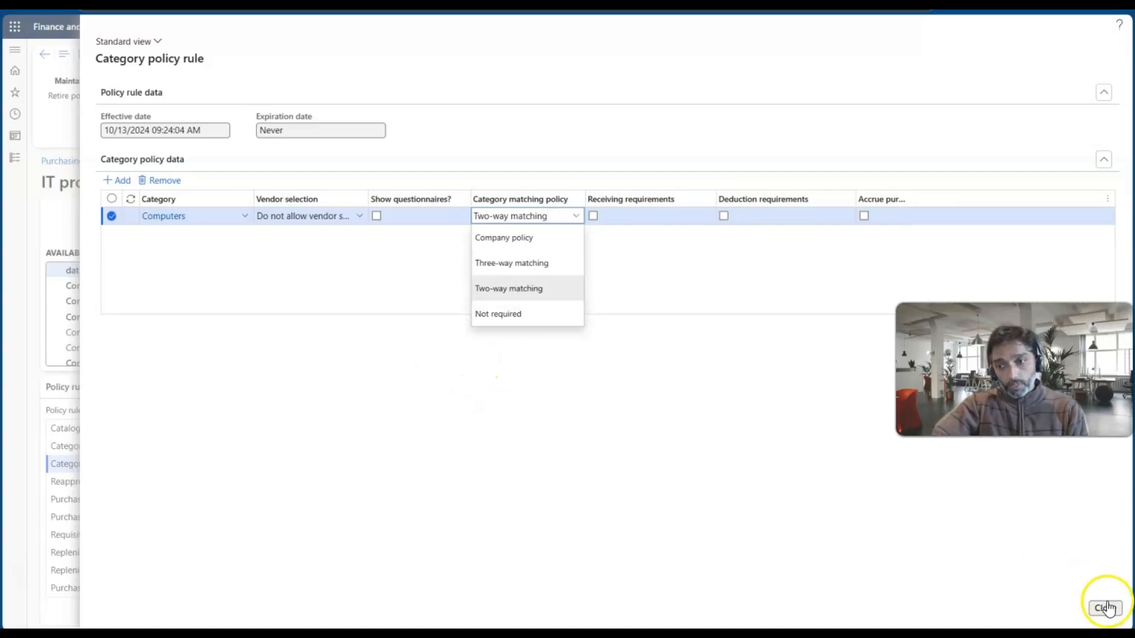
left_click(1107, 609)
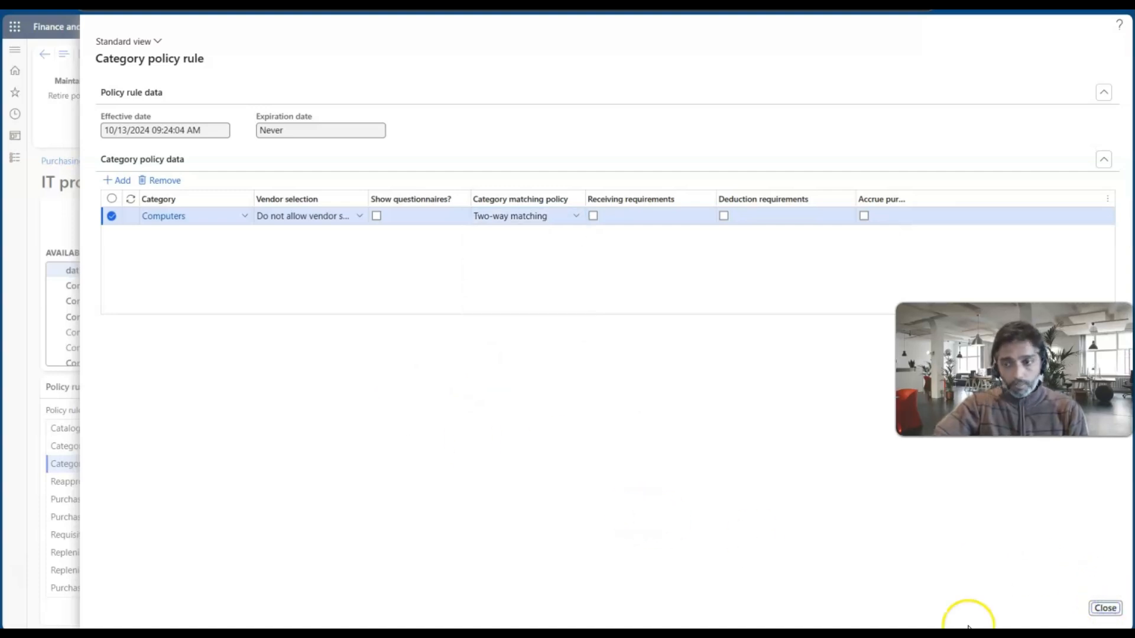
left_click(1105, 608)
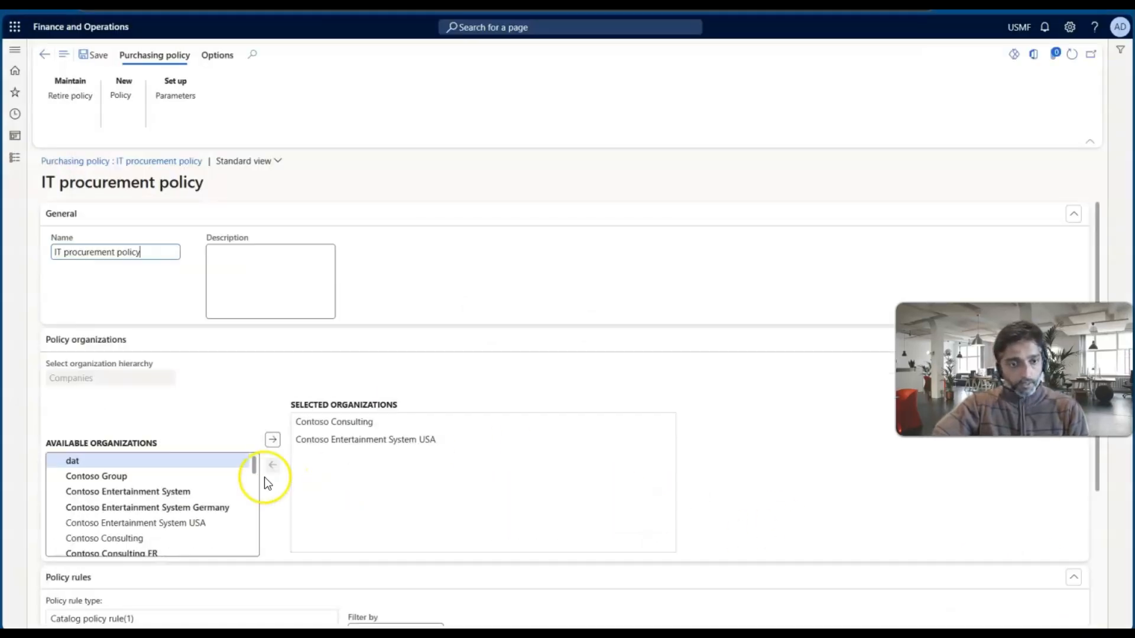
Filter the category policy rules by Current, Past and All, and view the unexpired rule's details again.
scroll(206, 409, "down", 3)
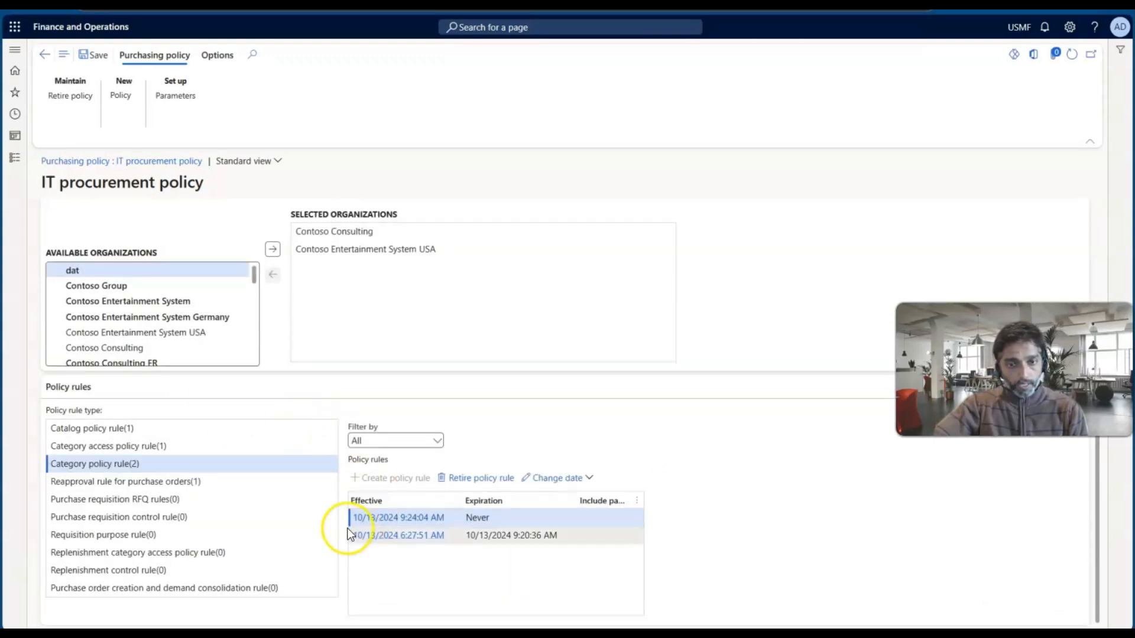
left_click(443, 441)
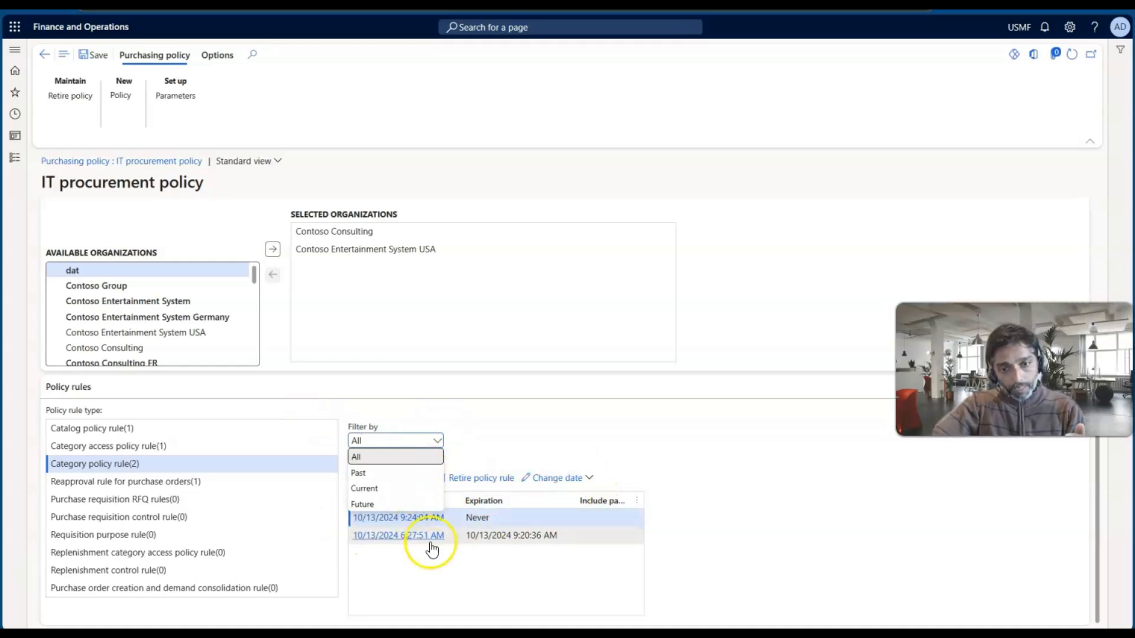
left_click(426, 571)
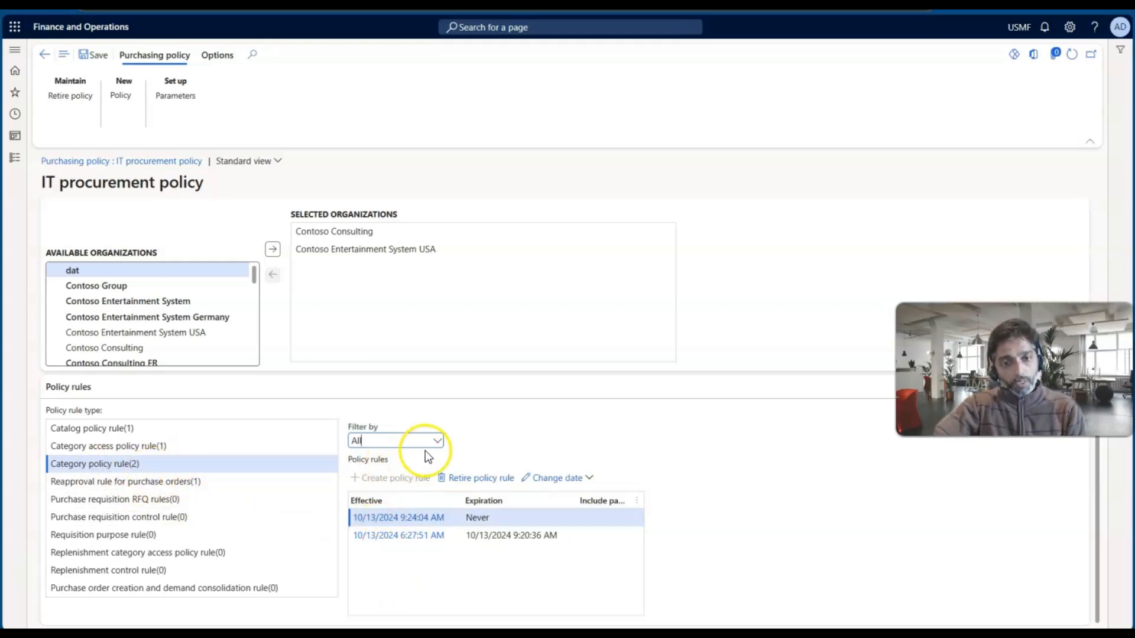
left_click(437, 441)
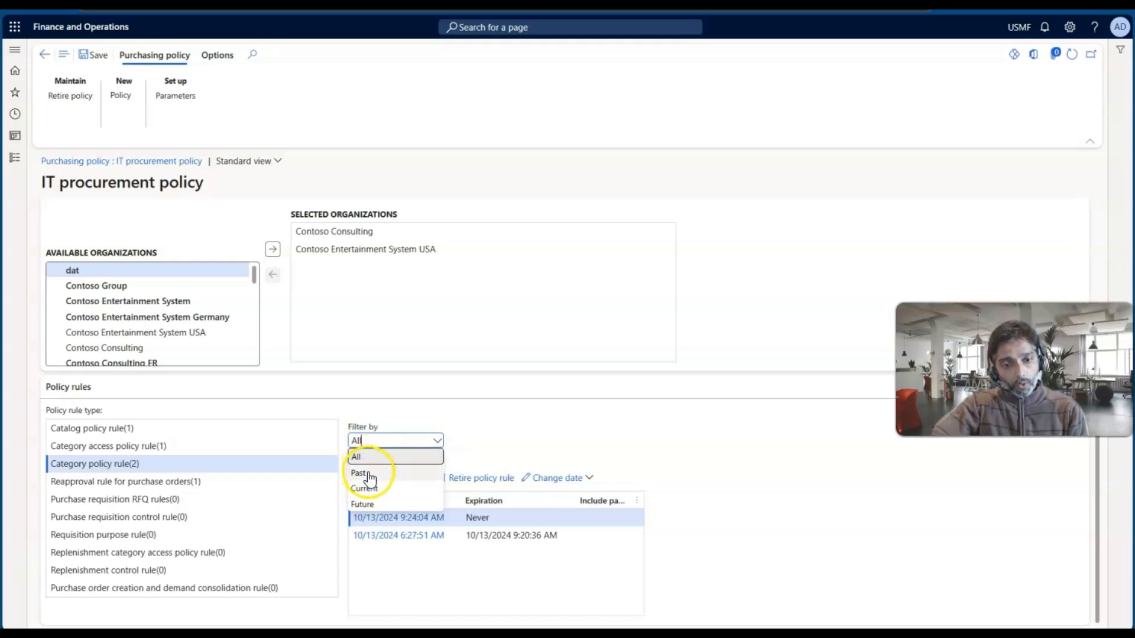
left_click(369, 488)
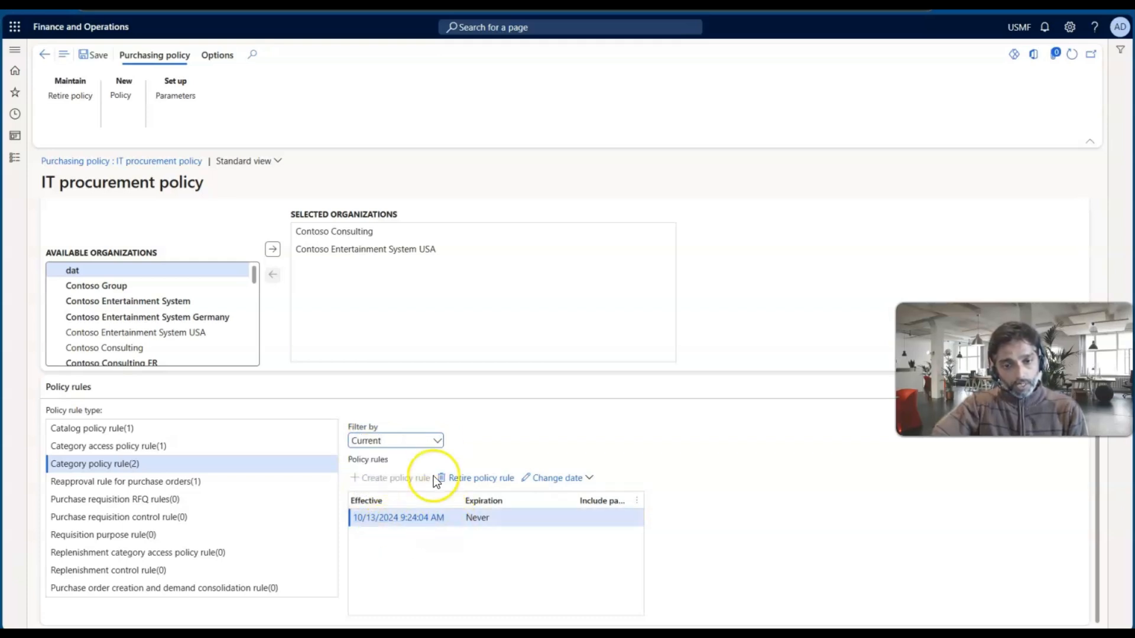
left_click(440, 444)
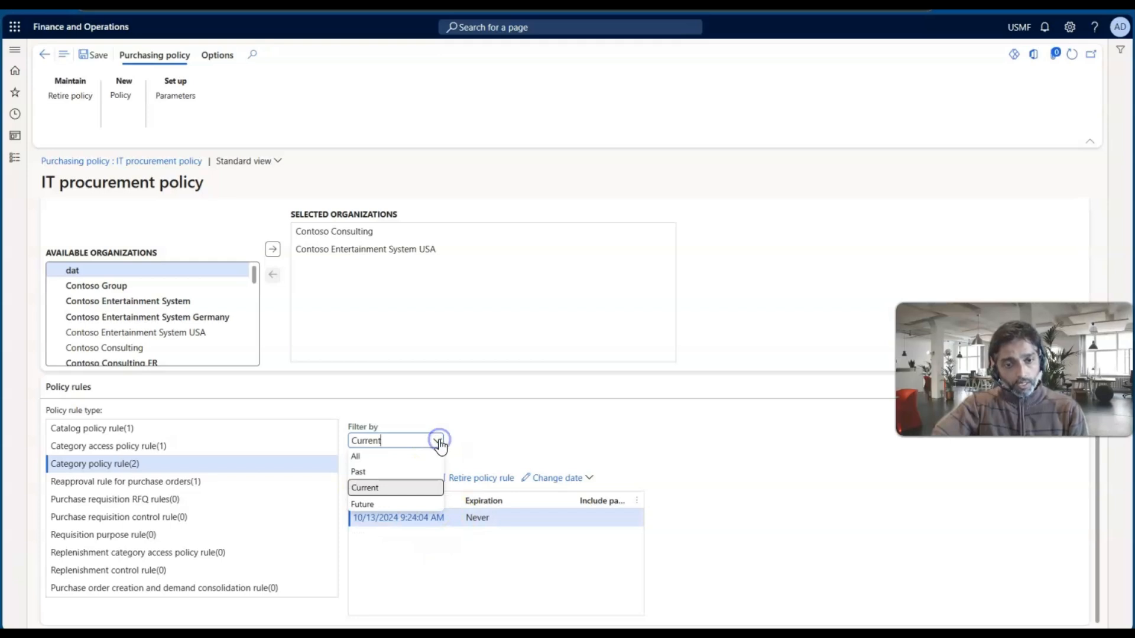
left_click(371, 472)
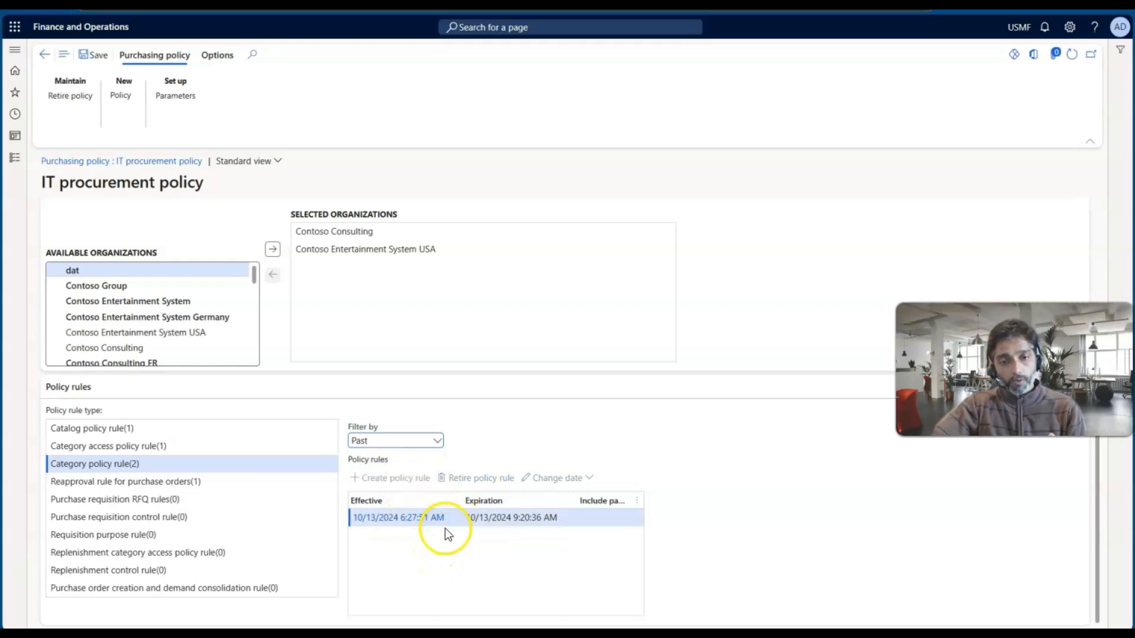
left_click(437, 441)
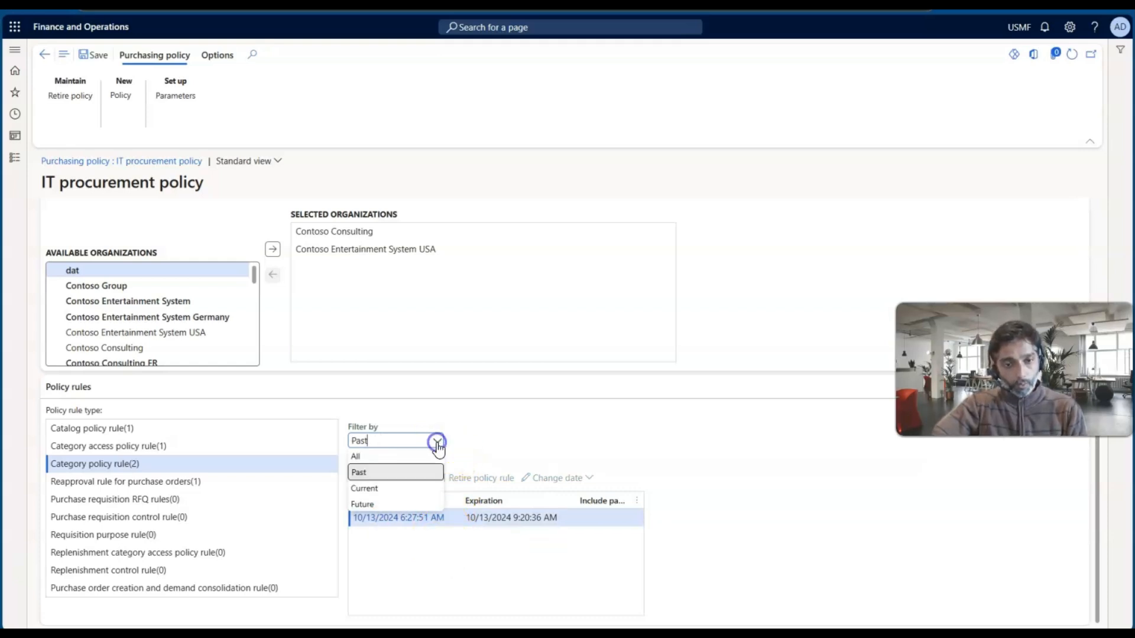
left_click(391, 461)
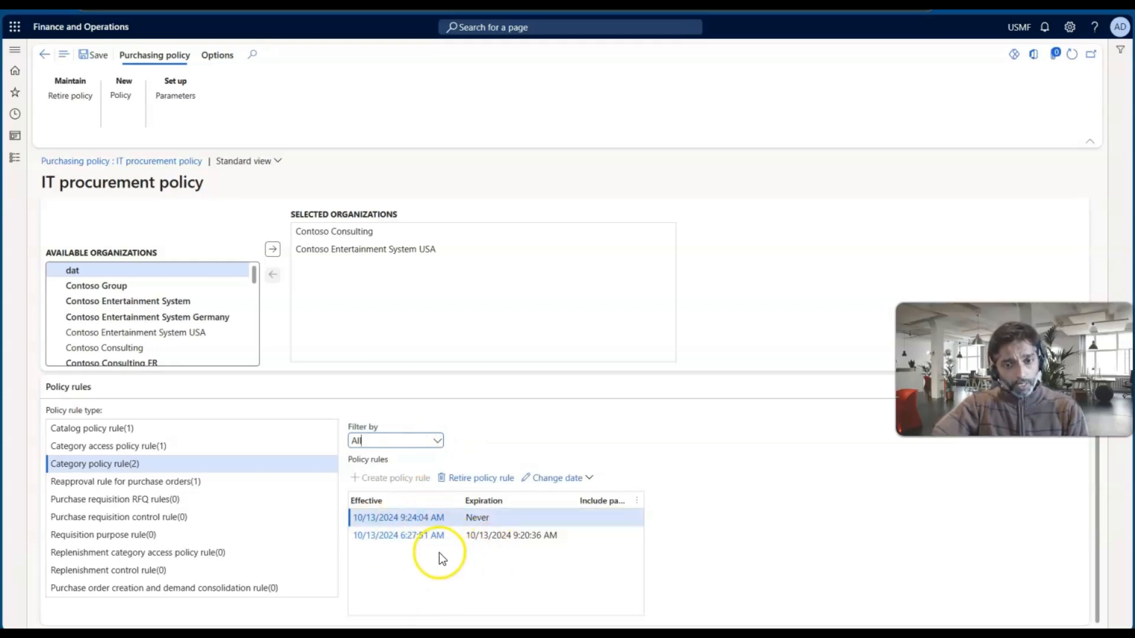
left_click(384, 521)
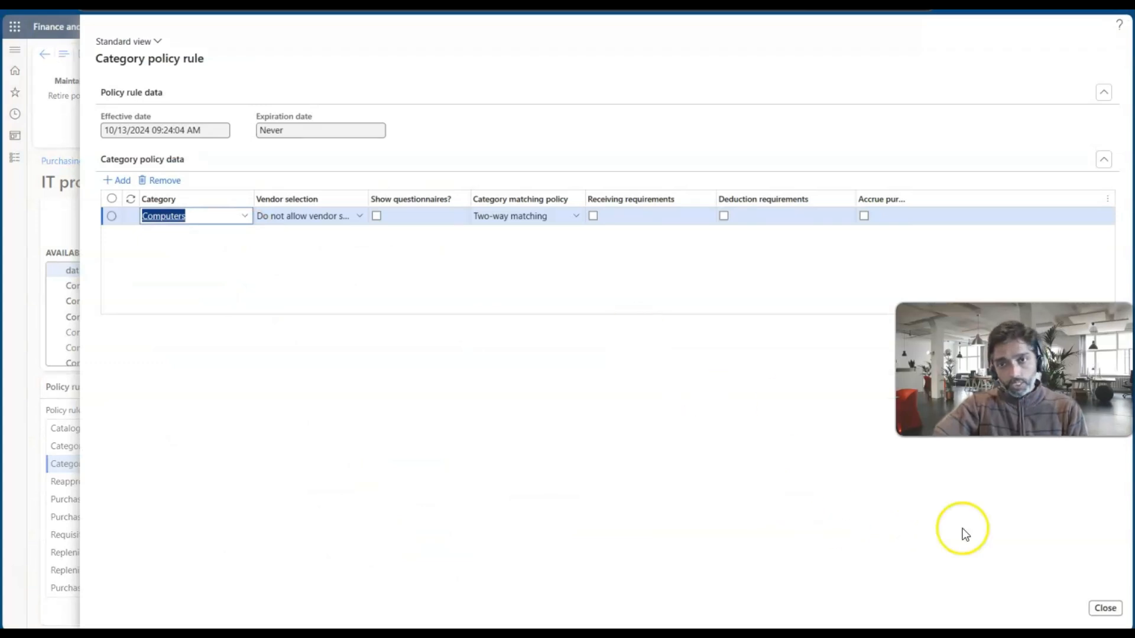
left_click(1091, 615)
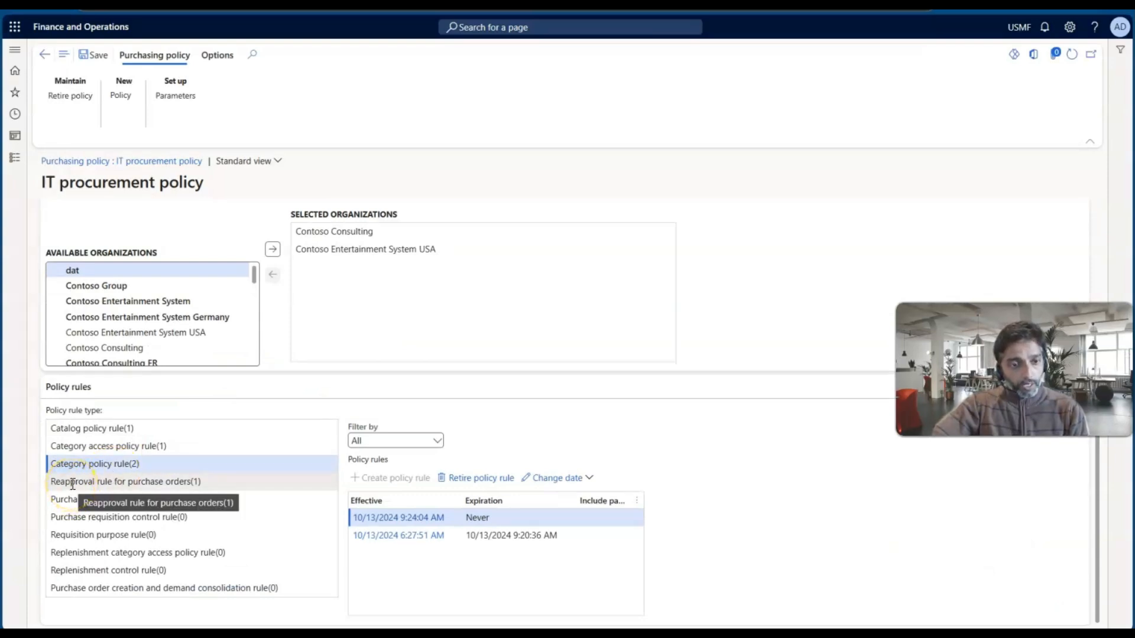
Show the IT procurement policy's reapproval rules for purchase orders and read the re-approval rule notes in the PowerPoint slide show.
left_click(155, 483)
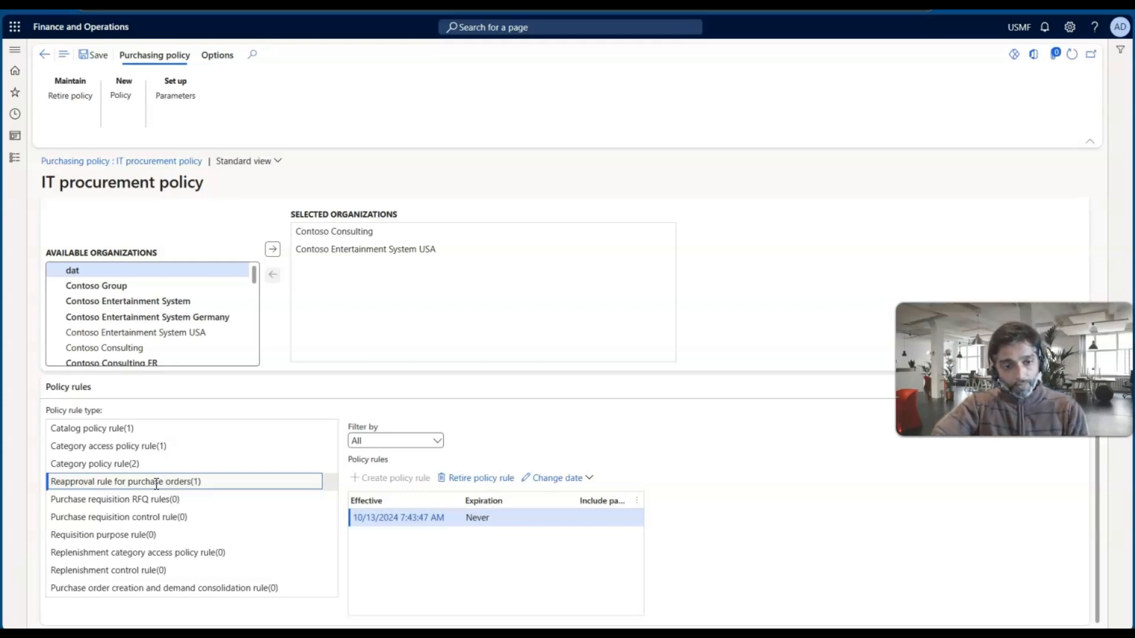
key("alt+Tab")
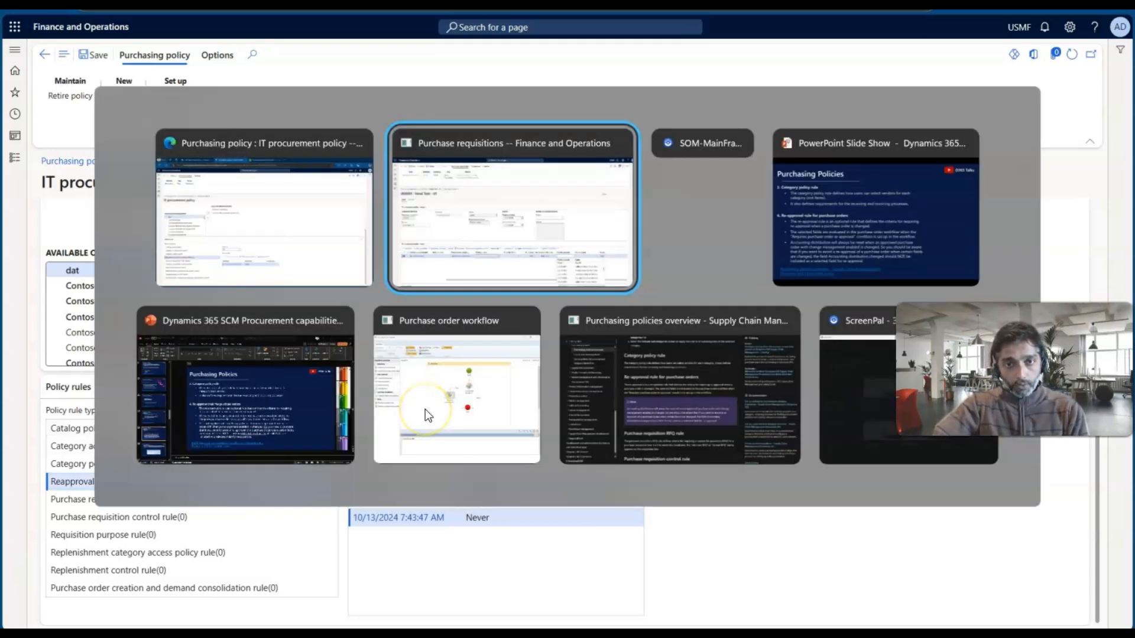
key("alt+Tab")
key("alt+Tab")
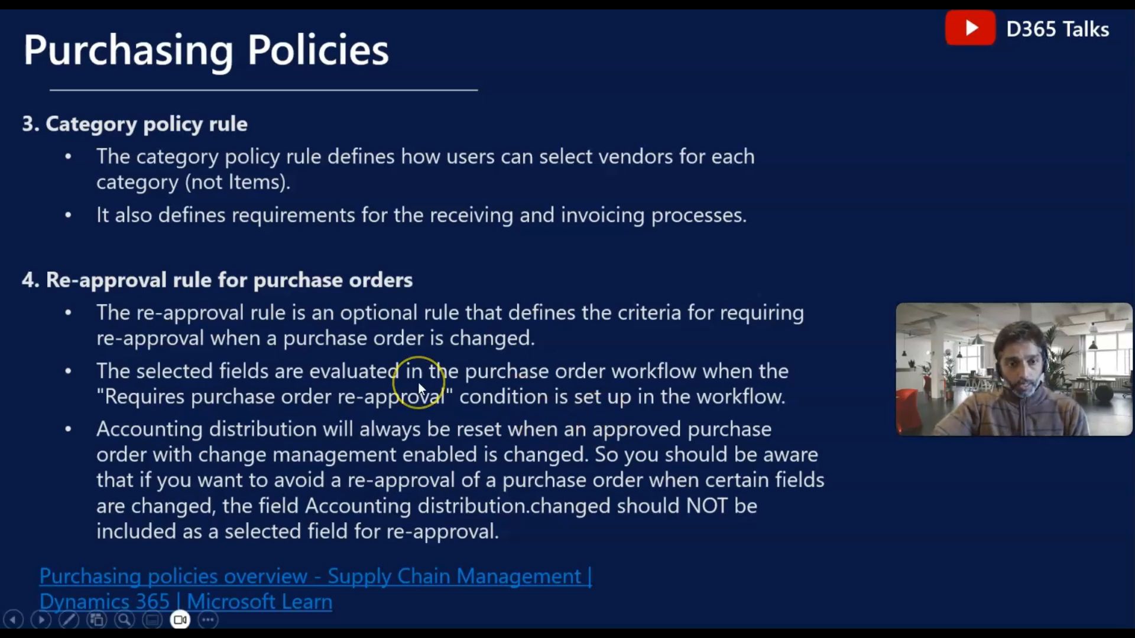
Return to the Vend Test - 01 requisition in Finance and Operations, remove its unfinished Calculators or accessories line and dismiss the messages.
key("alt+Tab")
key("alt+Tab")
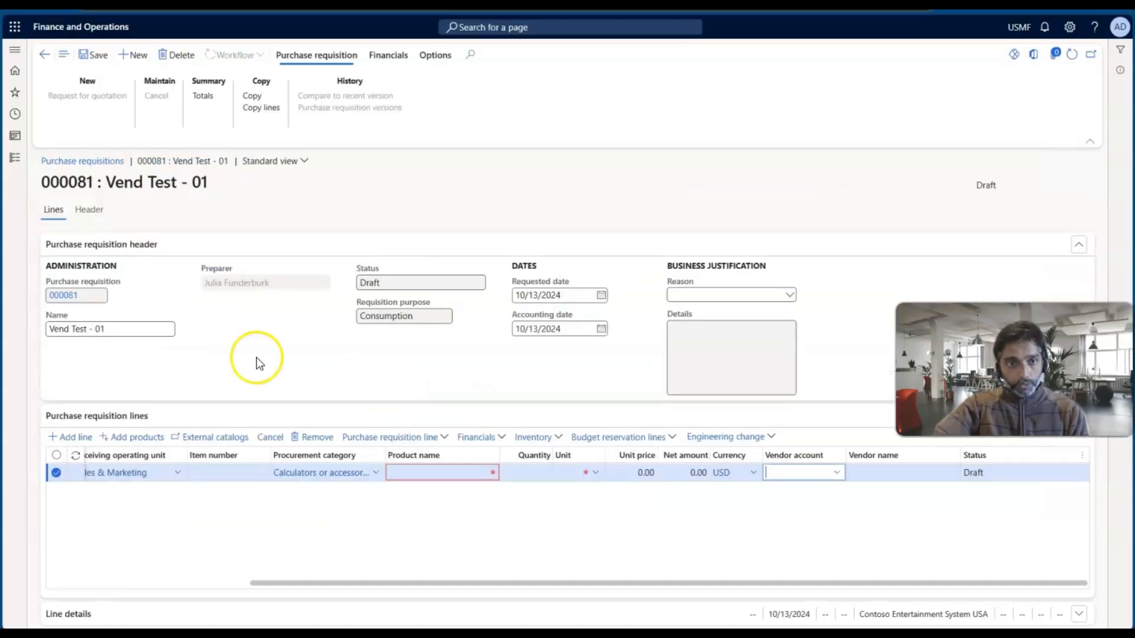
left_click(16, 166)
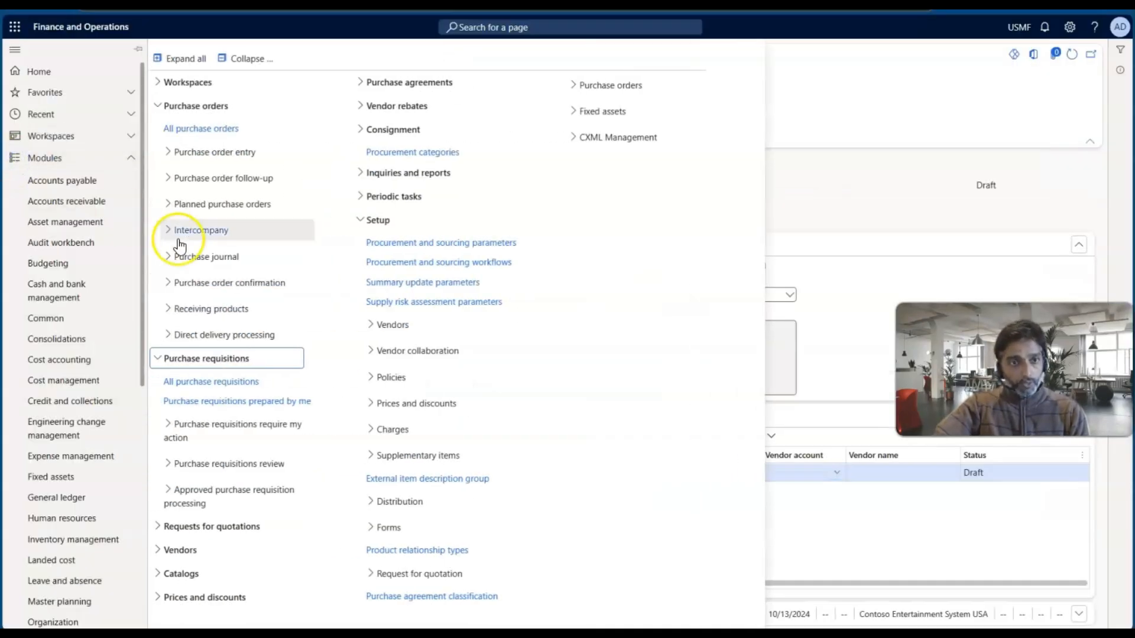
left_click(202, 139)
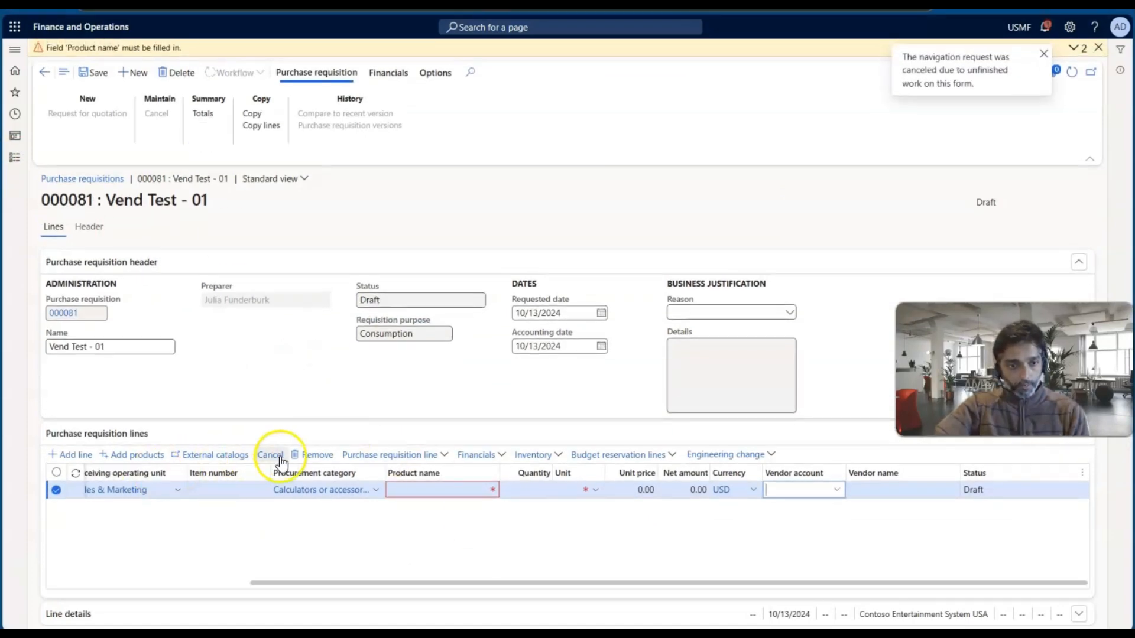
left_click(305, 458)
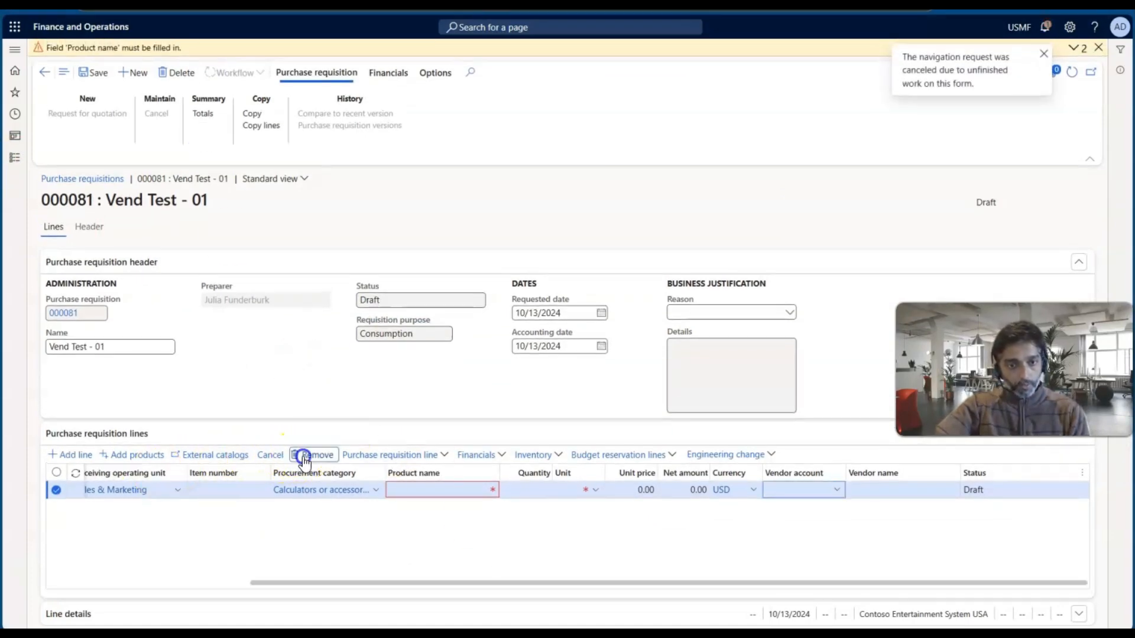
left_click(1044, 54)
left_click(1098, 47)
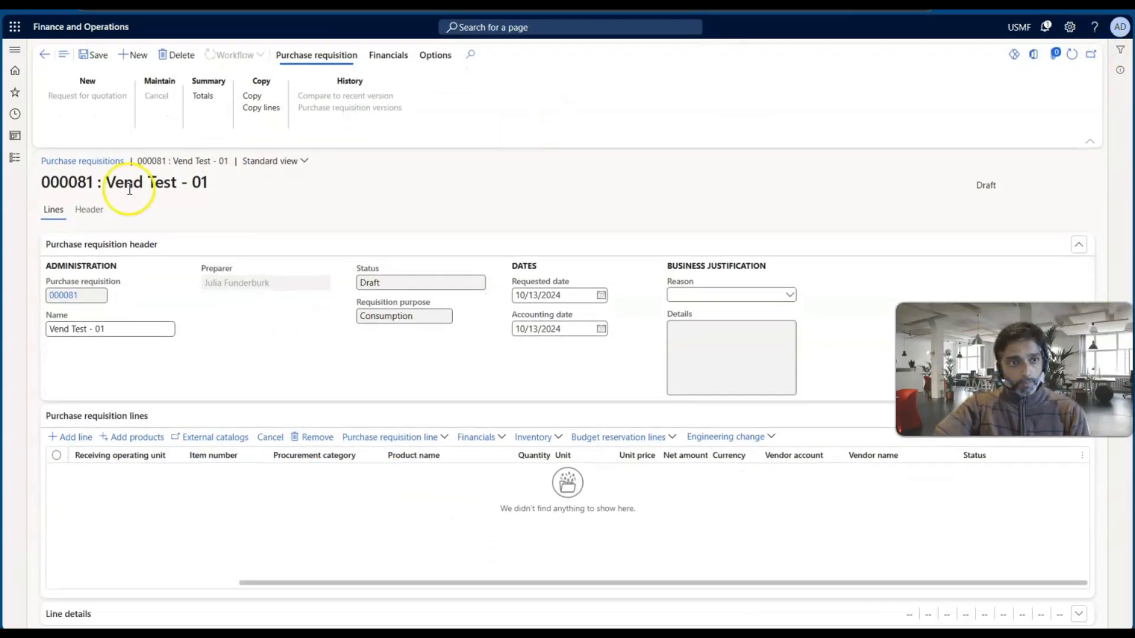
Open the list of all purchase orders in Procurement and sourcing and look through the existing orders.
left_click(16, 158)
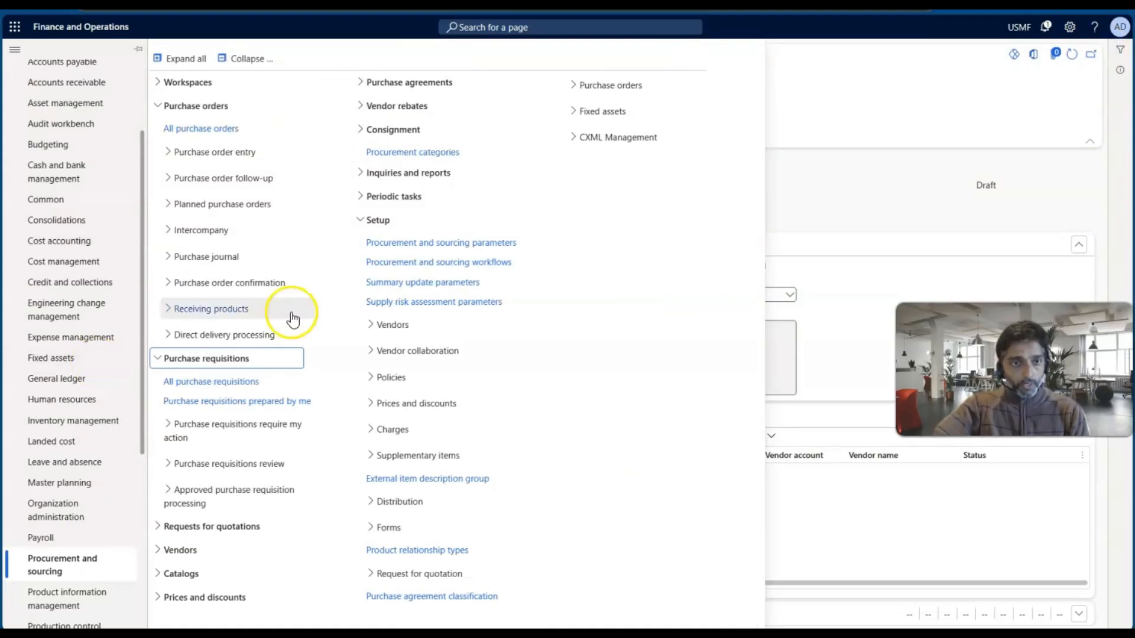
left_click(214, 127)
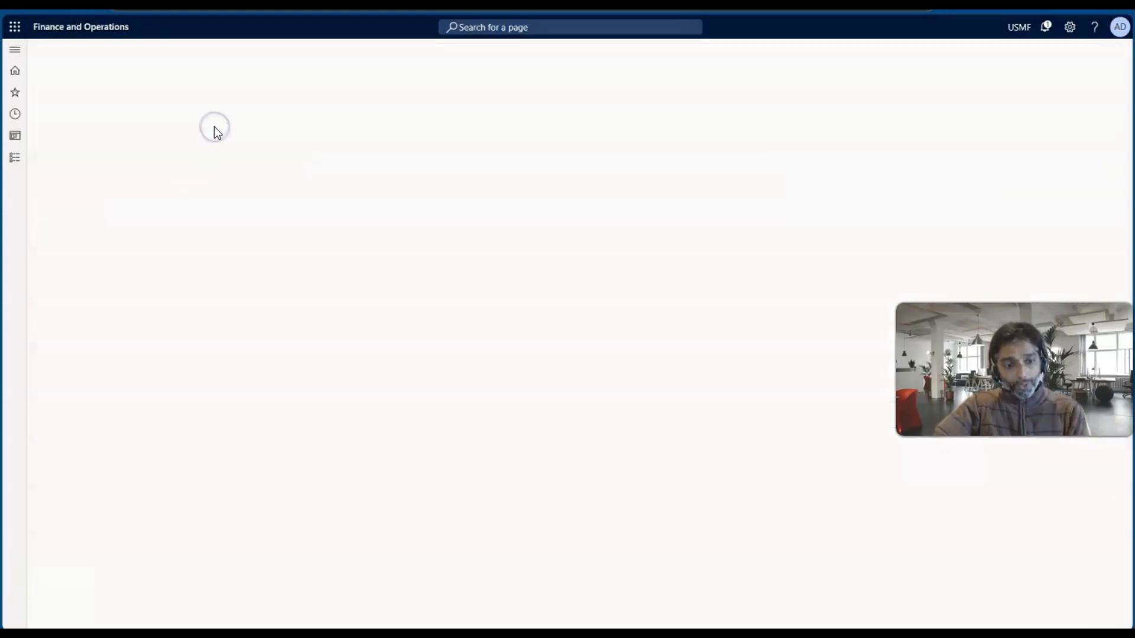
left_click(296, 200)
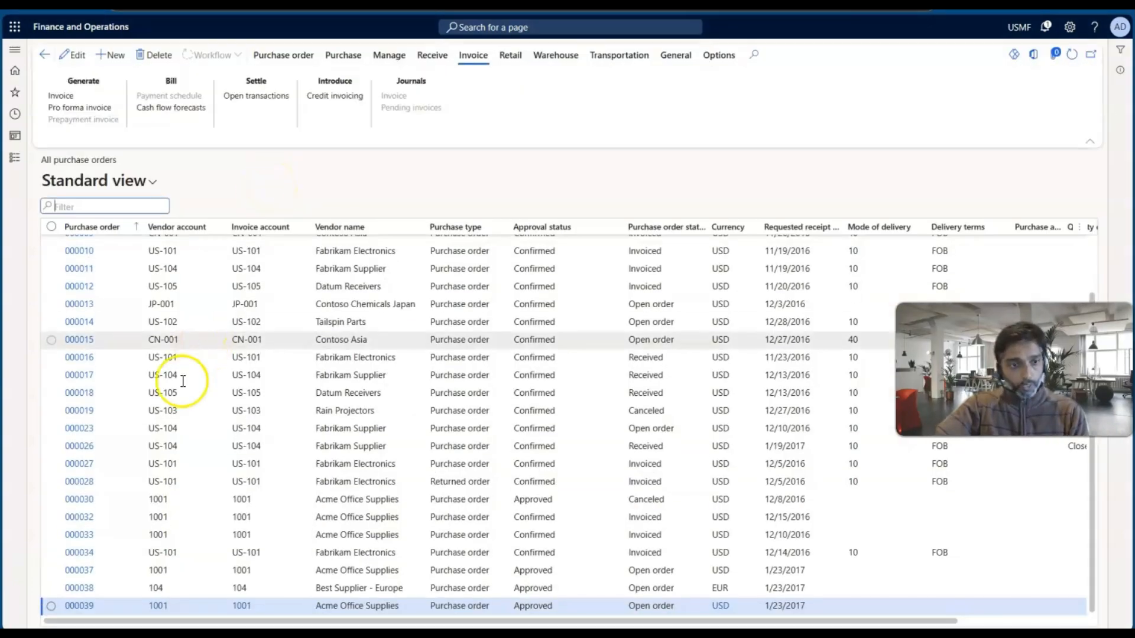
scroll(169, 411, "up", 5)
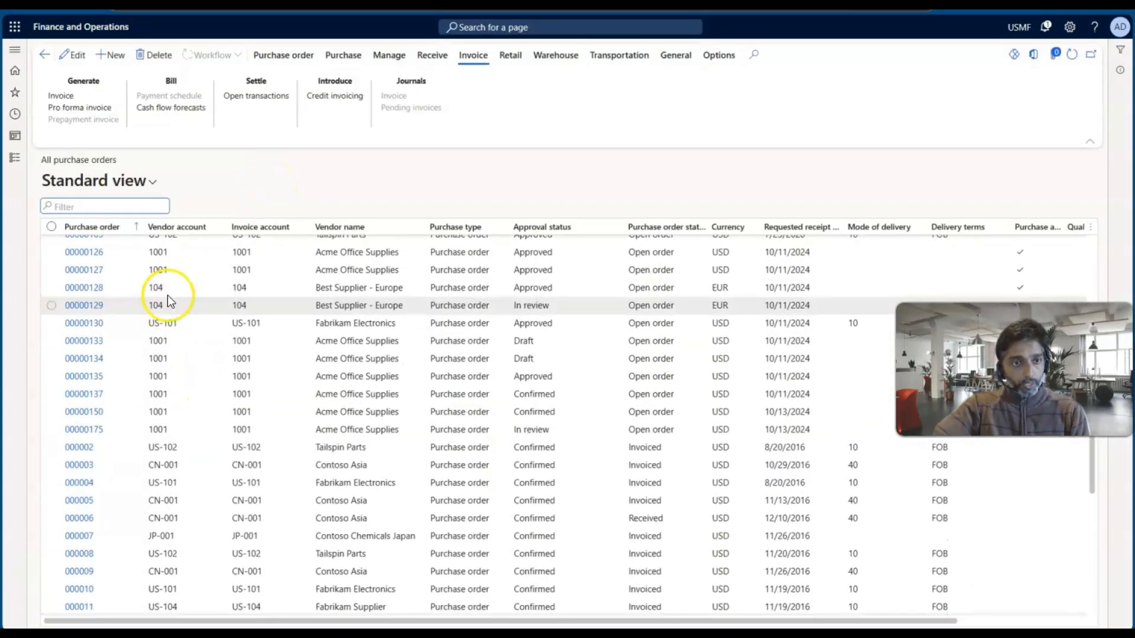
Start a new purchase order with Acme Office Supplies as the vendor.
left_click(111, 55)
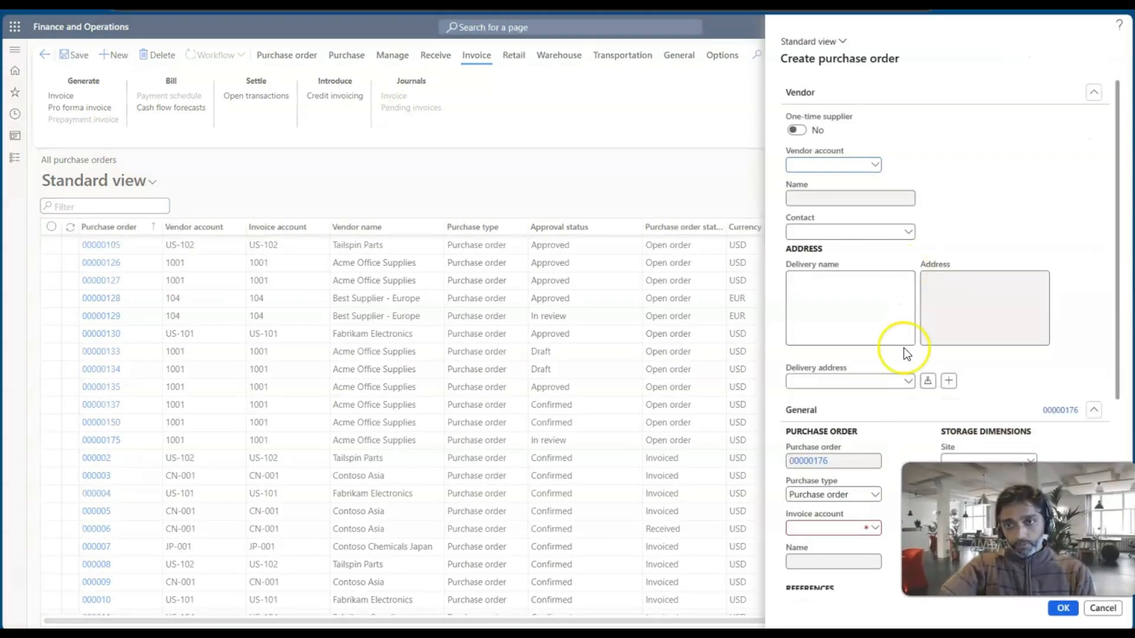
scroll(885, 263, "down", 3)
scroll(884, 263, "up", 3)
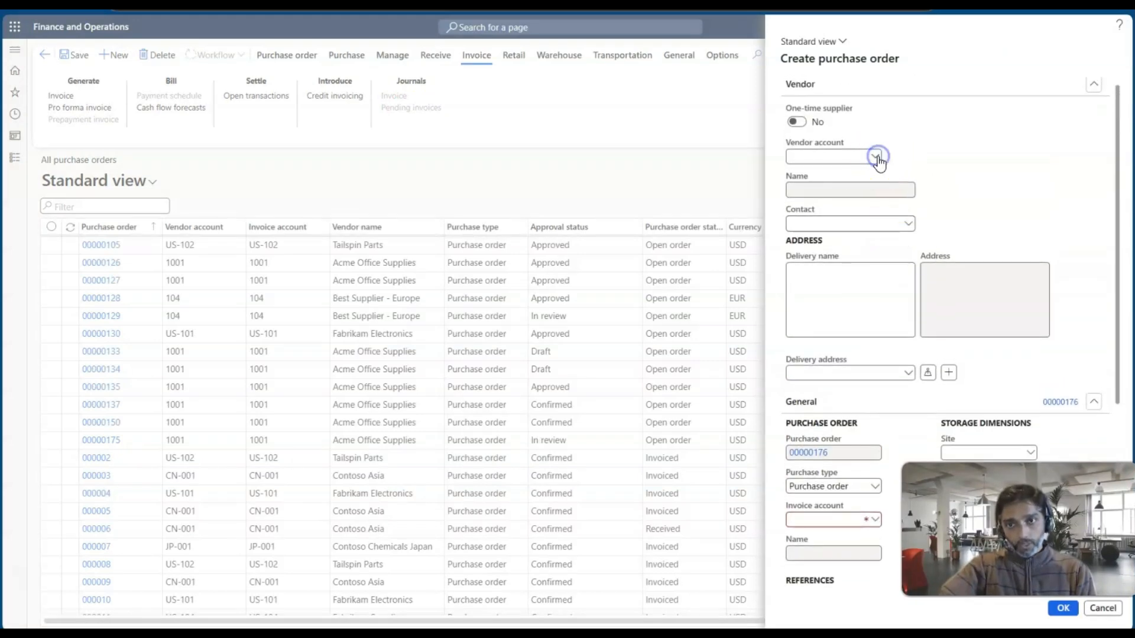
left_click(875, 157)
left_click(418, 190)
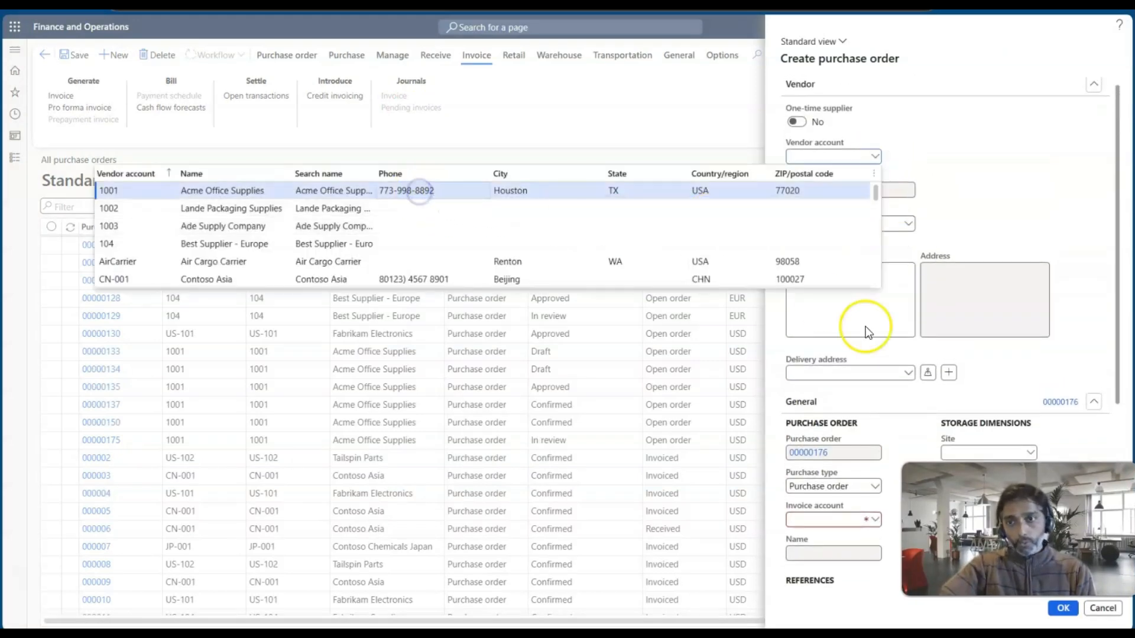
Set the new purchase order's warehouse to 12 in its storage dimensions.
scroll(891, 342, "down", 5)
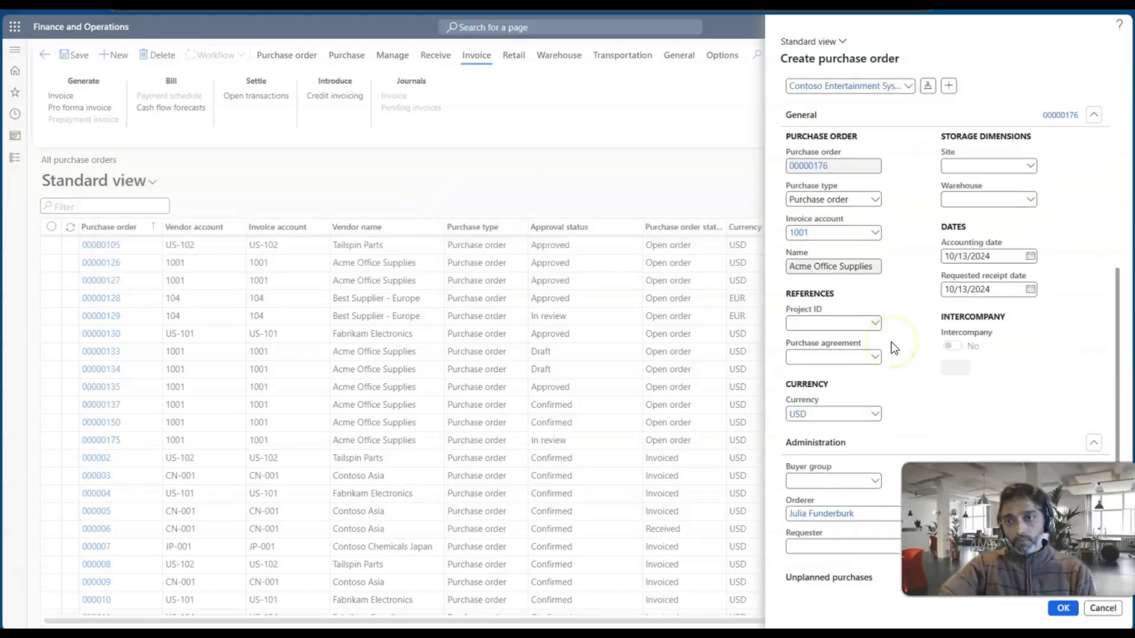
left_click(983, 205)
type("12")
key("Tab")
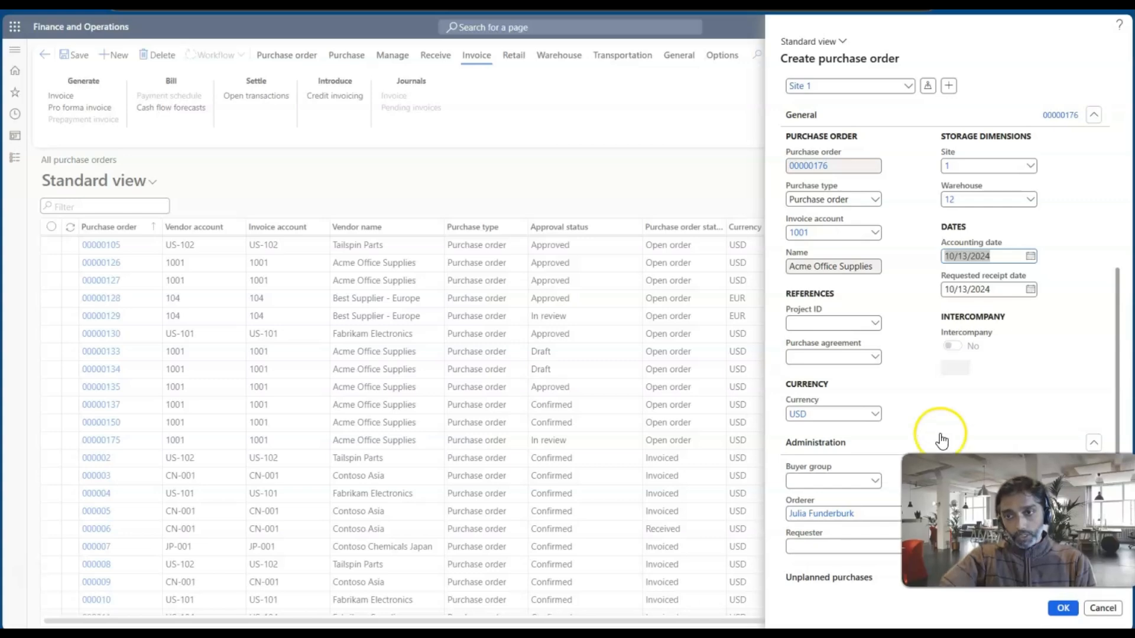
Create the purchase order and enter item 1000 on its first line, keeping site 1 and warehouse 12.
scroll(908, 376, "up", 3)
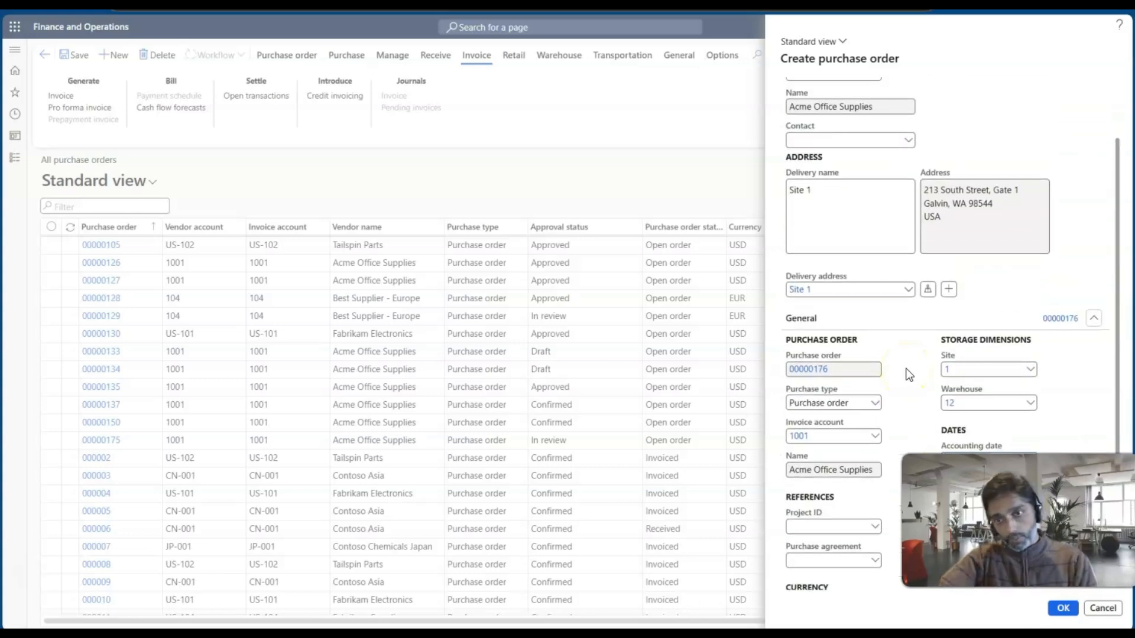
scroll(909, 375, "up", 2)
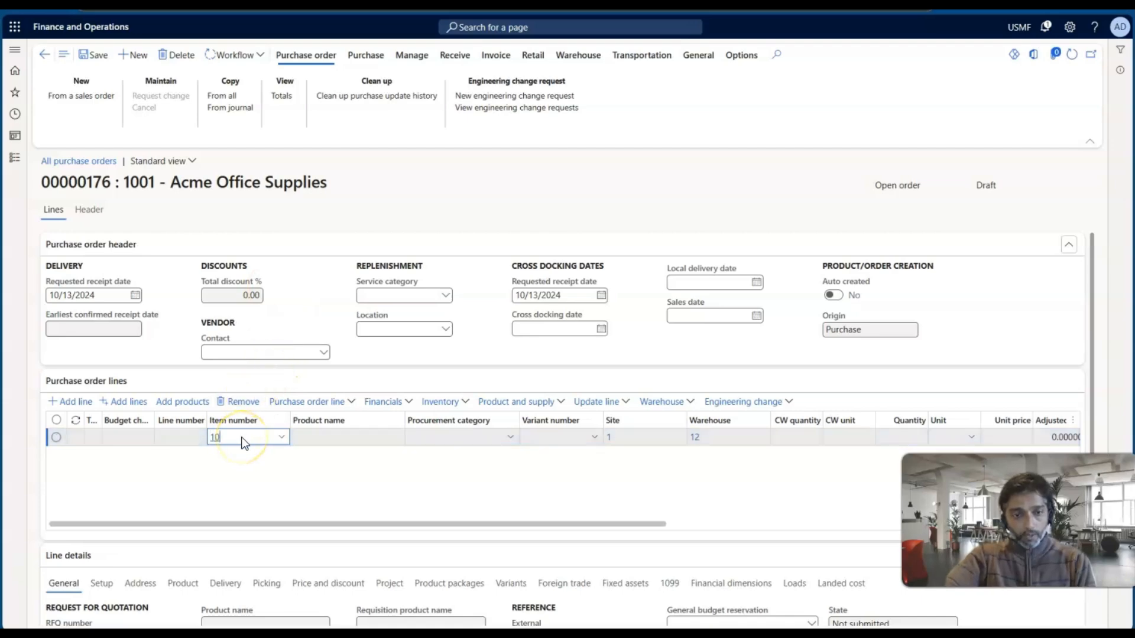
key("Tab")
key("Tab")
key("Tab")
key("Tab")
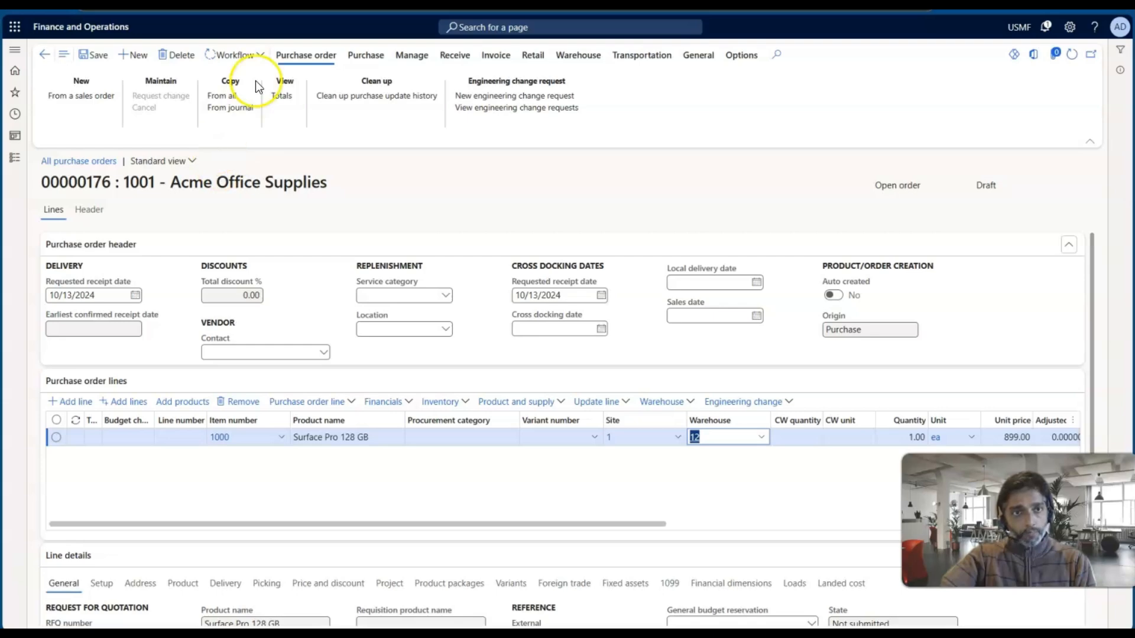
Submit the Acme Office Supplies purchase order to the purchase order workflow without a comment.
double_click(985, 185)
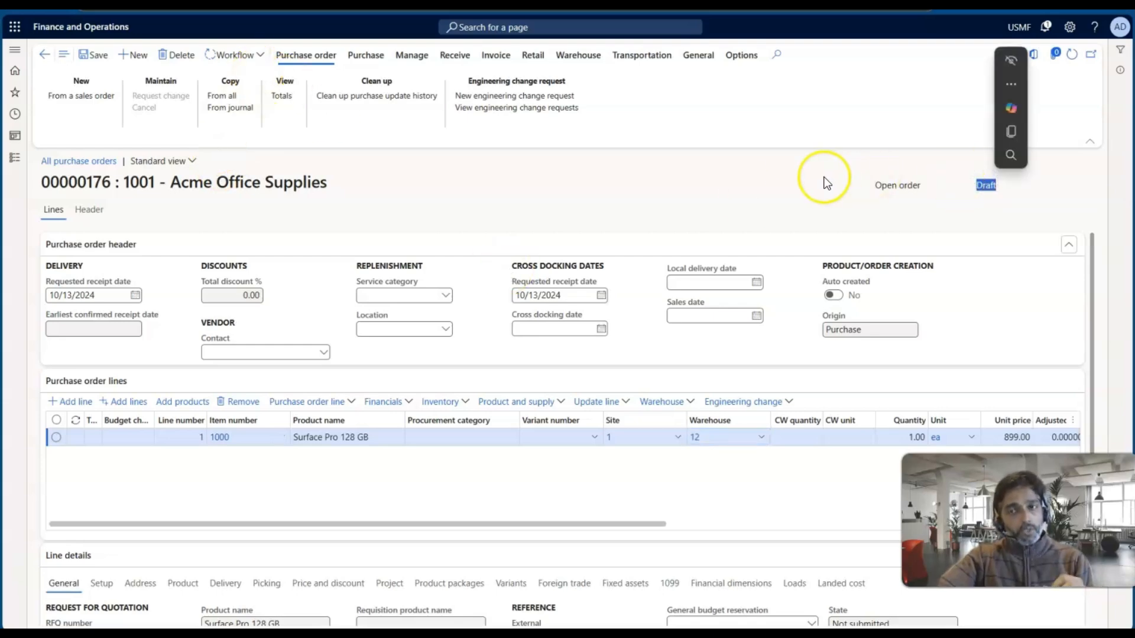
left_click(243, 55)
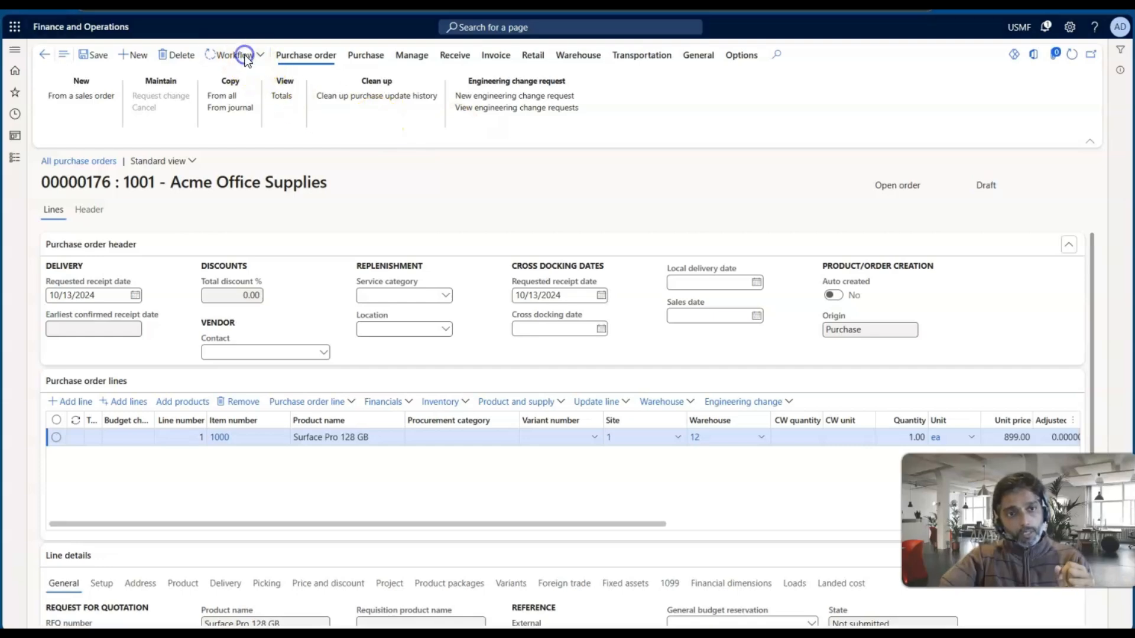
left_click(225, 116)
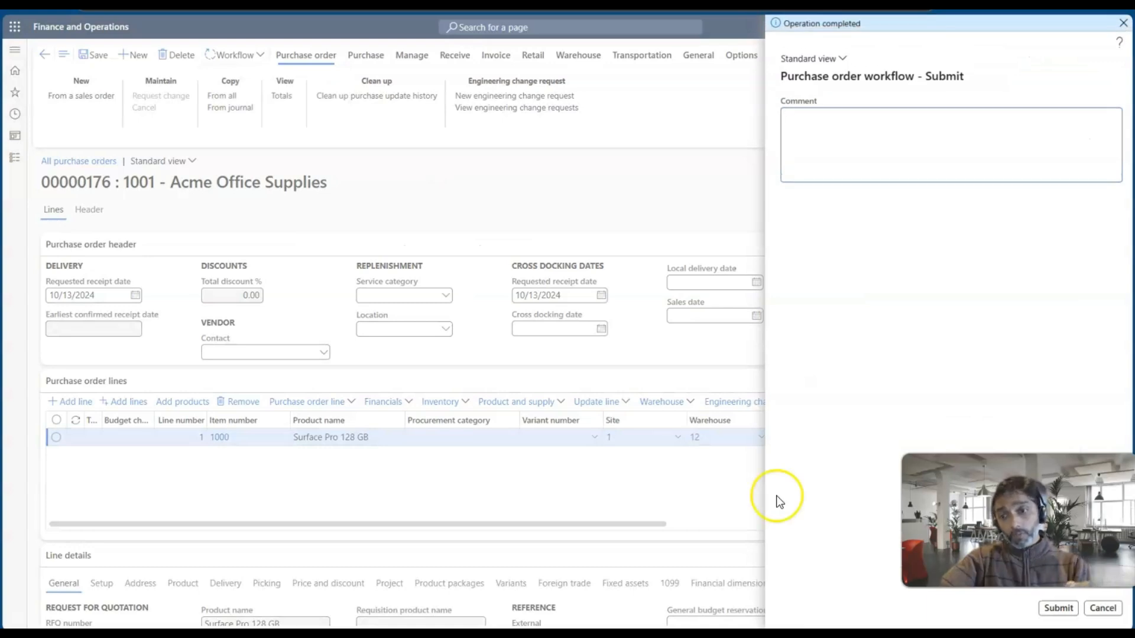
left_click(1097, 617)
left_click(1062, 607)
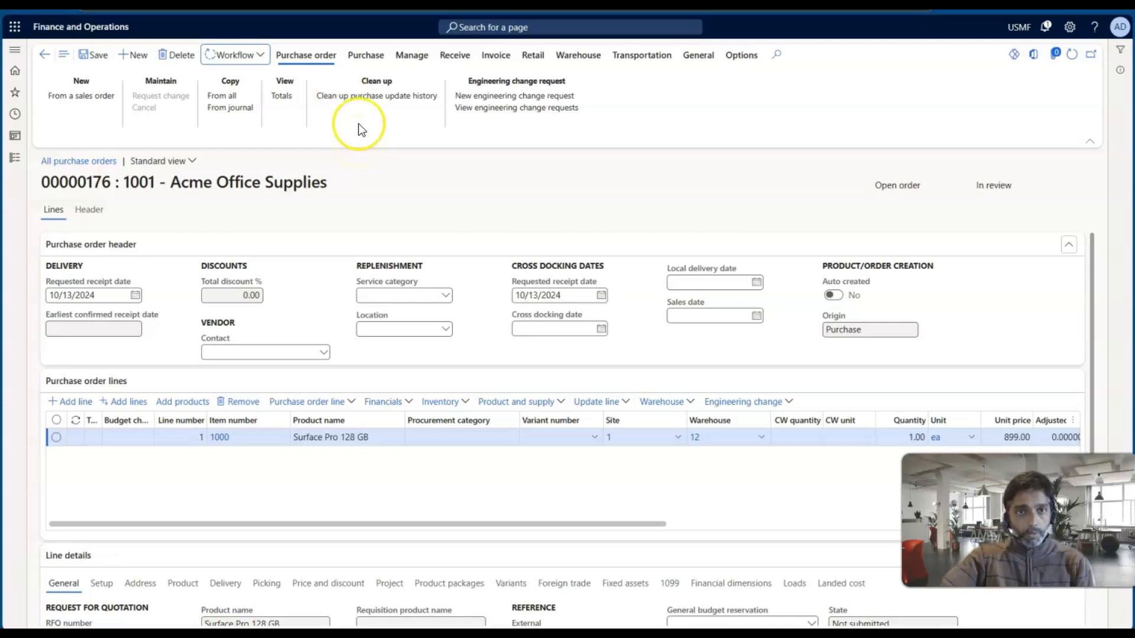
Check the submitted order's workflow history, return to the purchase order and refresh it to review its approval status.
left_click(249, 51)
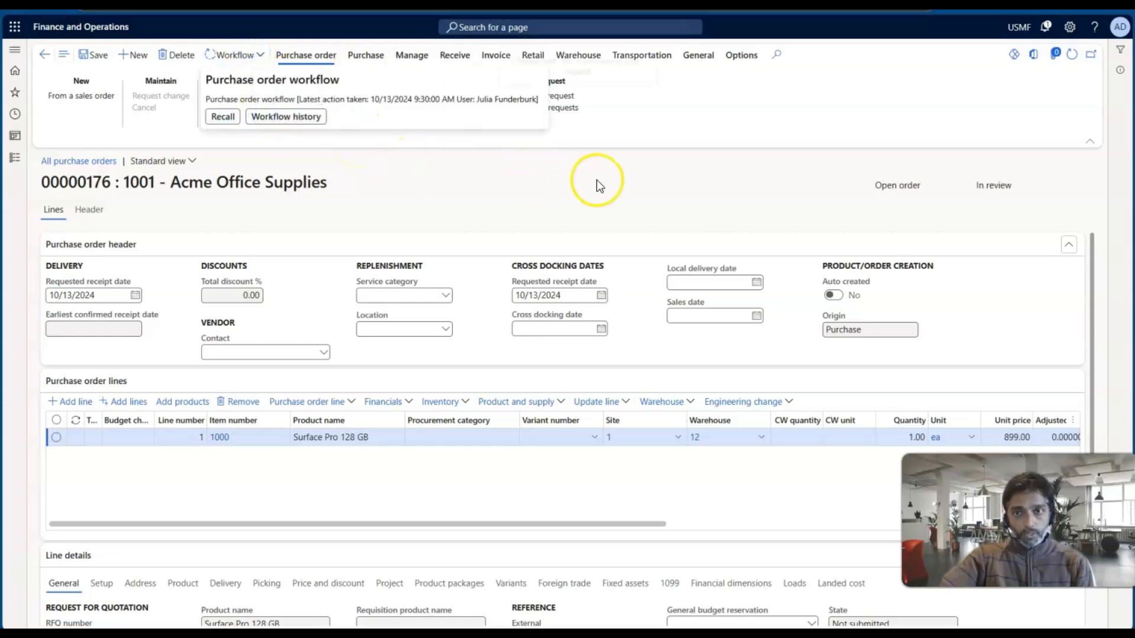
left_click(1072, 54)
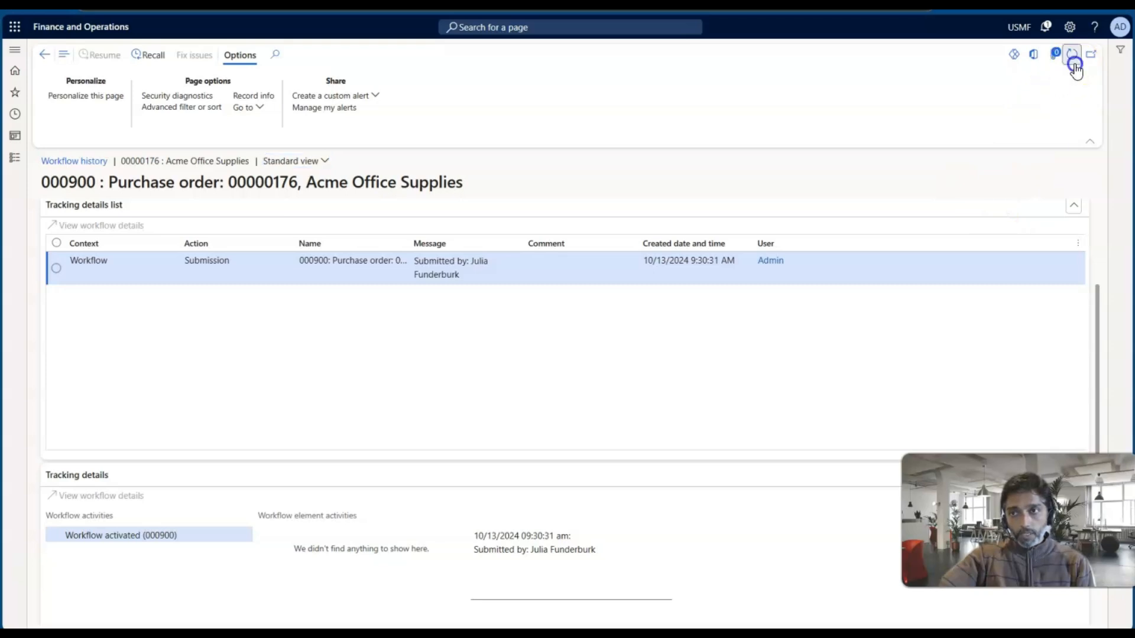
left_click(44, 54)
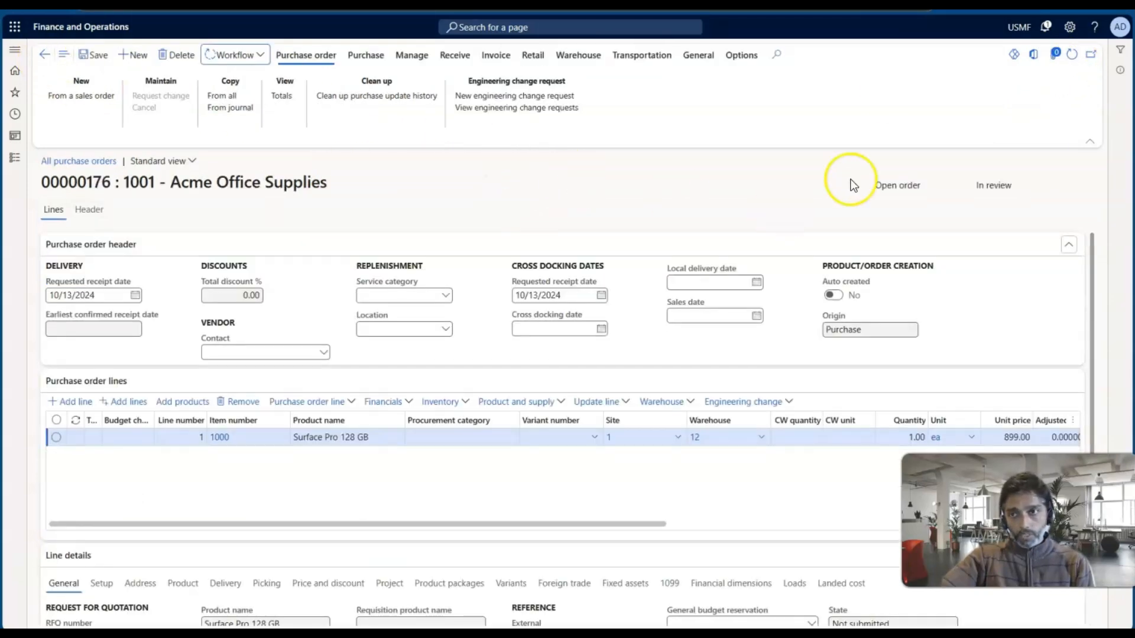
left_click(1073, 59)
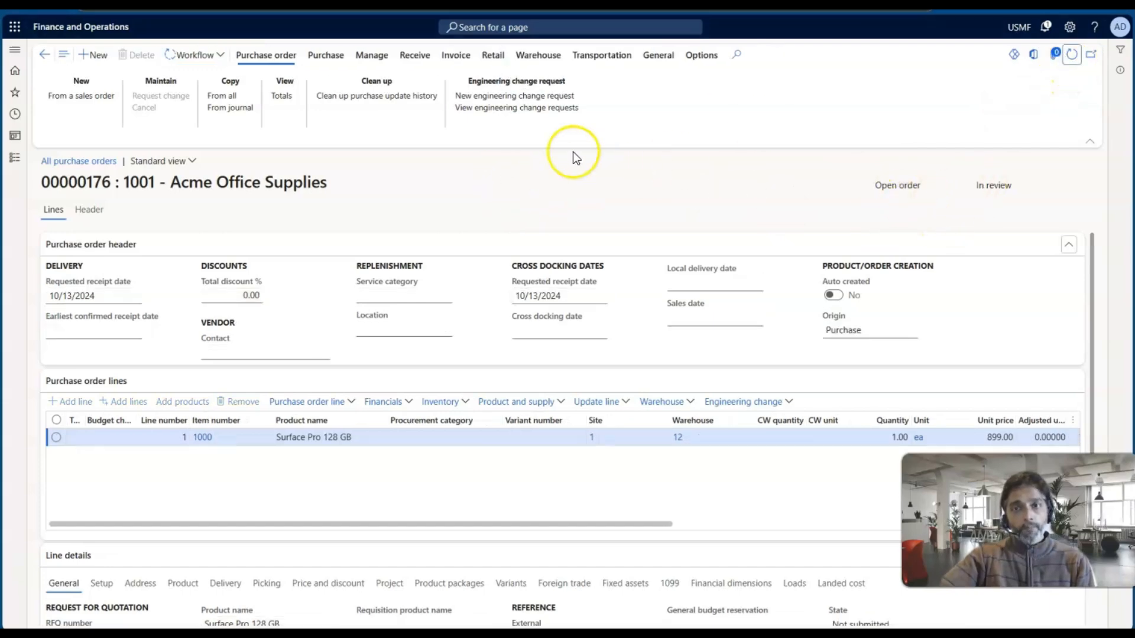
left_click(329, 55)
left_click(271, 58)
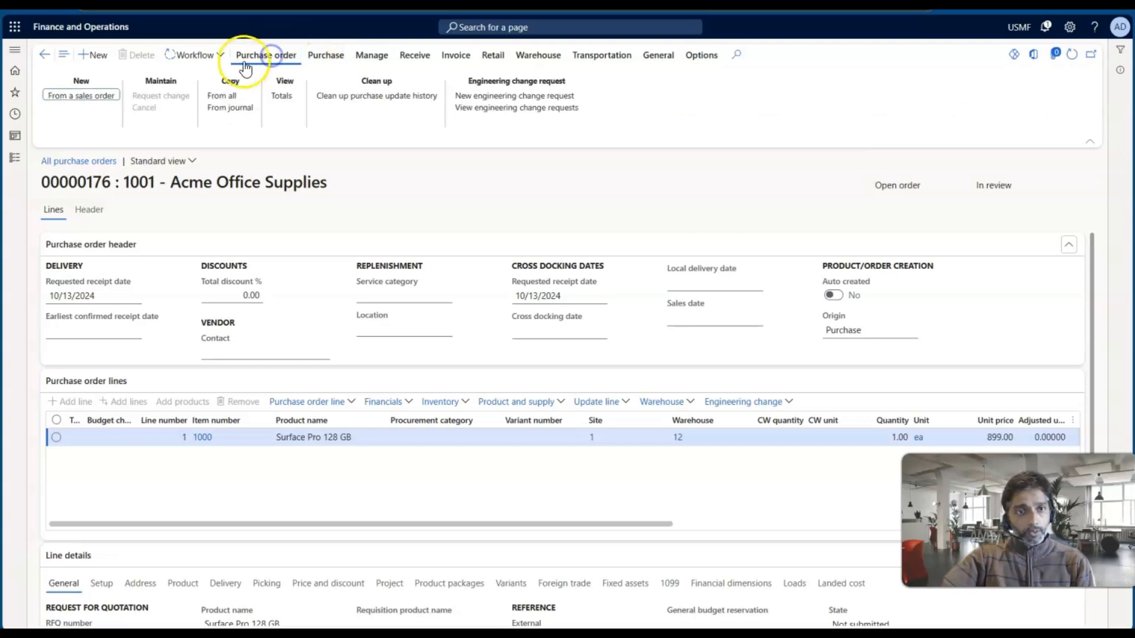
Reopen the order's workflow history and keep refreshing it while examining the status, tracking details and work items.
left_click(195, 55)
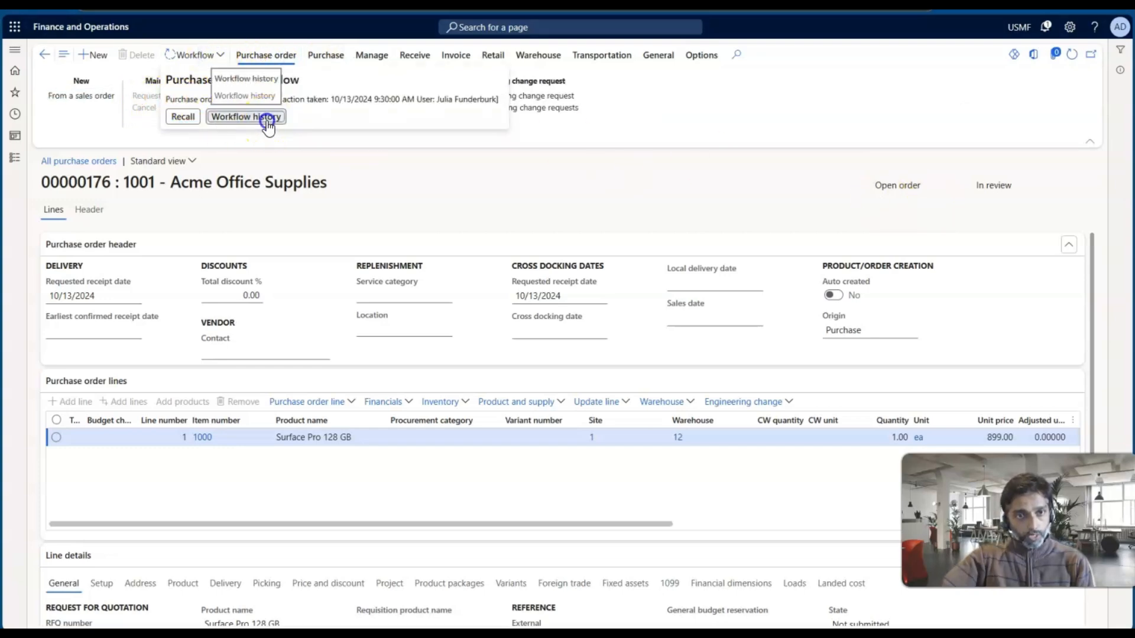
left_click(267, 121)
scroll(525, 362, "down", 2)
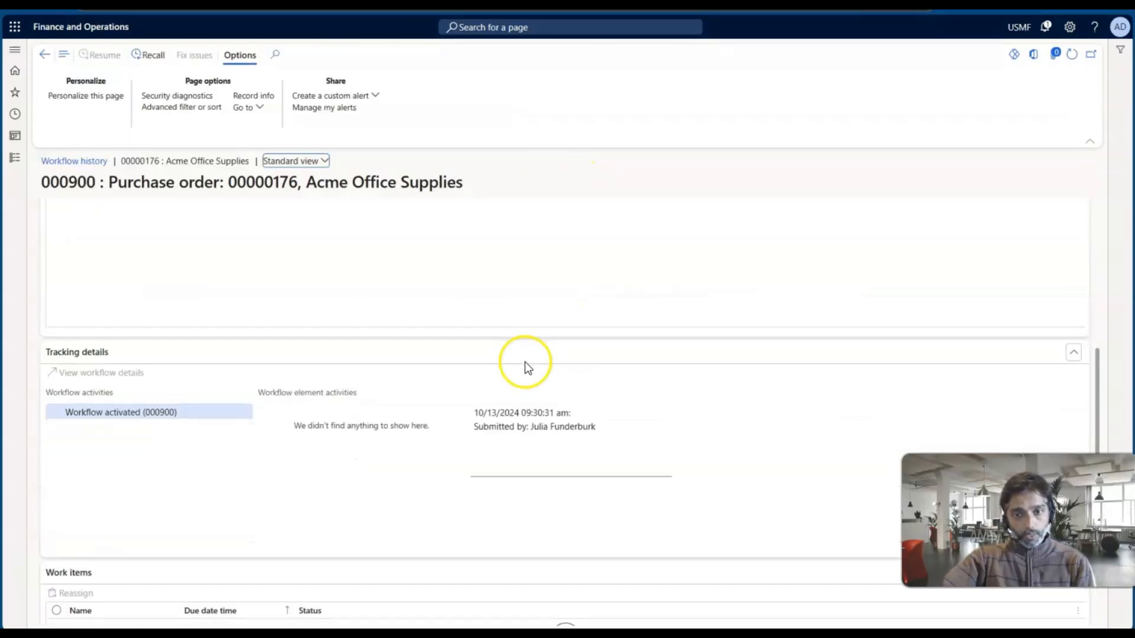
left_click(1072, 54)
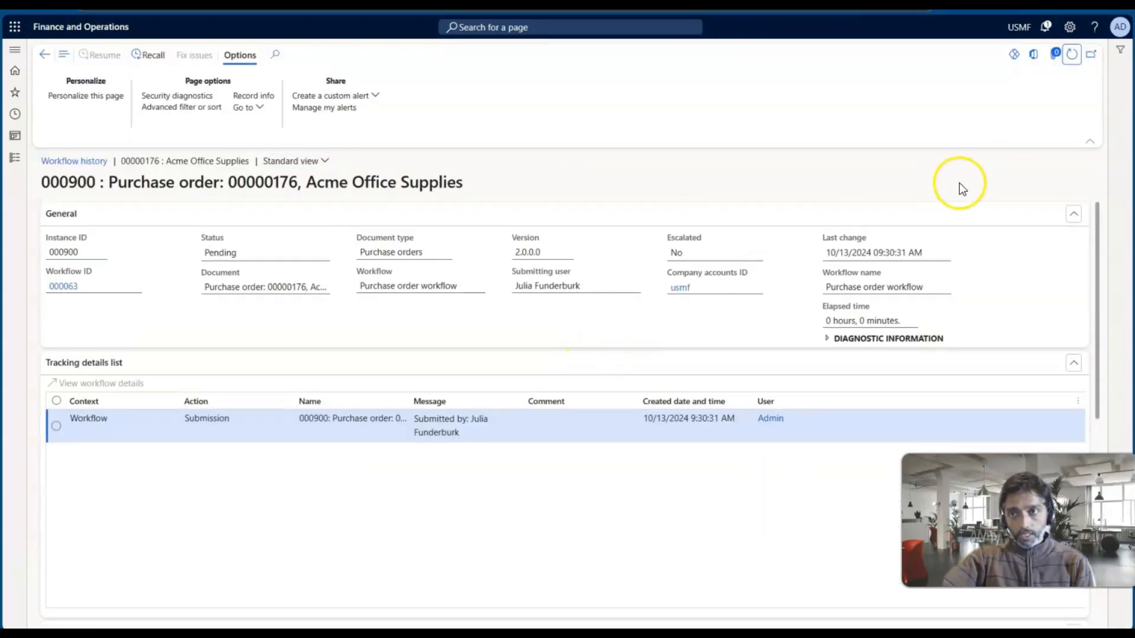
left_click(1072, 56)
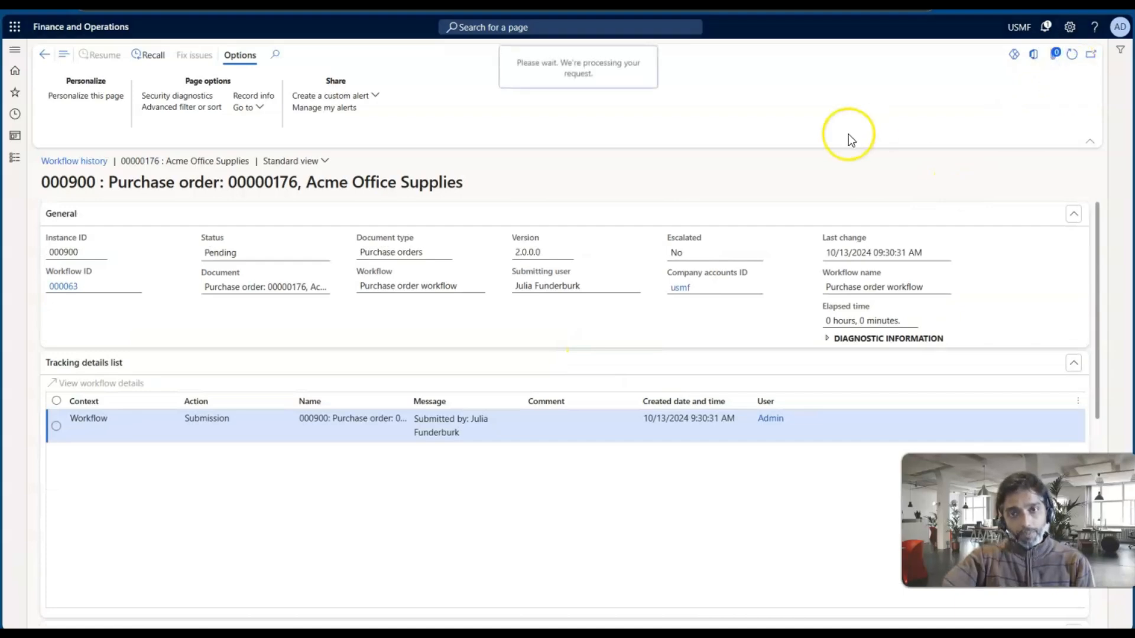
scroll(640, 176, "down", 1)
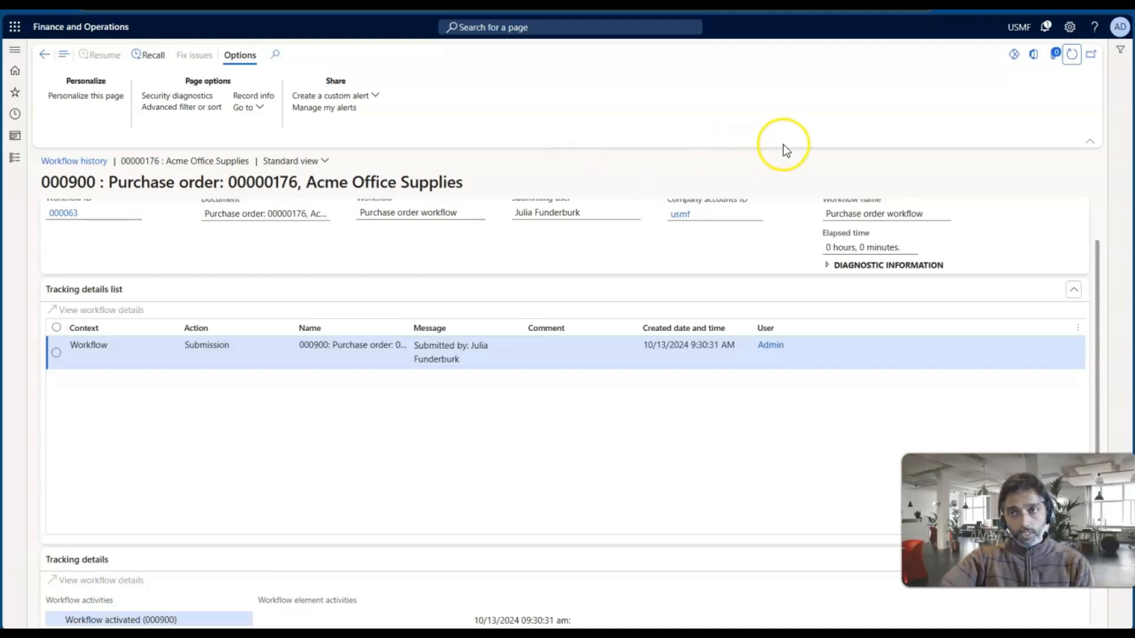
left_click(1070, 56)
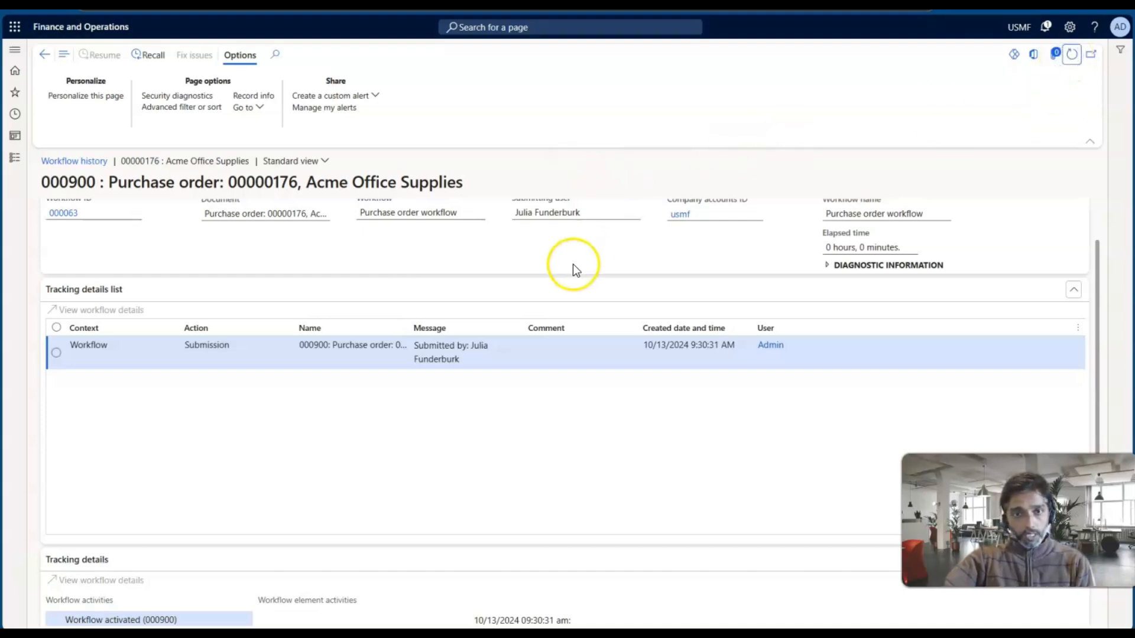
scroll(573, 264, "up", 1)
left_click(1072, 54)
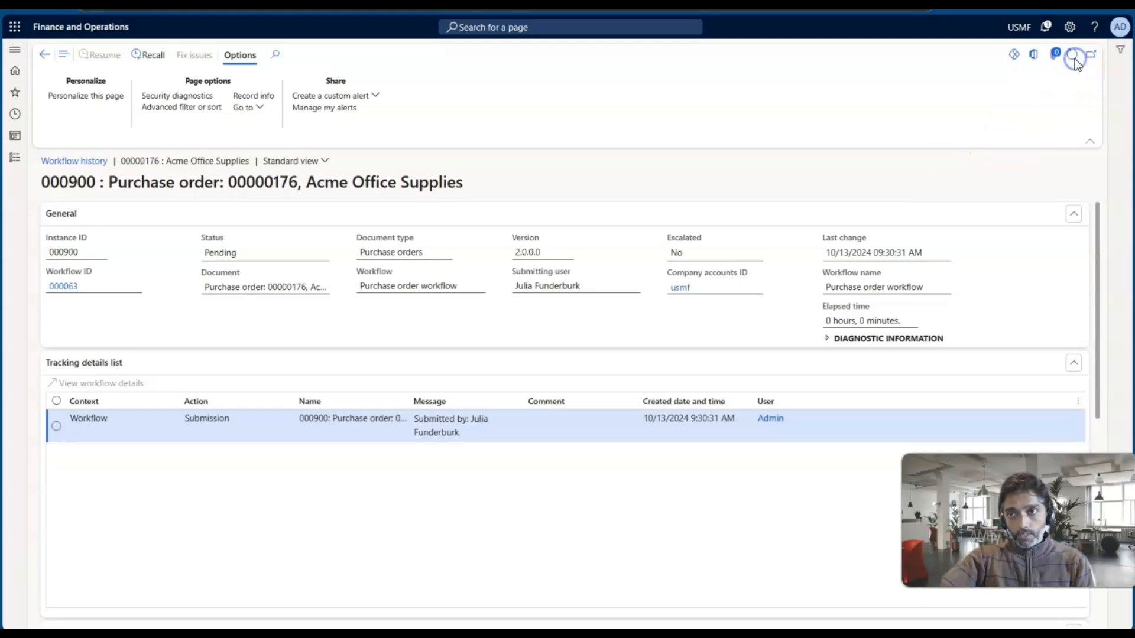
scroll(641, 236, "down", 1)
scroll(779, 233, "up", 1)
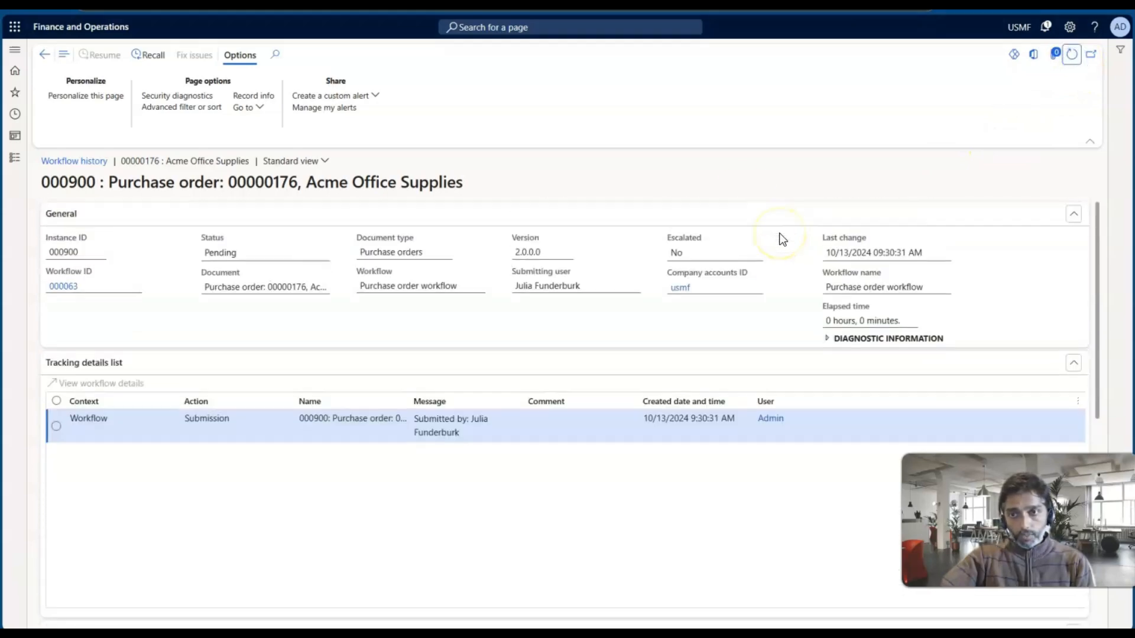
left_click(1072, 54)
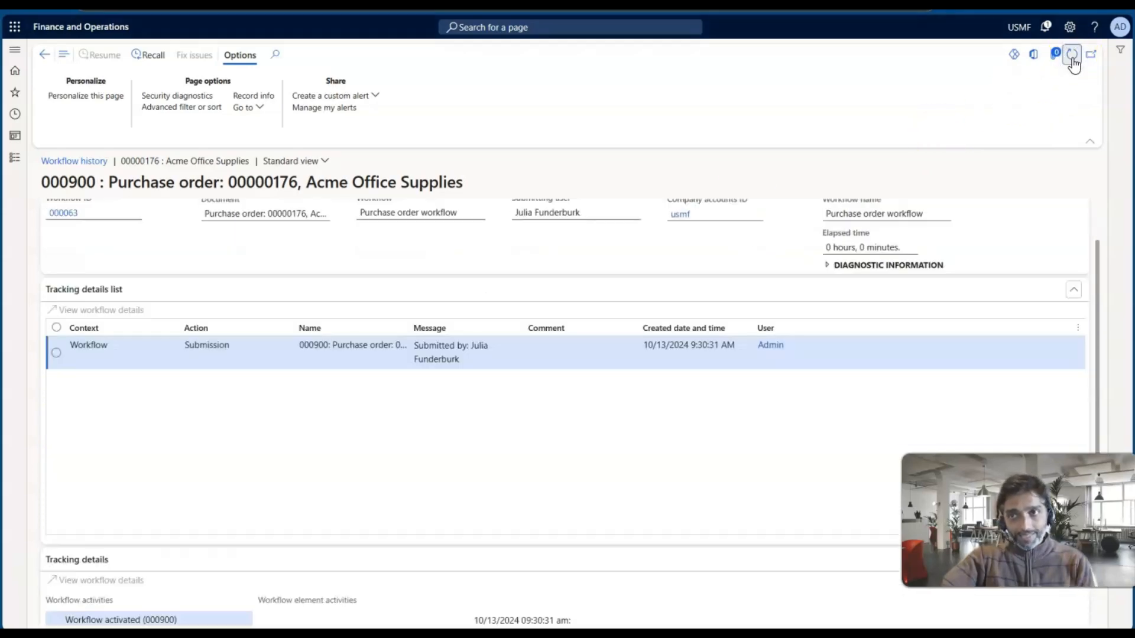
left_click(1071, 55)
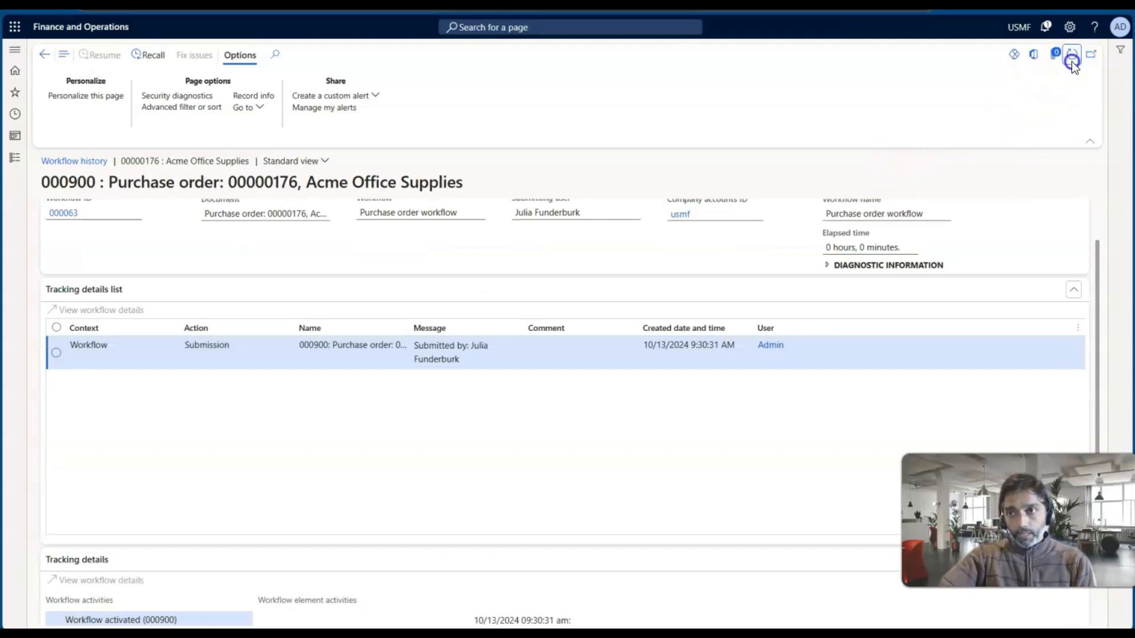
left_click(726, 218)
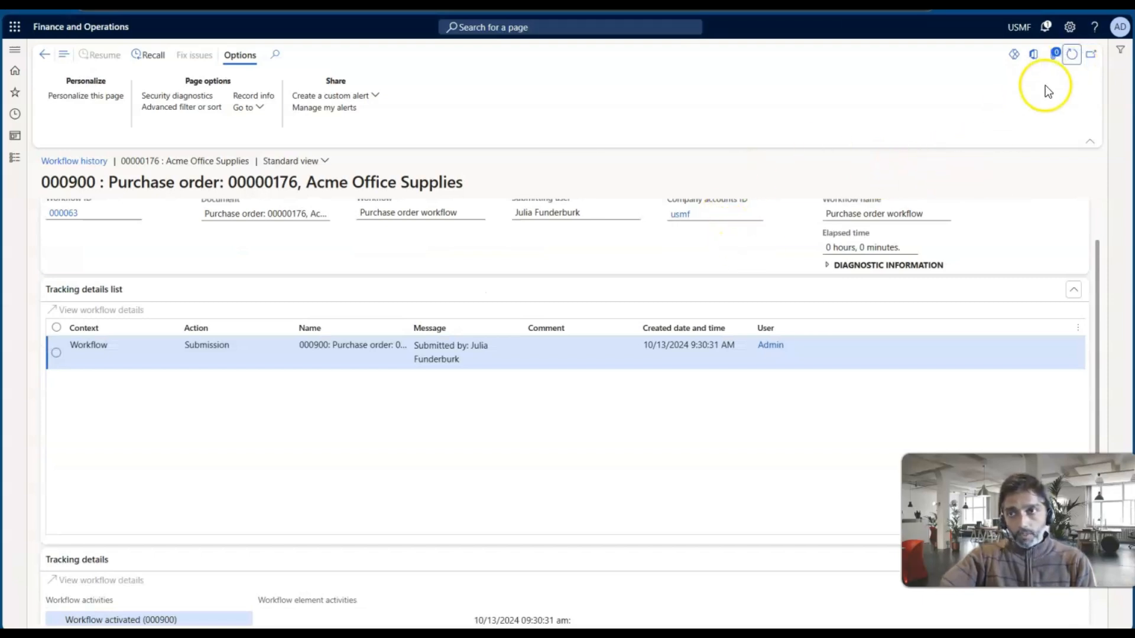
left_click(1073, 55)
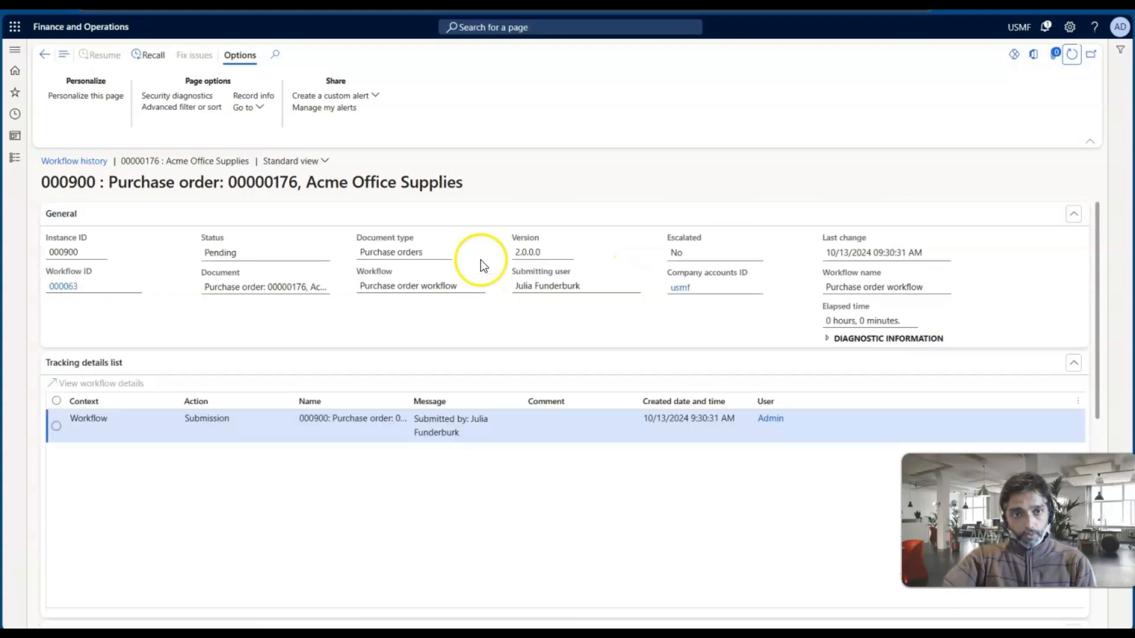
mouse_move(697, 617)
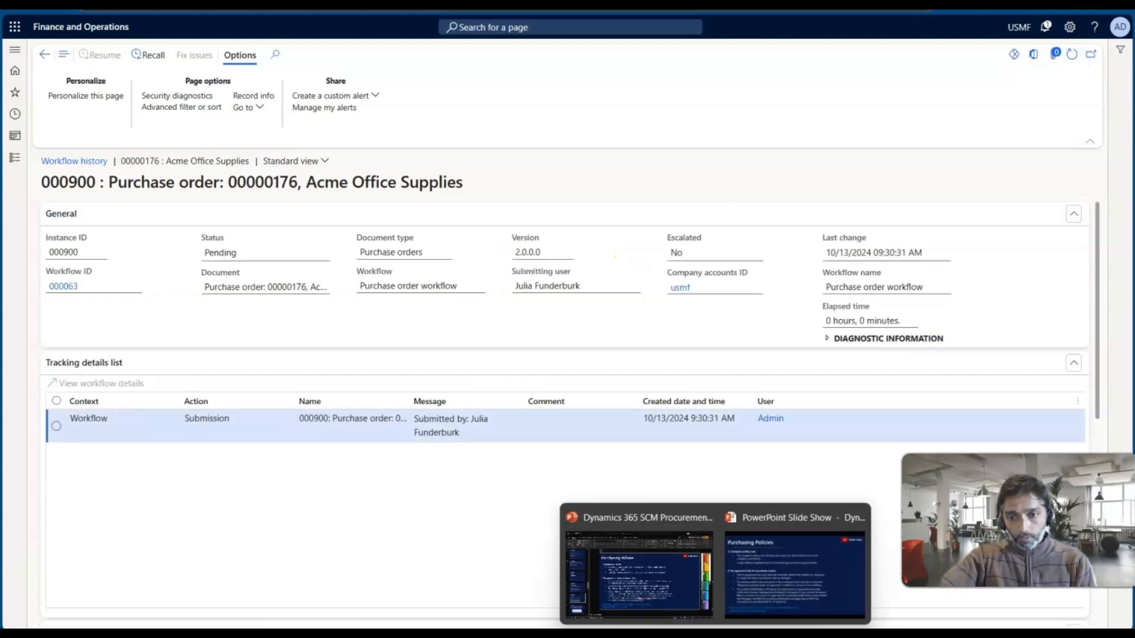
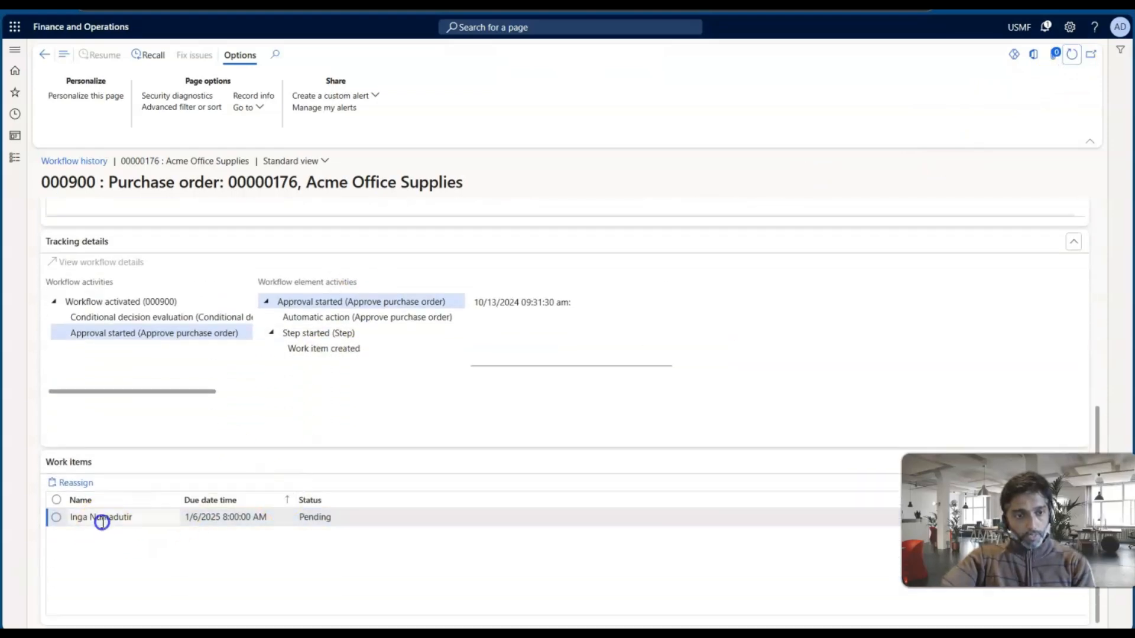
Reassign the pending approval work item to the admin user and refresh the workflow history.
left_click(100, 518)
left_click(76, 483)
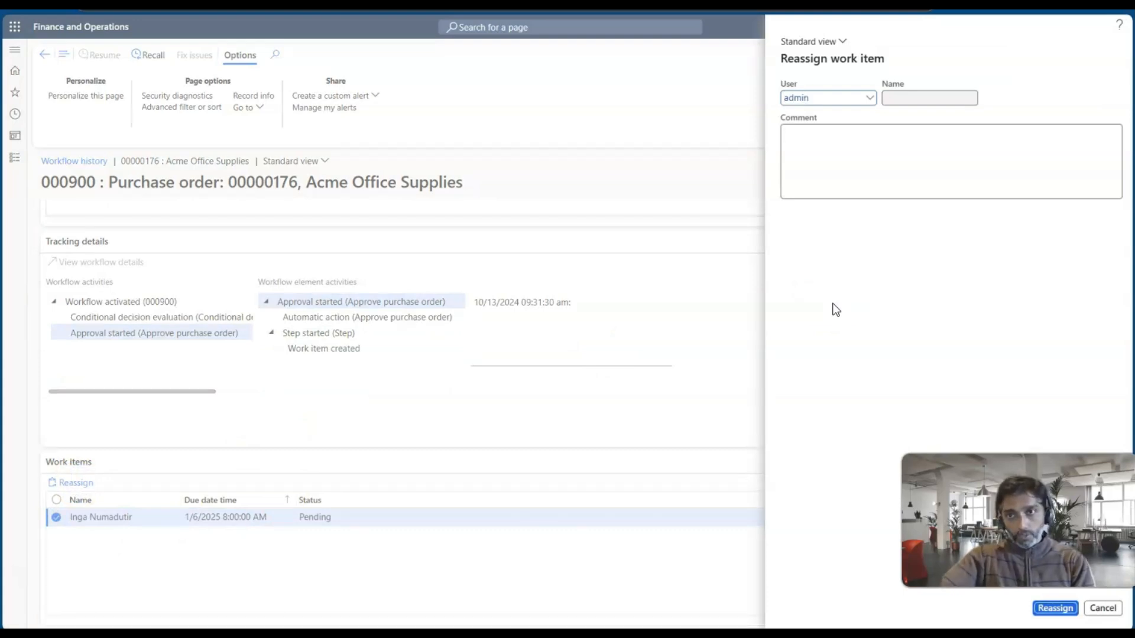
left_click(709, 225)
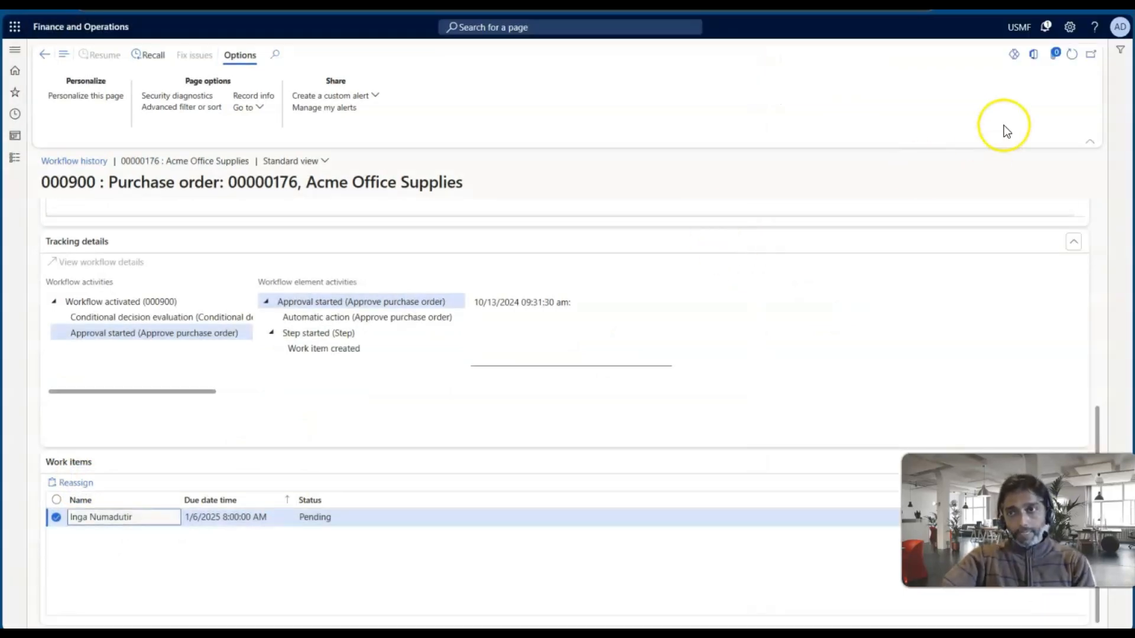
left_click(1071, 54)
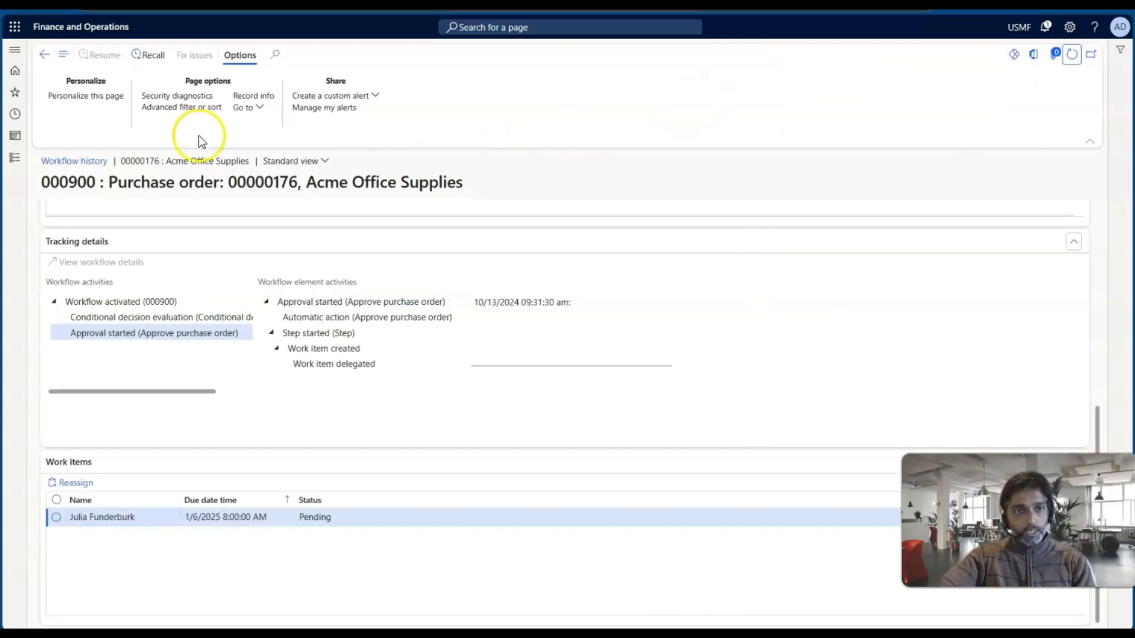
Return to the purchase order, refresh it and approve it in the workflow without a comment.
left_click(48, 55)
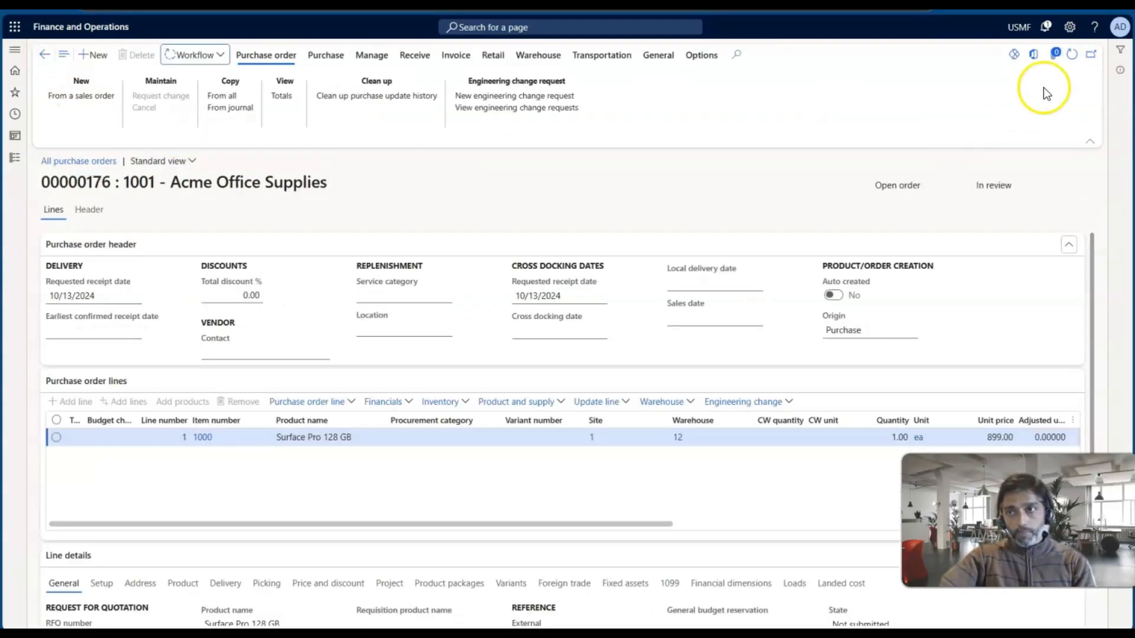
left_click(1068, 59)
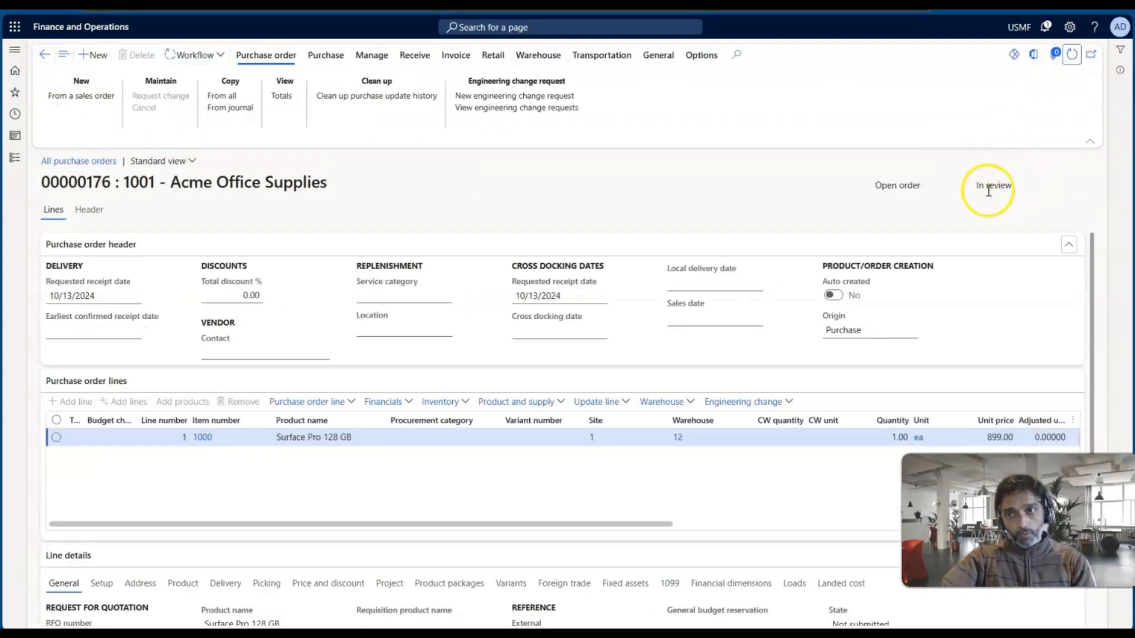
left_click(1073, 53)
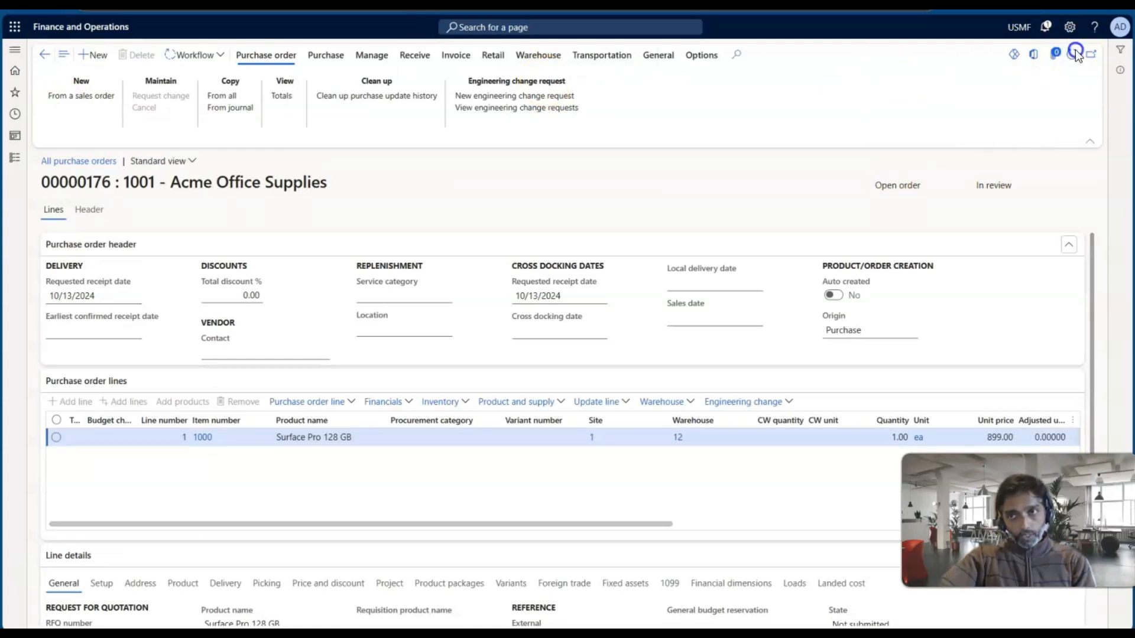
left_click(201, 55)
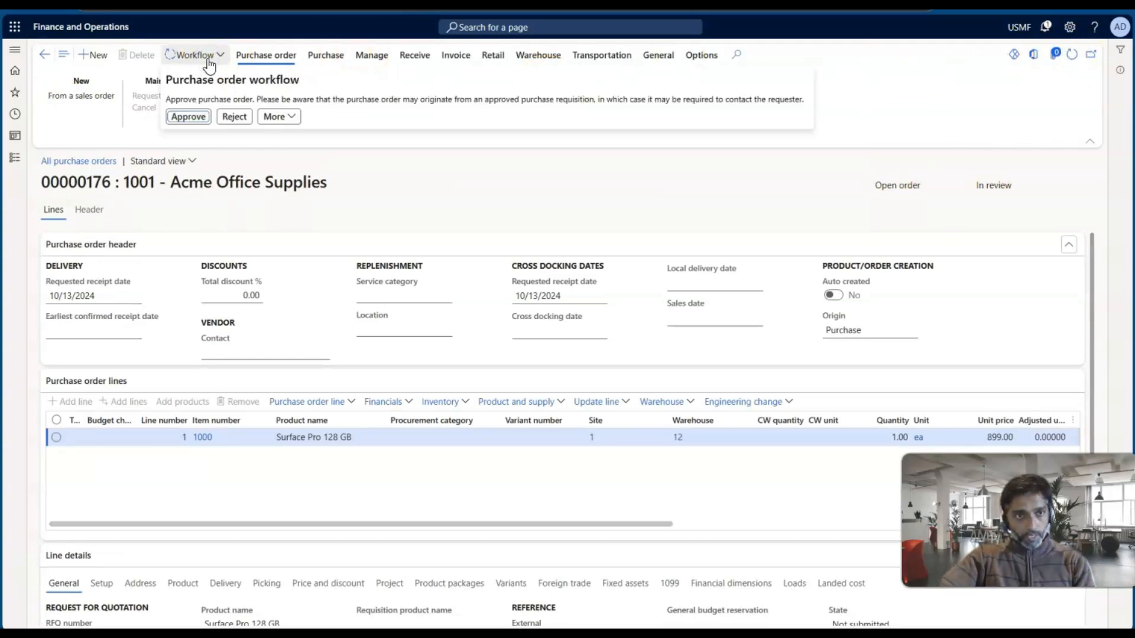
left_click(199, 118)
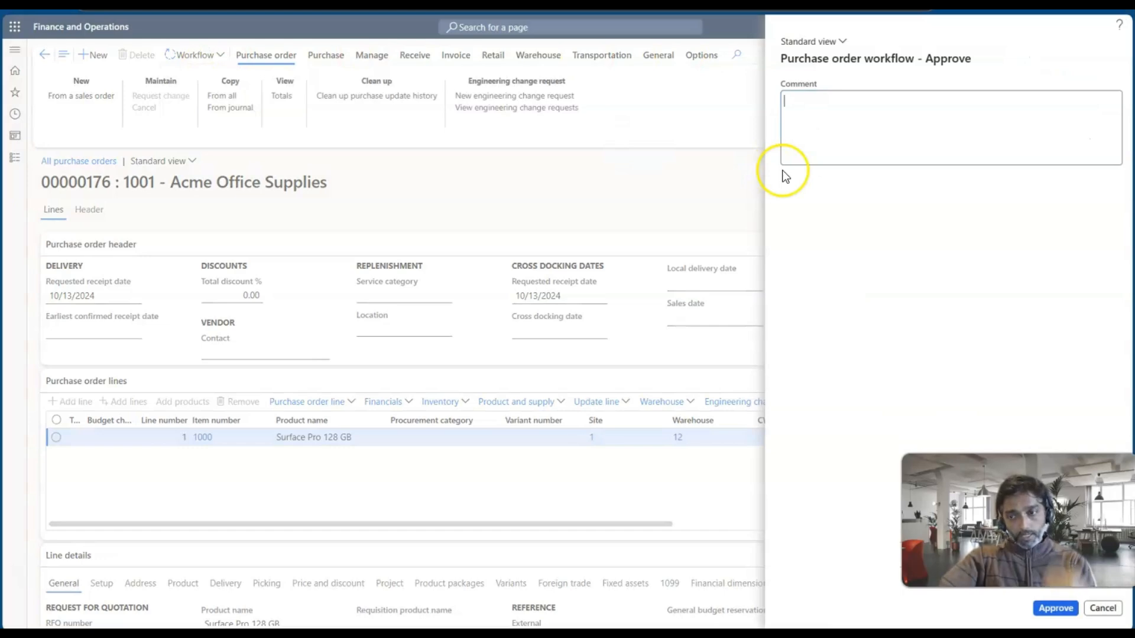
left_click(1056, 608)
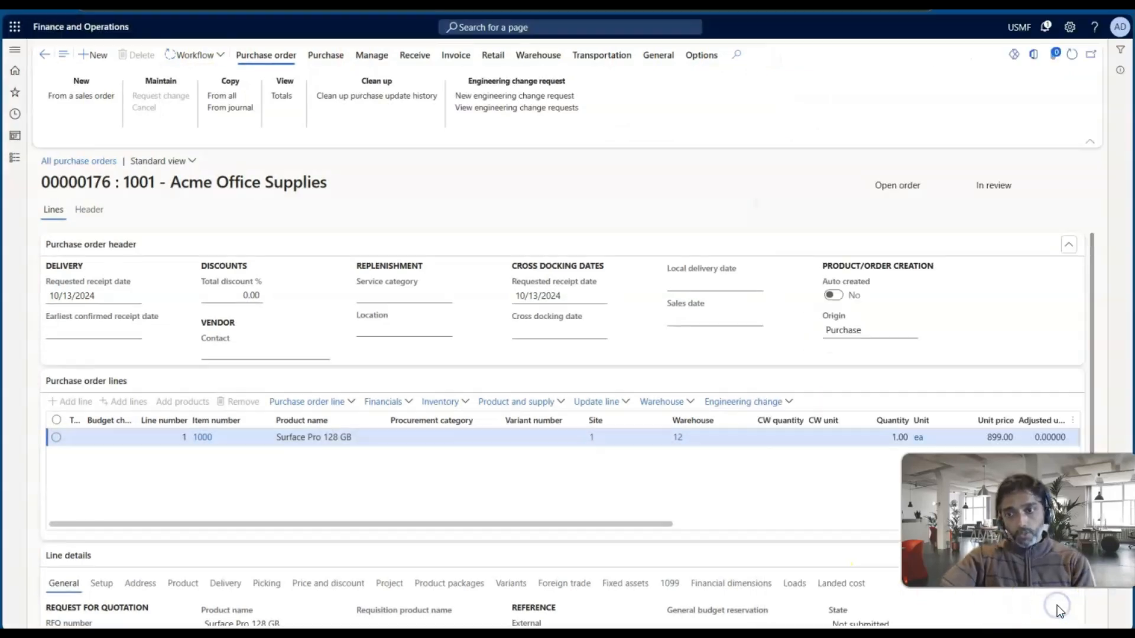
Refresh the purchase order to recheck its approval status, and switch to the slide explaining the re-approval rule.
left_click(1072, 57)
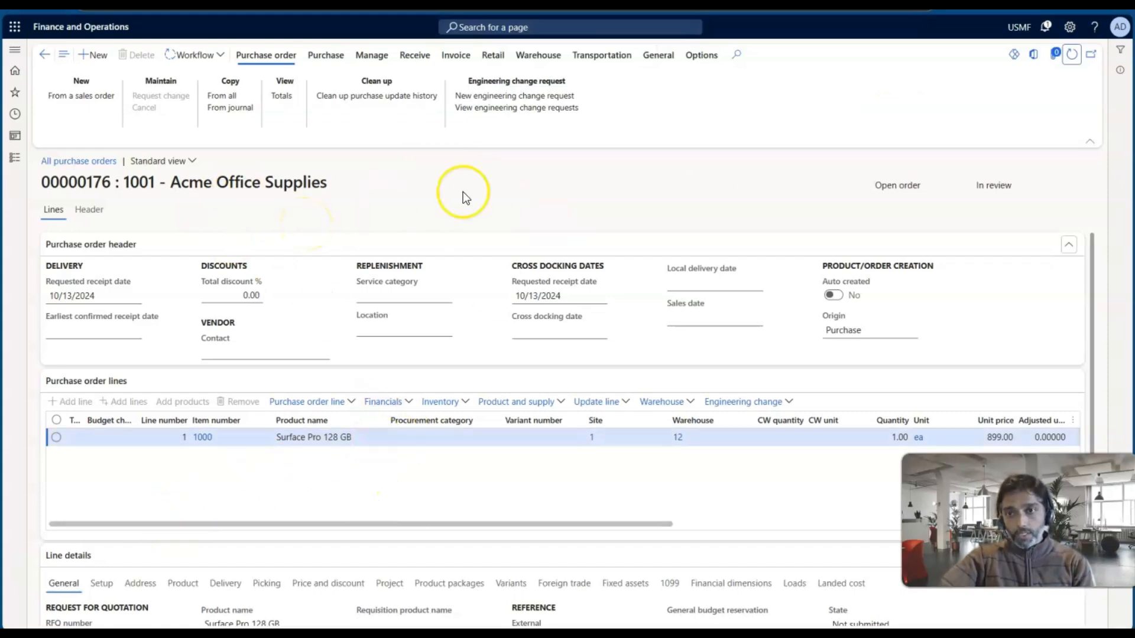
left_click(1075, 59)
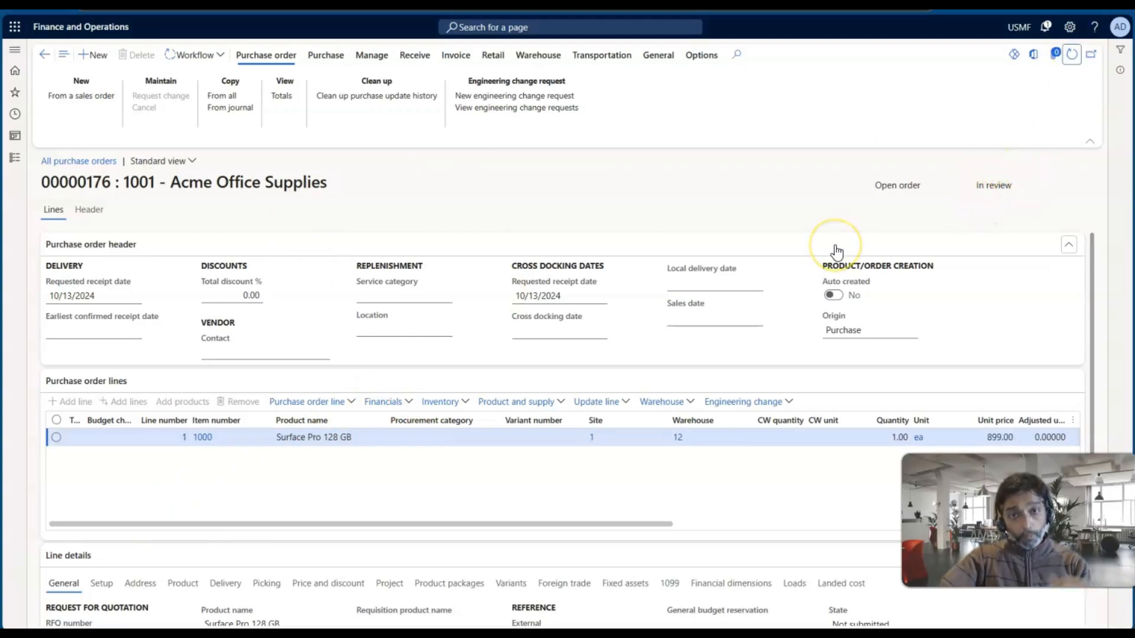
key("alt+Tab")
key("alt+Tab")
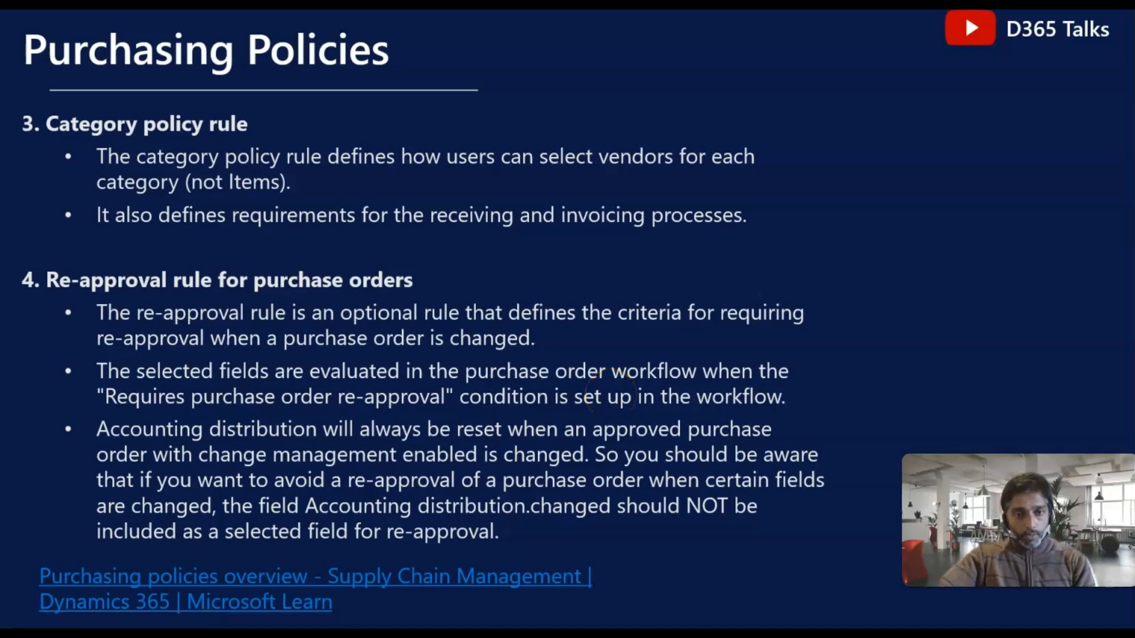
Switch from the slide show to the open Purchase order workflow editor.
key("alt+Tab")
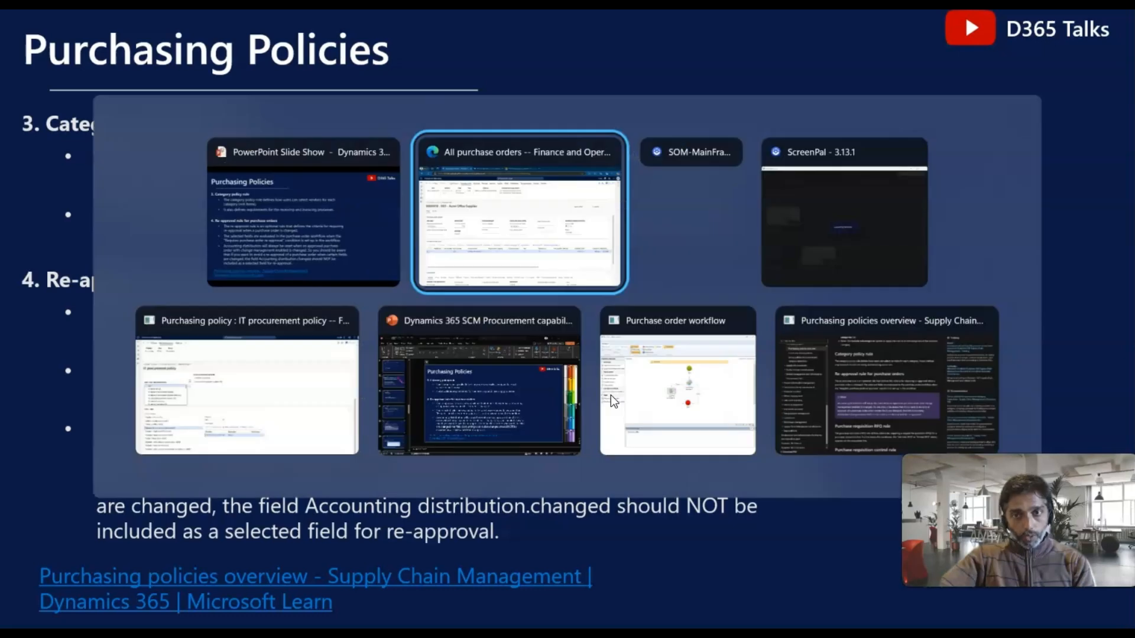
key("Tab")
key("Tab")
key("Tab")
key("Tab")
left_click(613, 402)
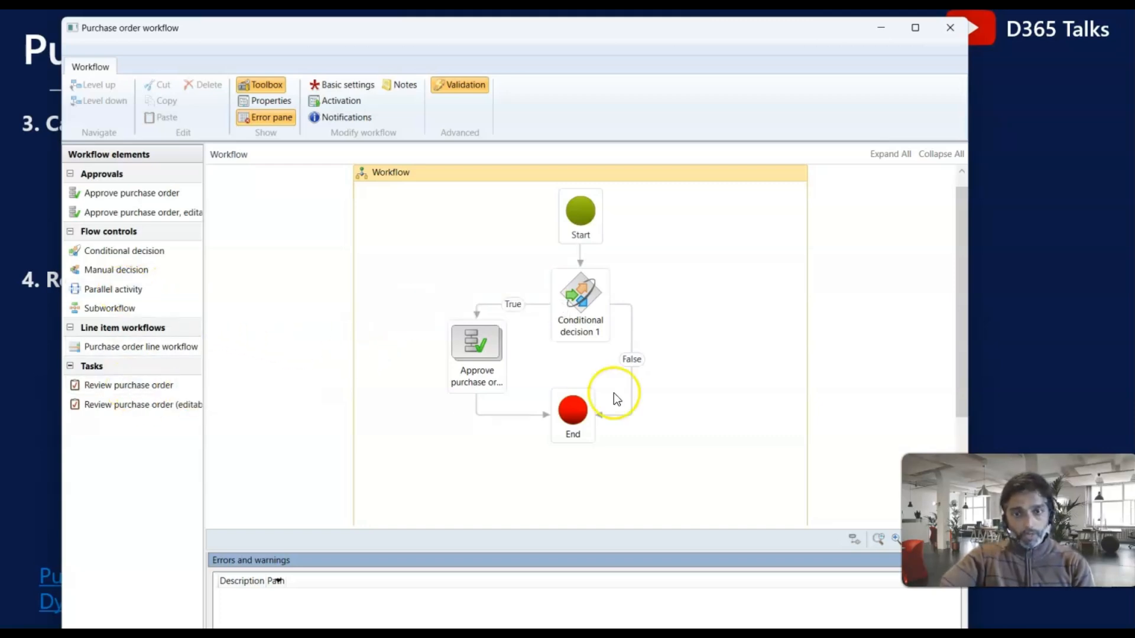
Examine the workflow's approval element and branches from start to end, comparing them with the slide on the re-approval rule.
scroll(492, 356, "down", 3)
scroll(497, 364, "up", 3)
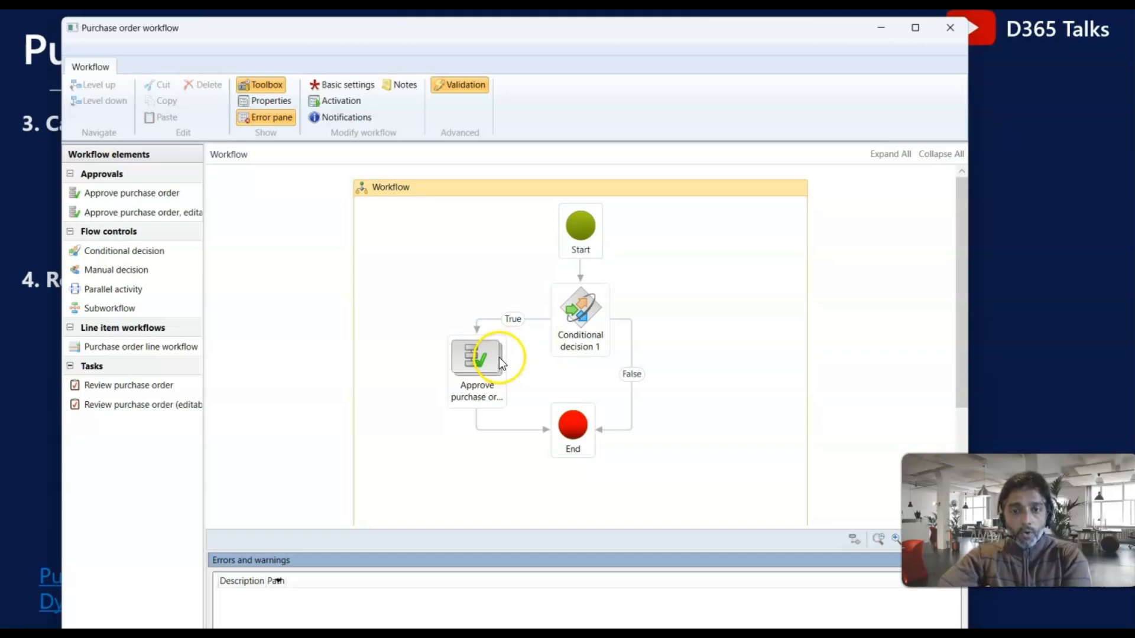
left_click(470, 391)
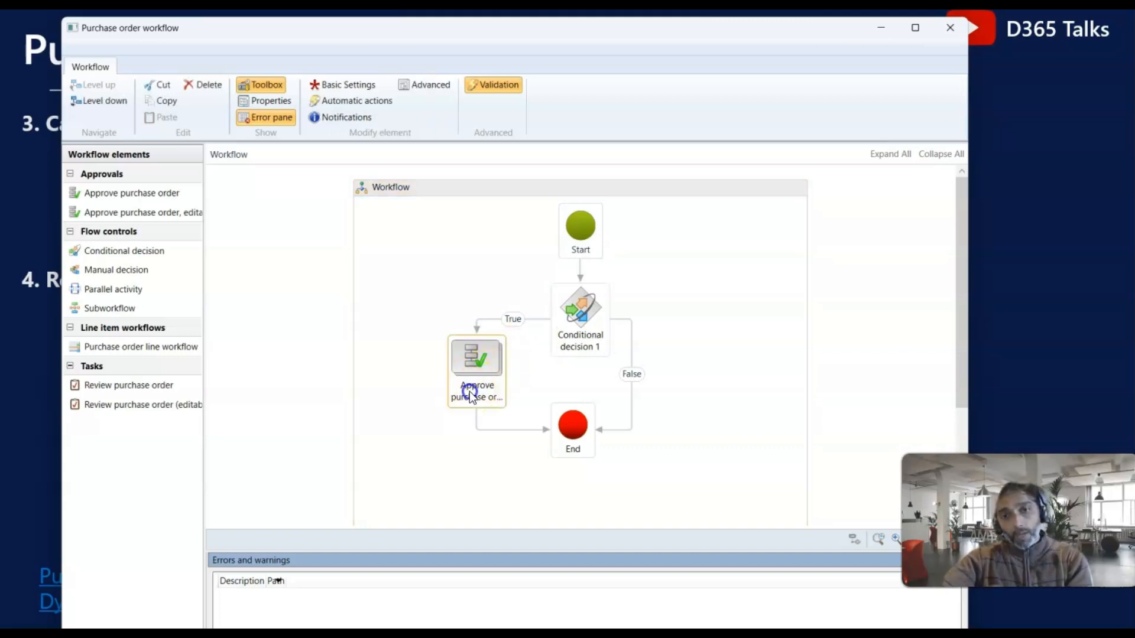
left_click(559, 273)
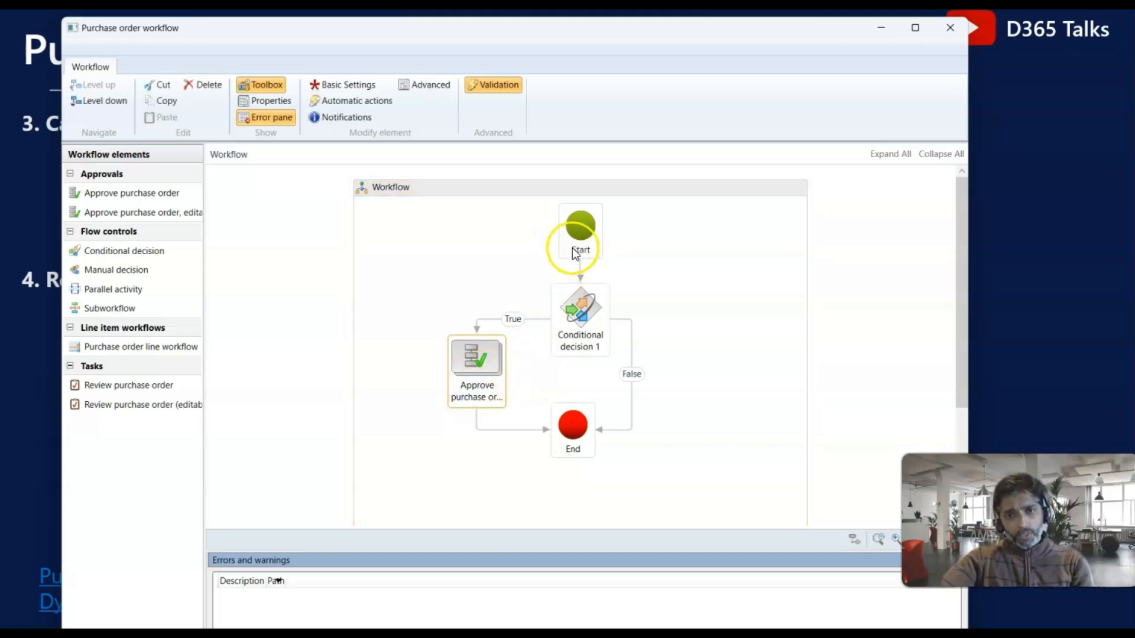
left_click(559, 445)
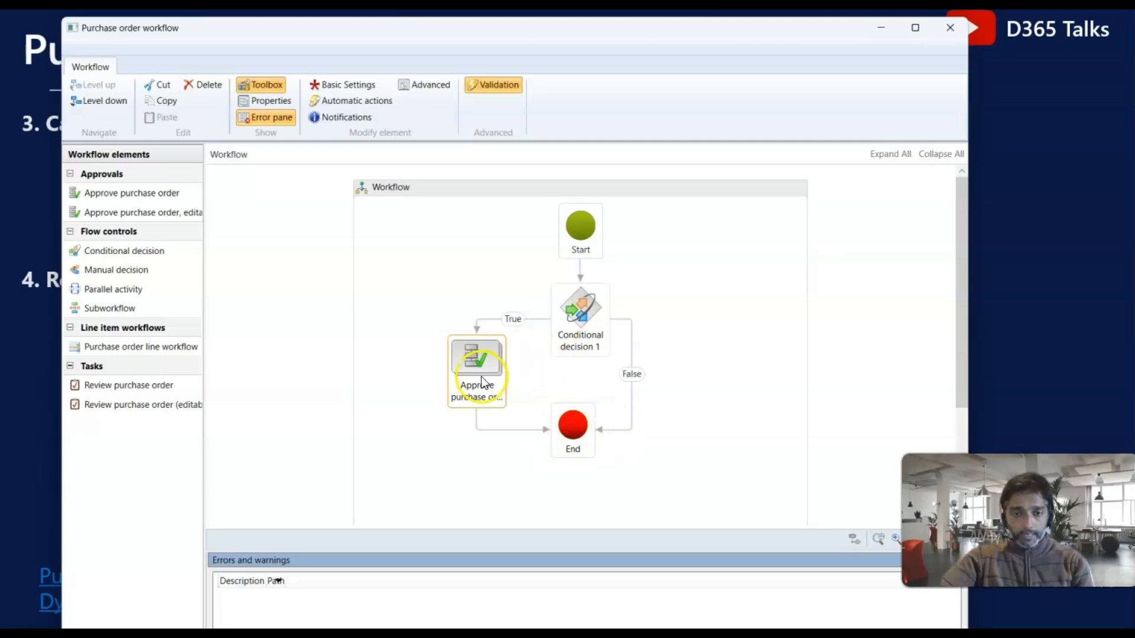
left_click(558, 343)
key("alt+Tab")
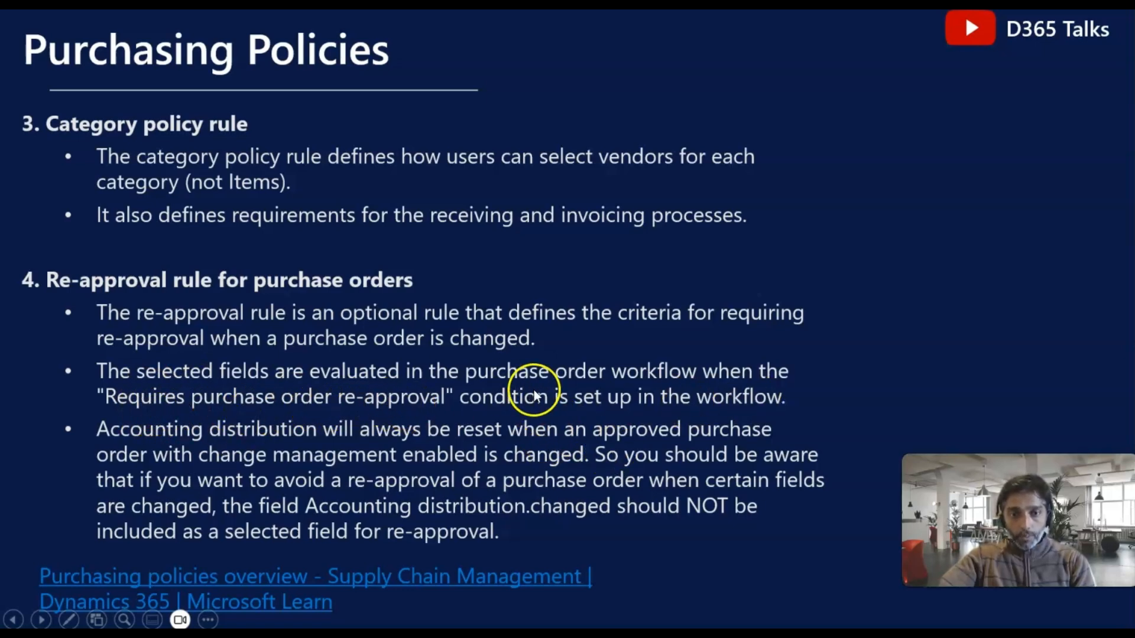
key("alt+Tab")
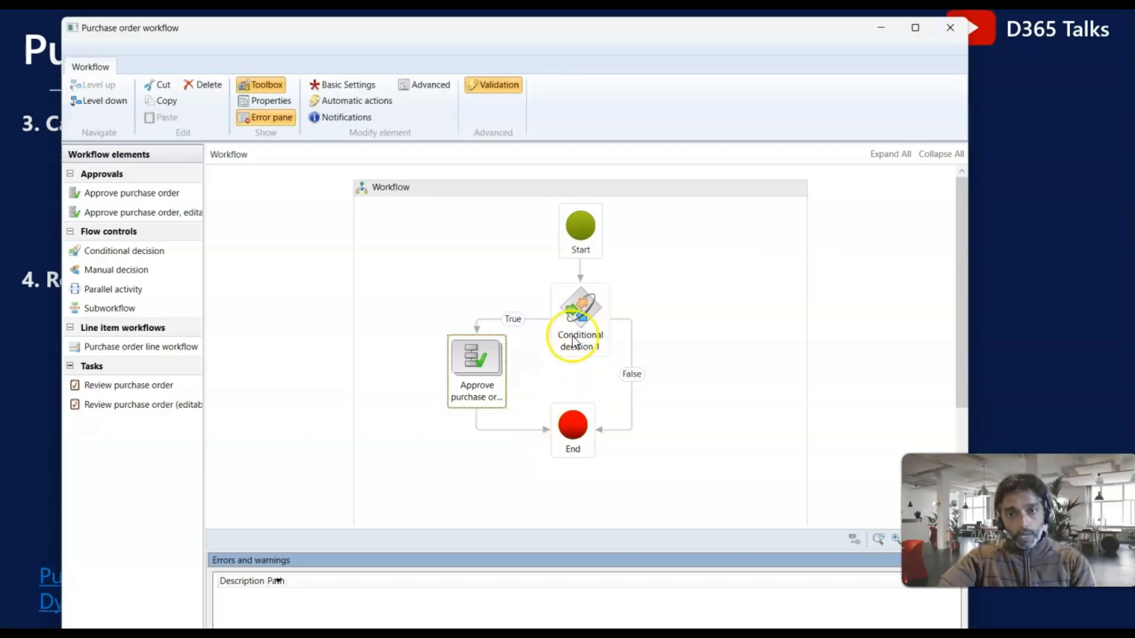
Place another conditional decision above the purchase order approval element, and delete it from the workflow.
left_click(587, 320)
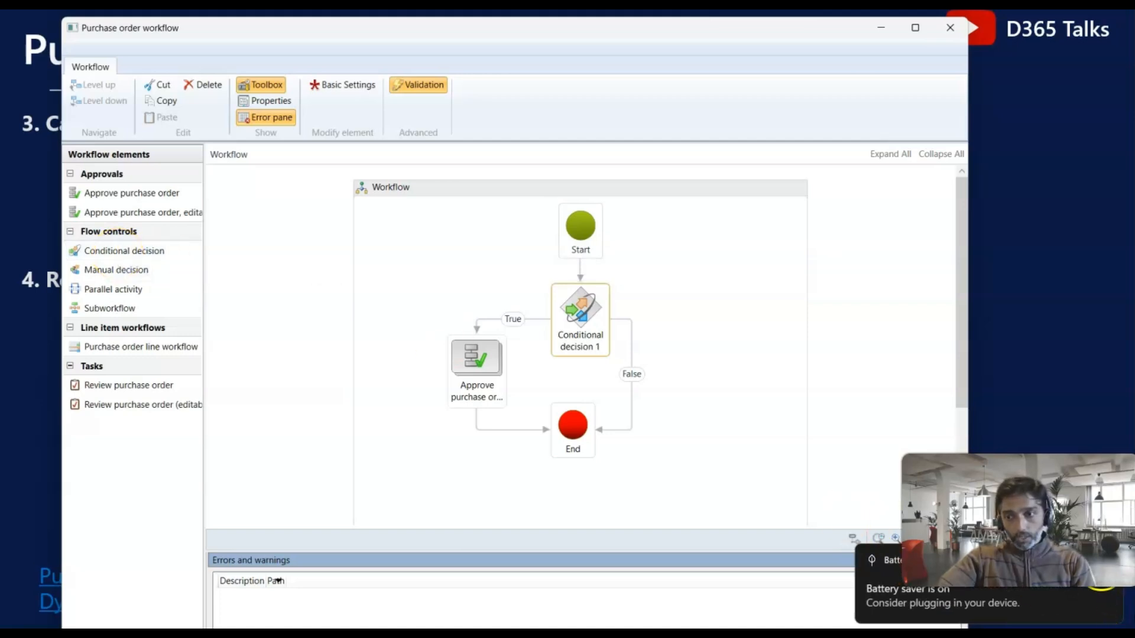
left_click(115, 253)
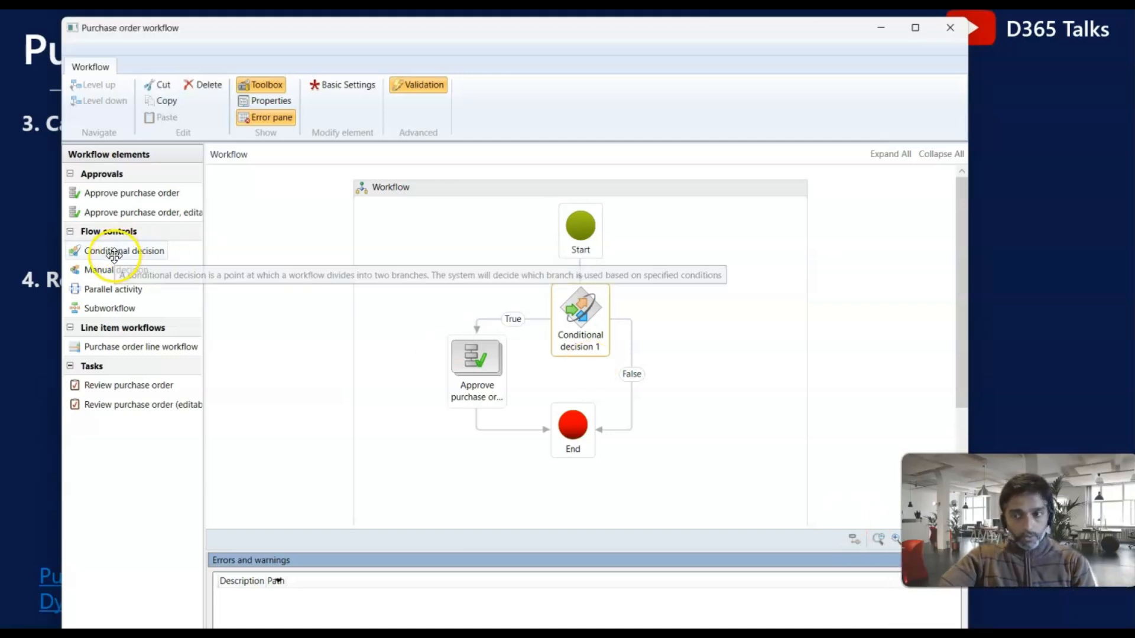
left_click_drag(116, 254, 480, 289)
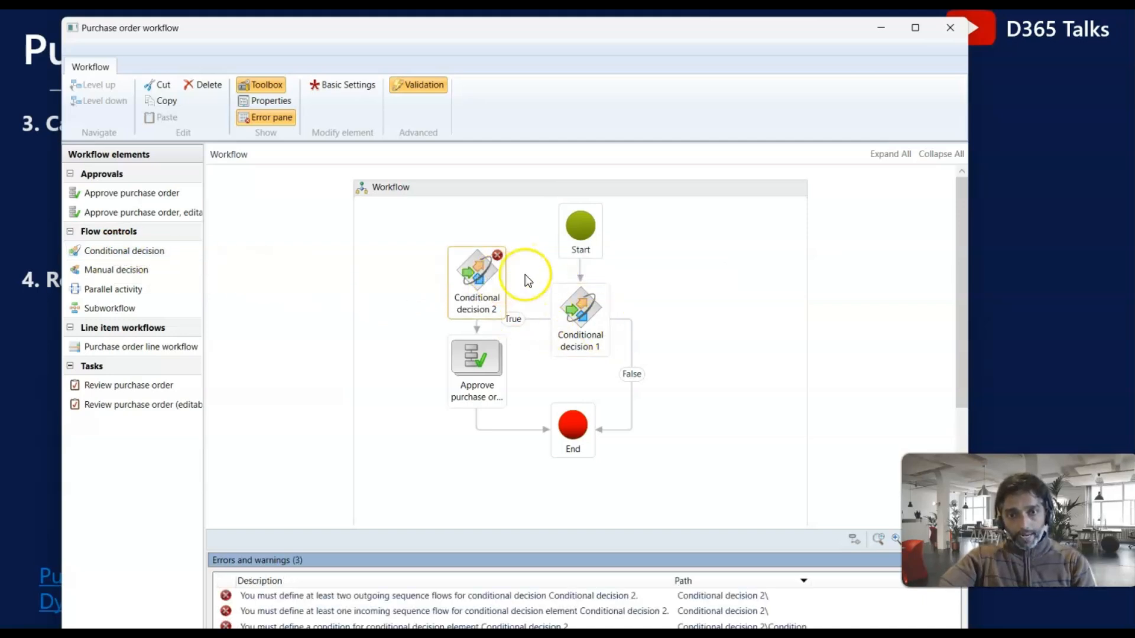
mouse_move(505, 250)
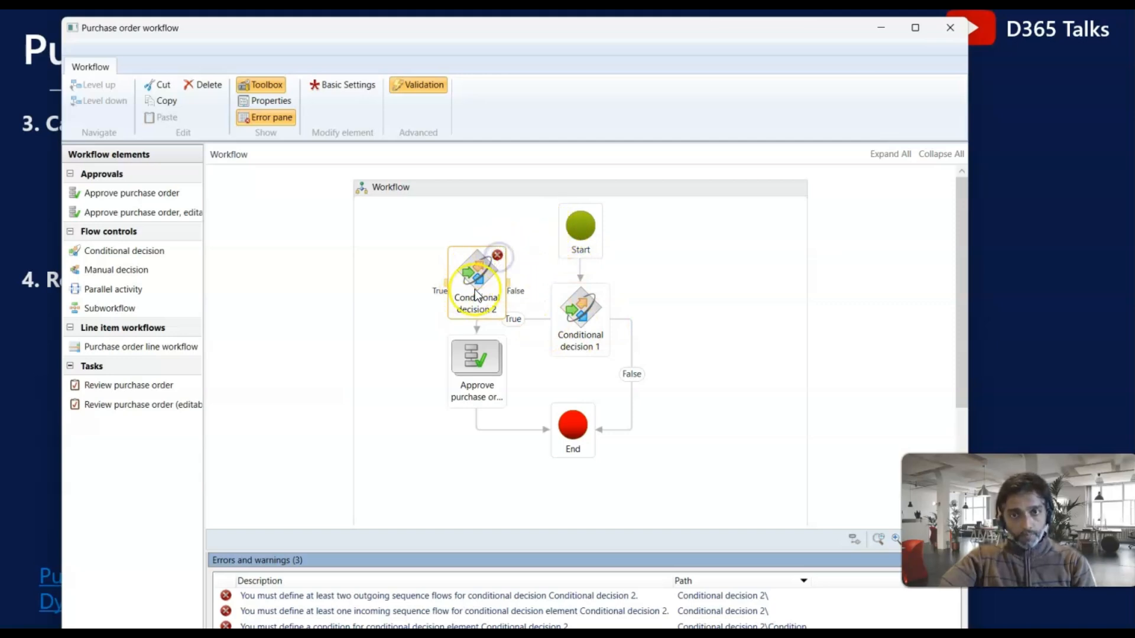
key("Delete")
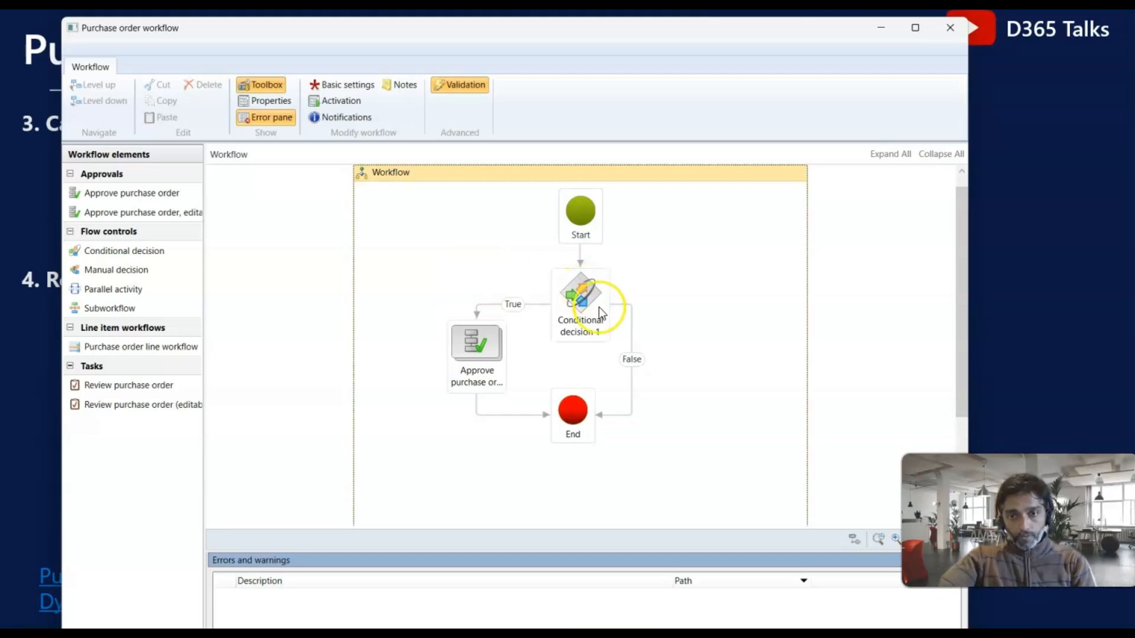
Open the properties of Conditional decision 1 and check the field groups offered for its existing condition.
left_click(576, 335)
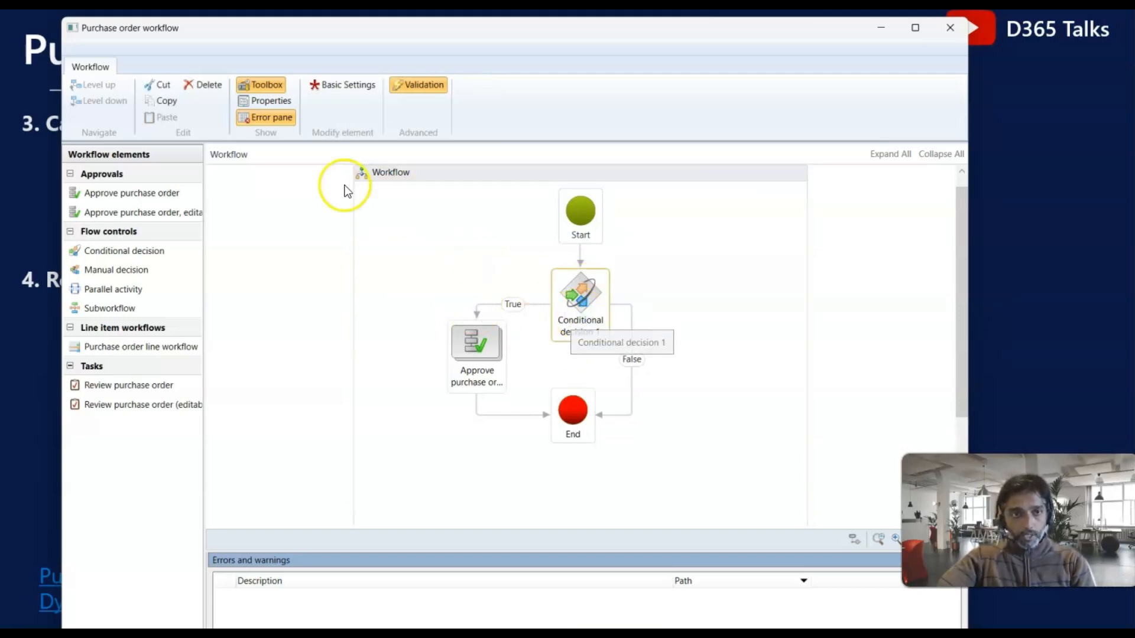
left_click(268, 99)
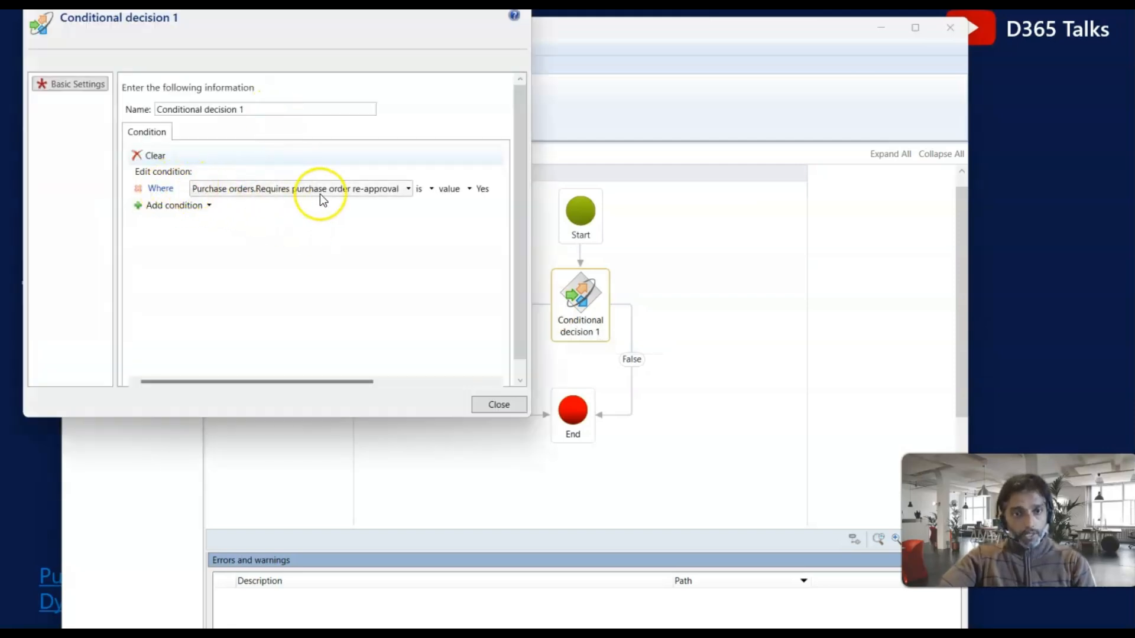
left_click(408, 189)
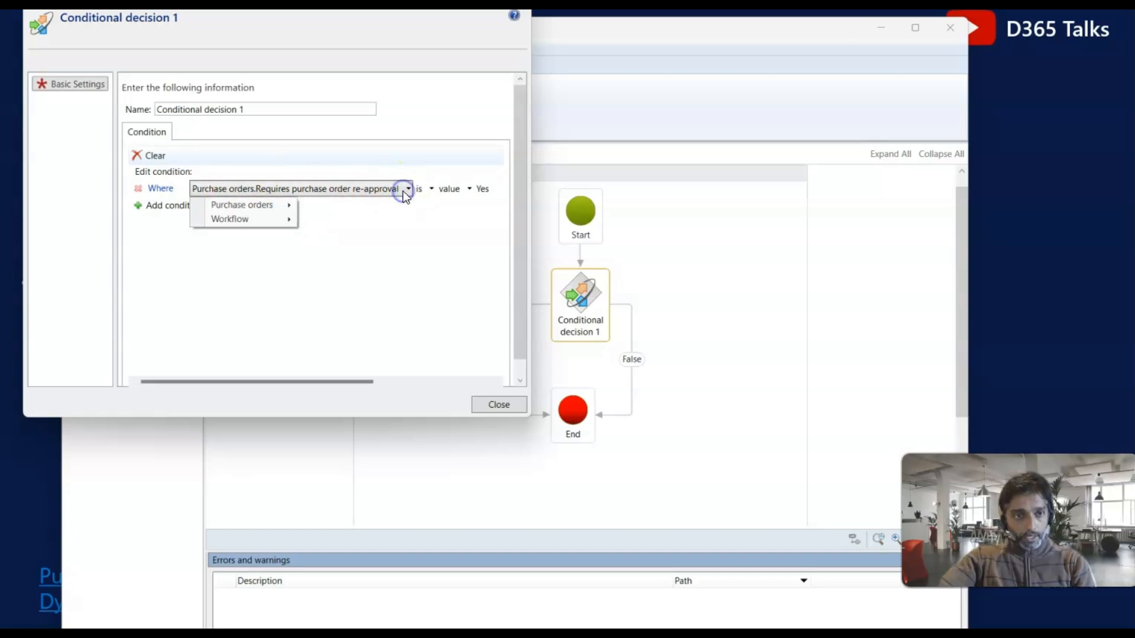
left_click(159, 244)
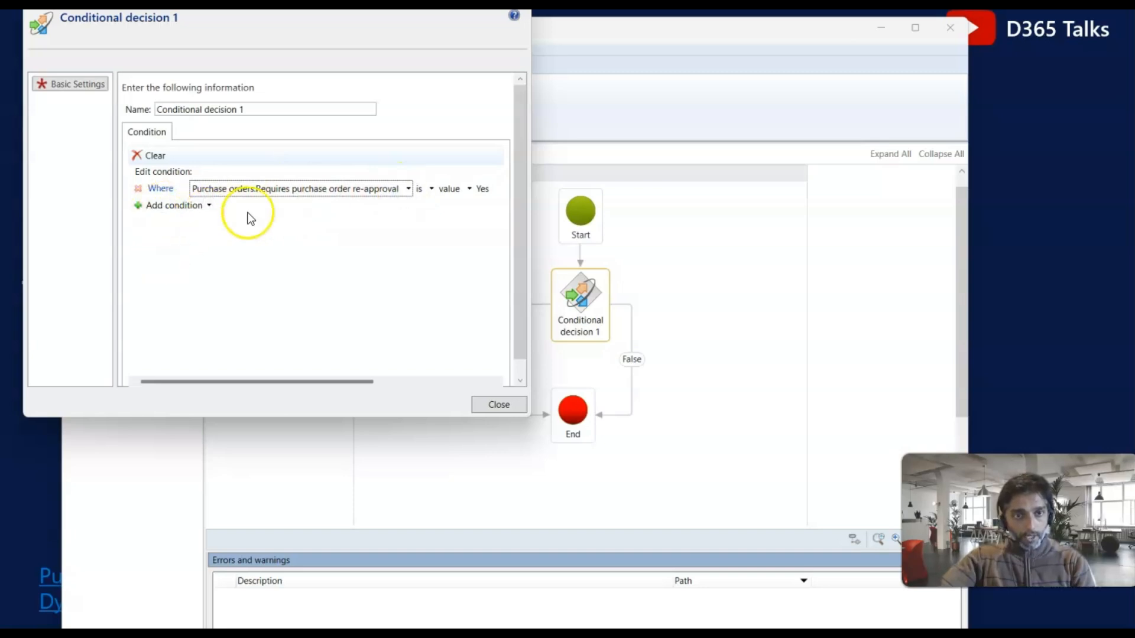
Add a second condition to Conditional decision 1 and browse the purchase order fields available for it.
left_click(208, 207)
left_click(217, 219)
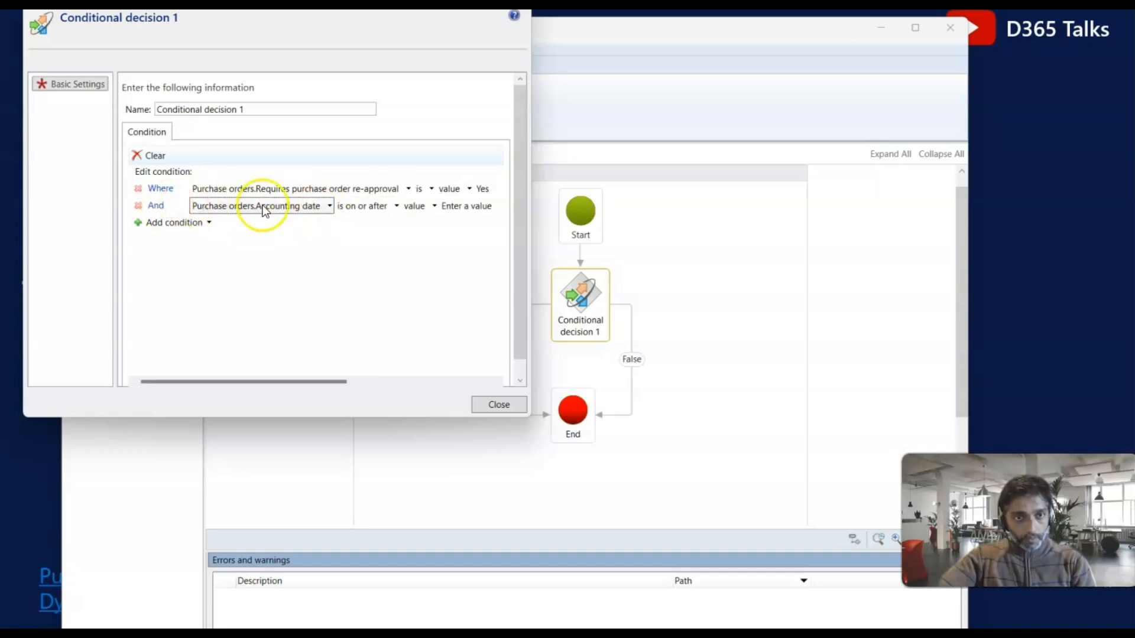
left_click(330, 206)
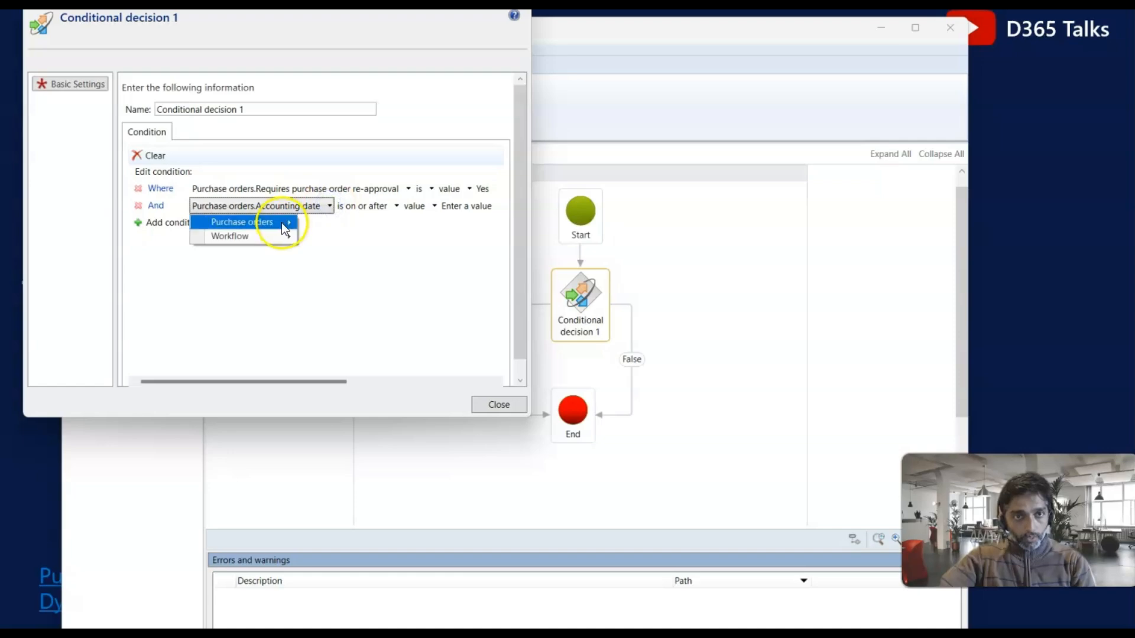
mouse_move(270, 229)
scroll(401, 271, "down", 9)
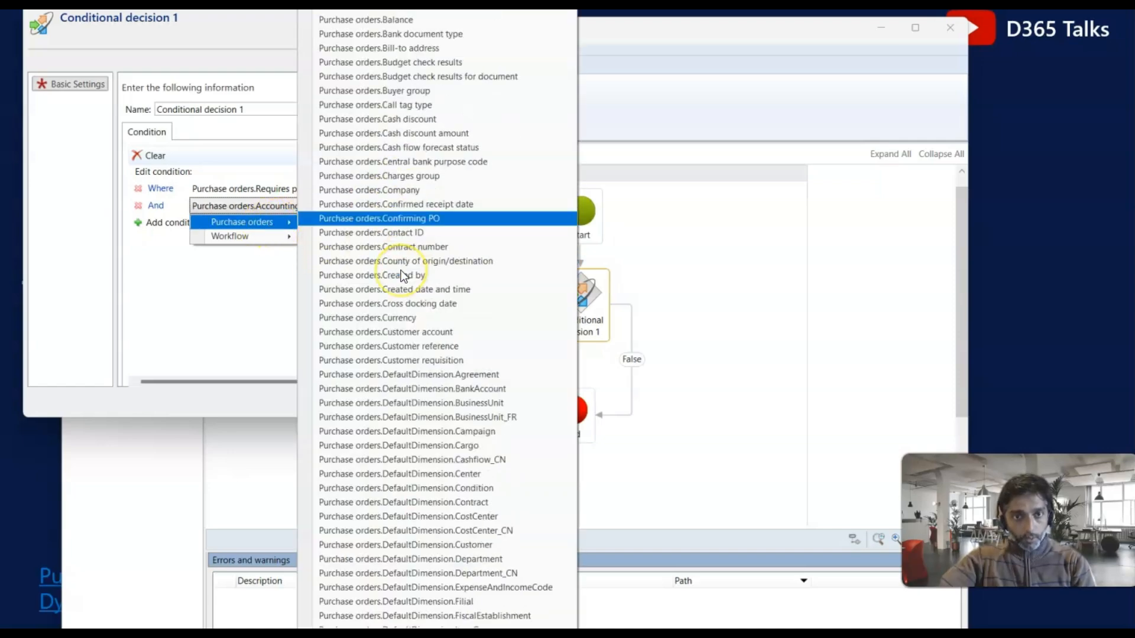
scroll(401, 273, "down", 20)
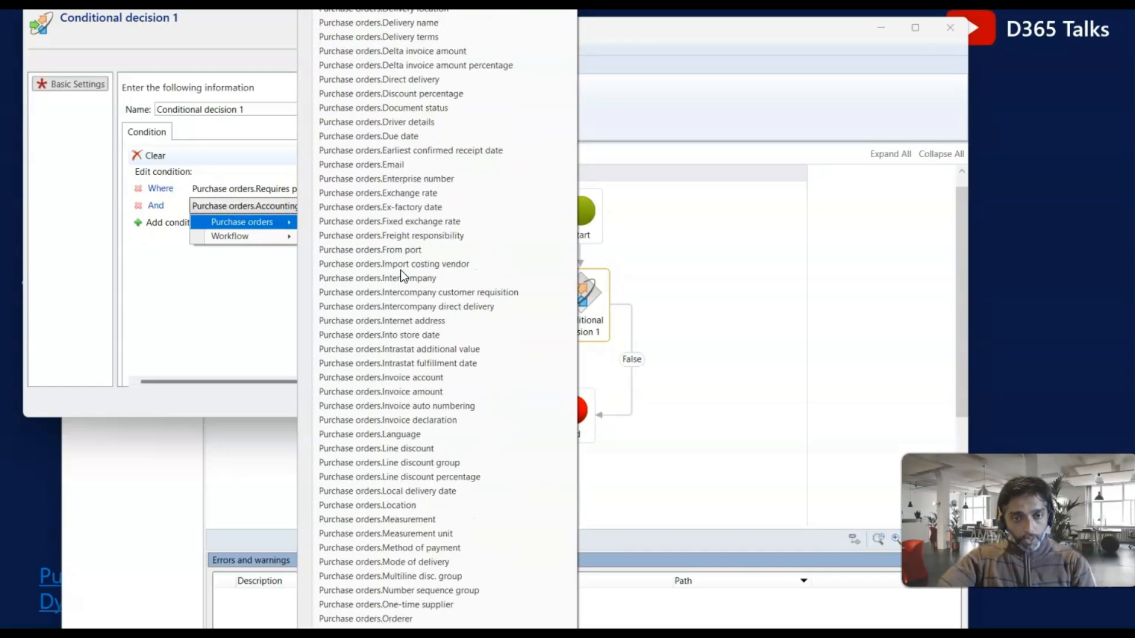
scroll(400, 272, "down", 5)
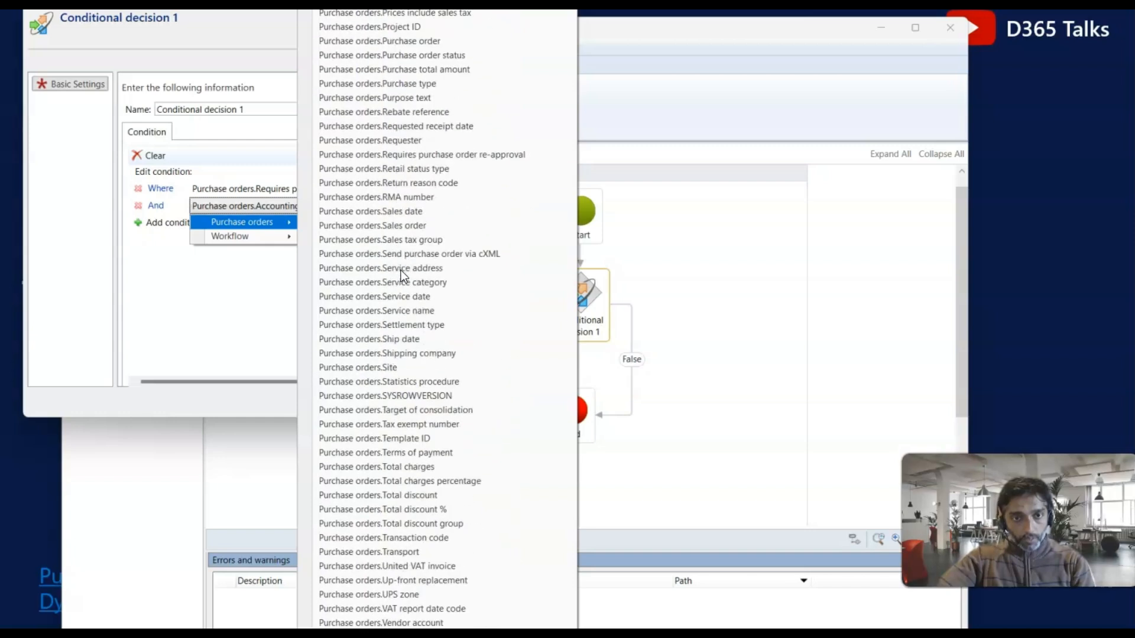
left_click(395, 168)
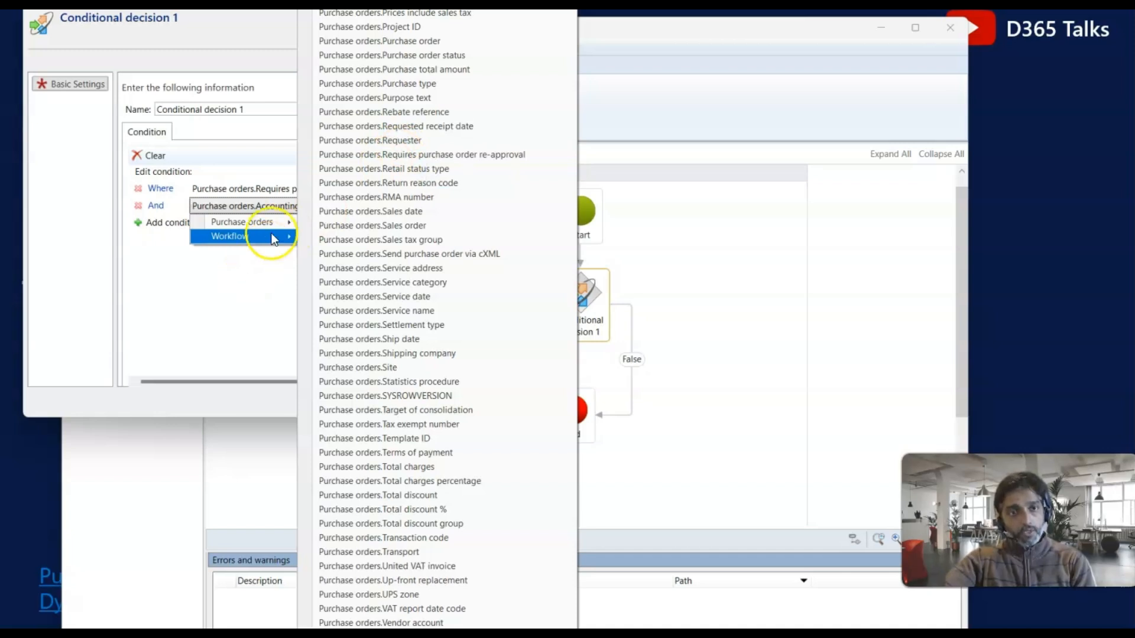
left_click(246, 286)
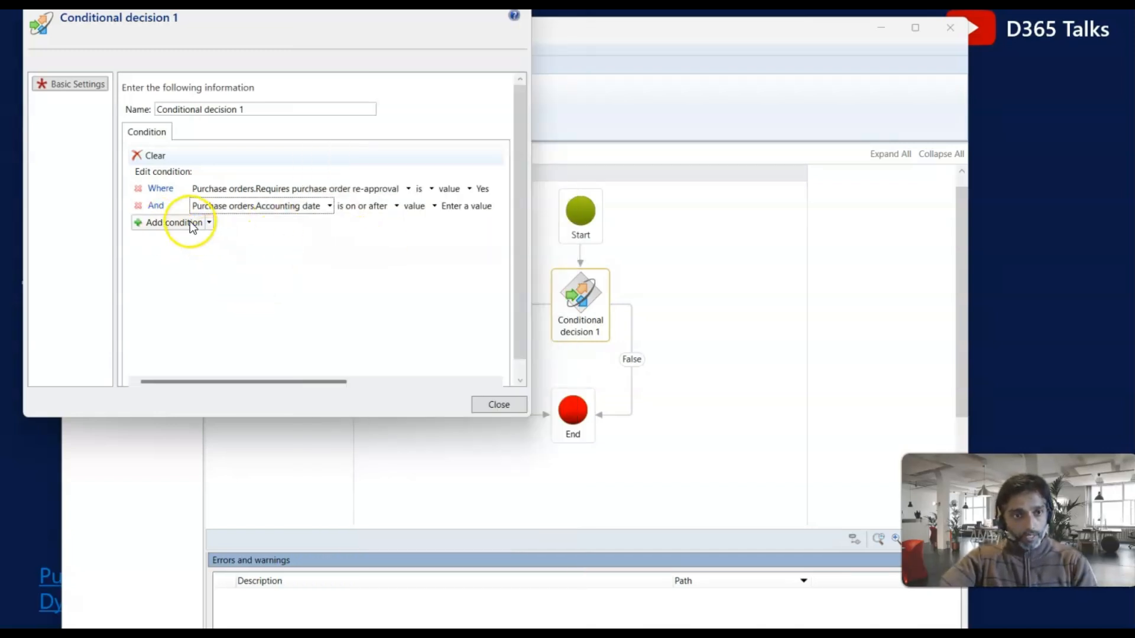
left_click(195, 203)
left_click(181, 203)
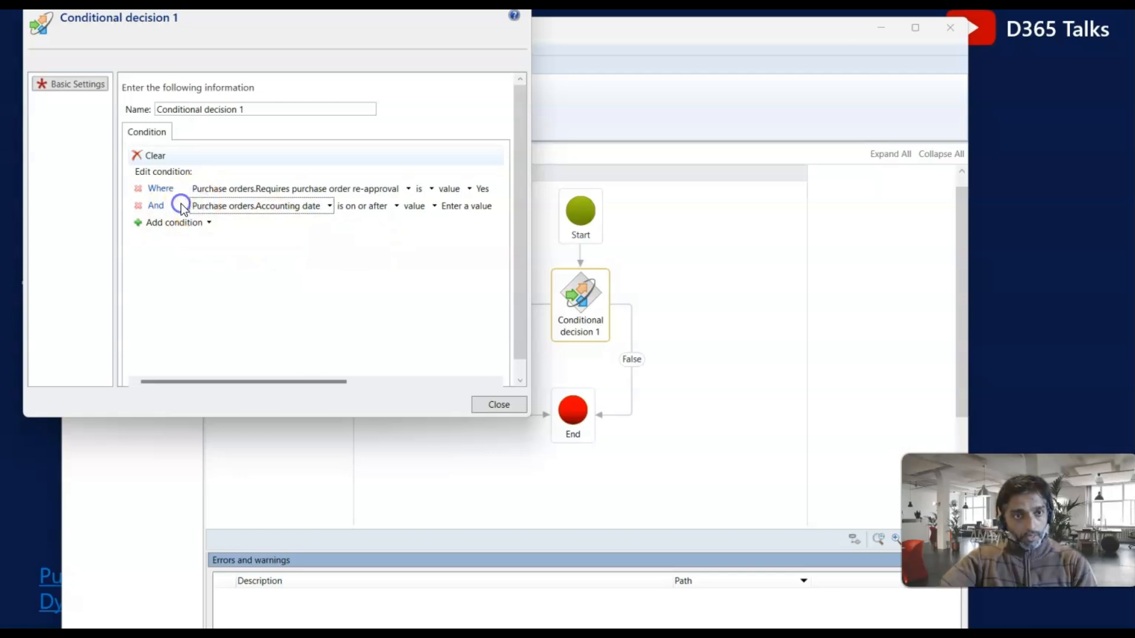
Clear all conditions of Conditional decision 1 and add a single one based on Purchase orders.Requires purchase order re-approval.
left_click(161, 158)
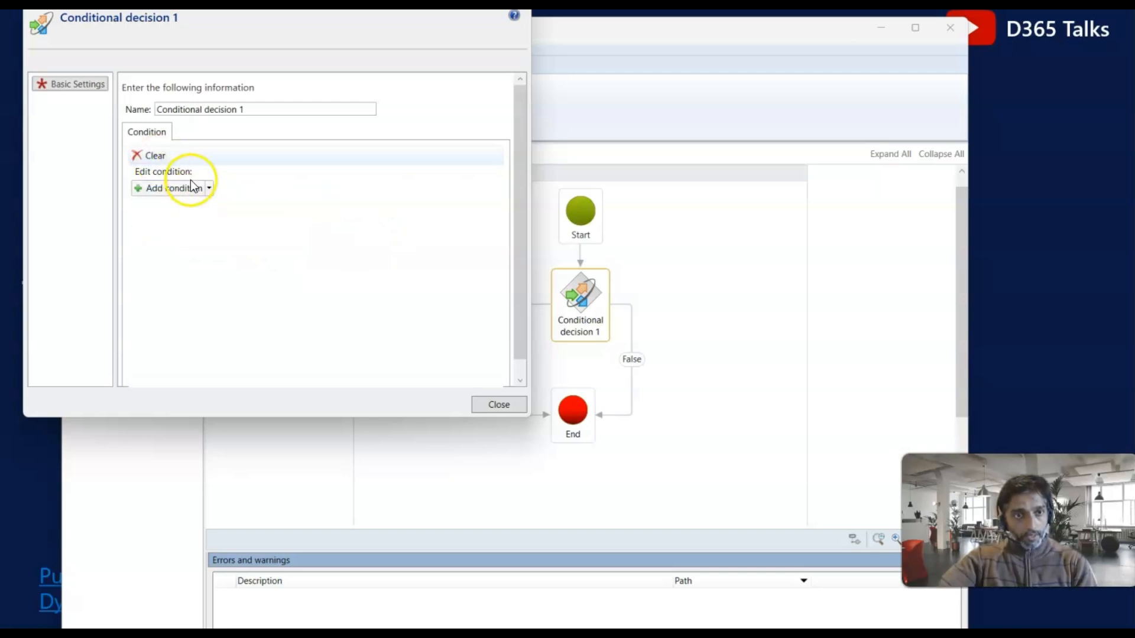
left_click(201, 190)
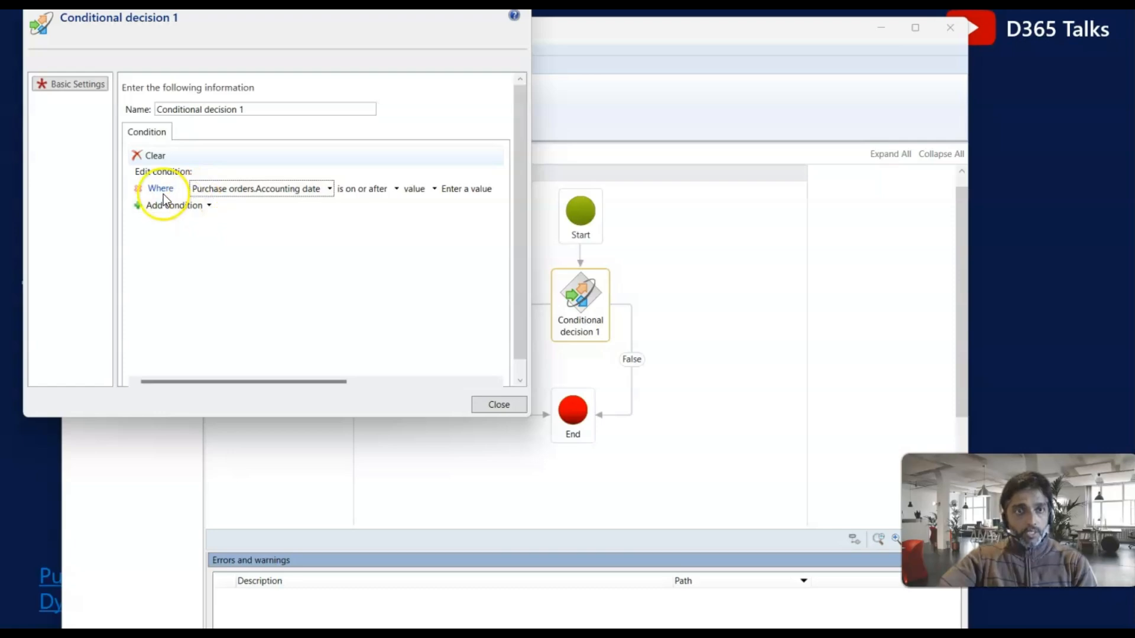
left_click(328, 189)
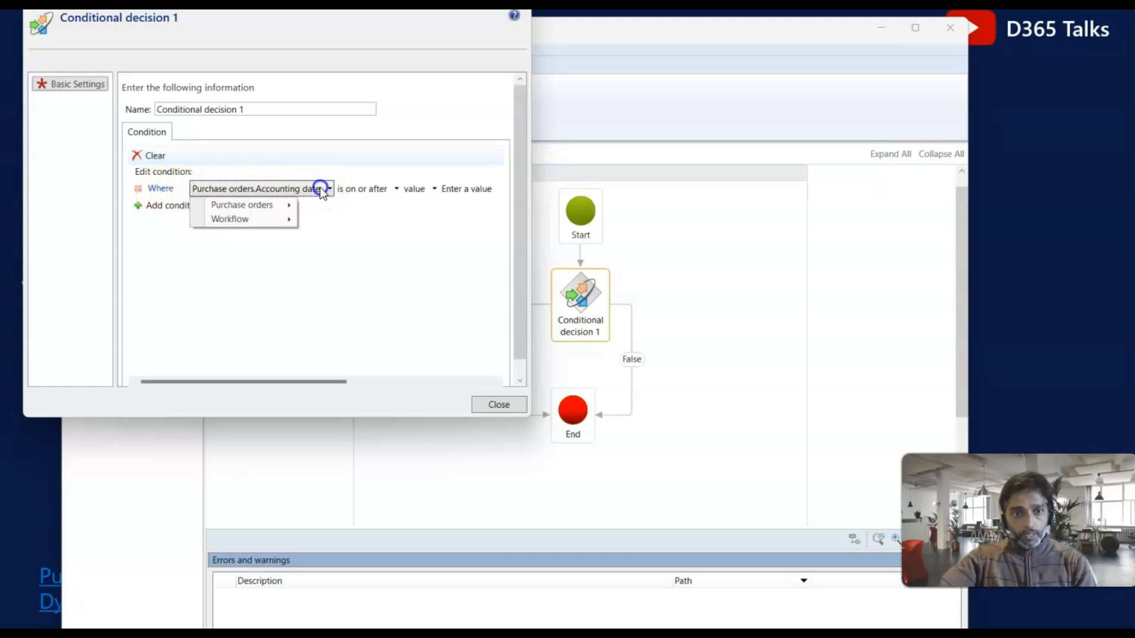
mouse_move(271, 208)
scroll(417, 302, "down", 20)
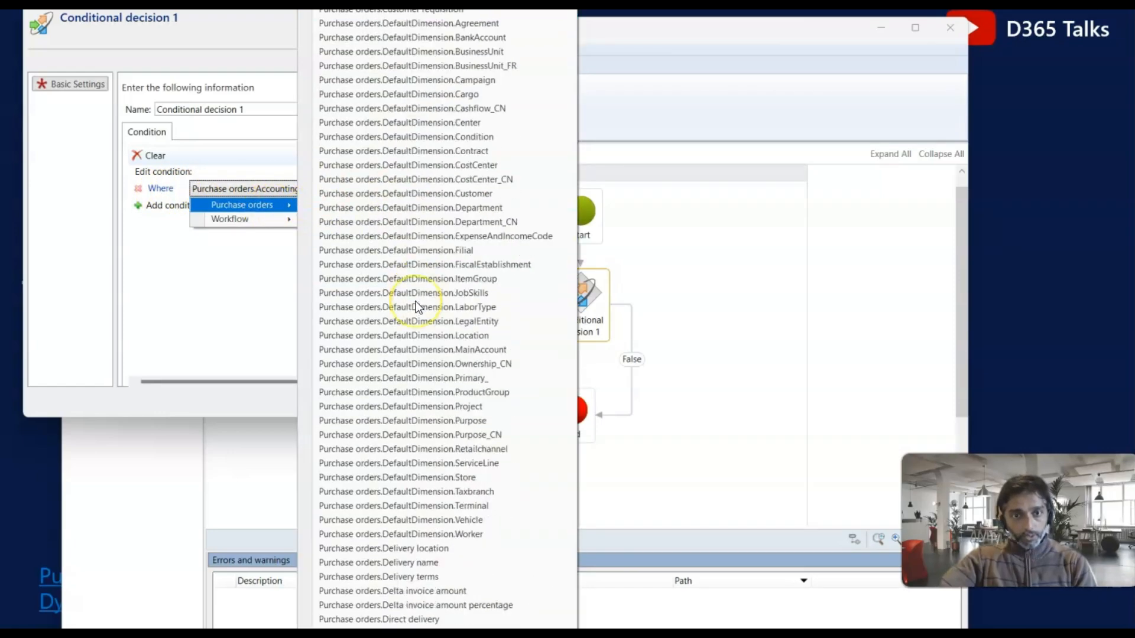
scroll(416, 304, "down", 13)
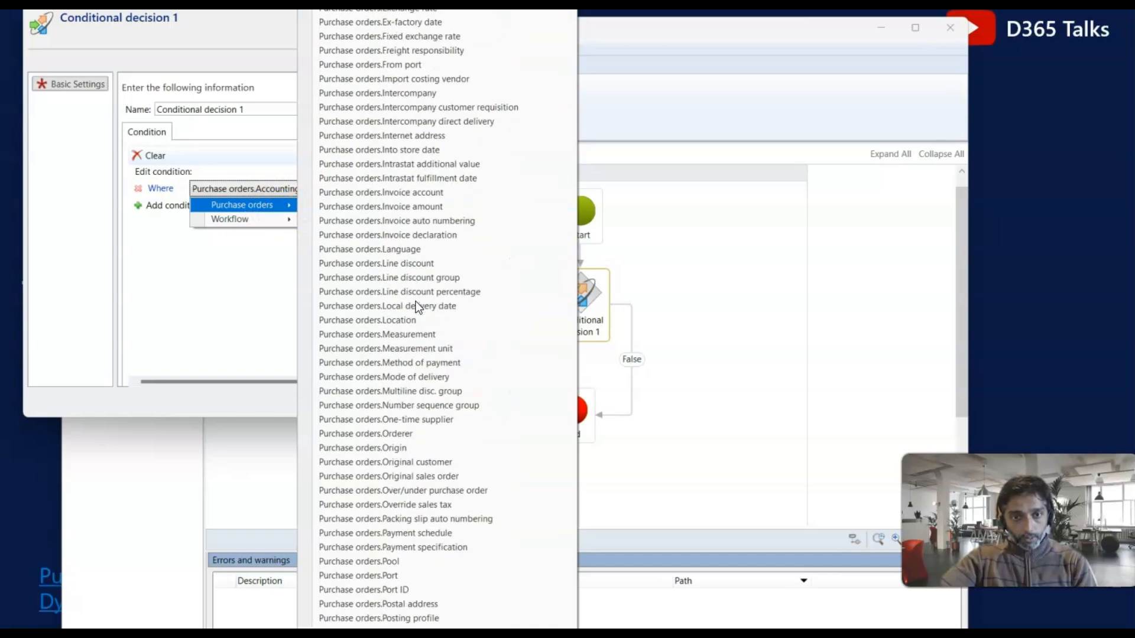
scroll(417, 307, "down", 13)
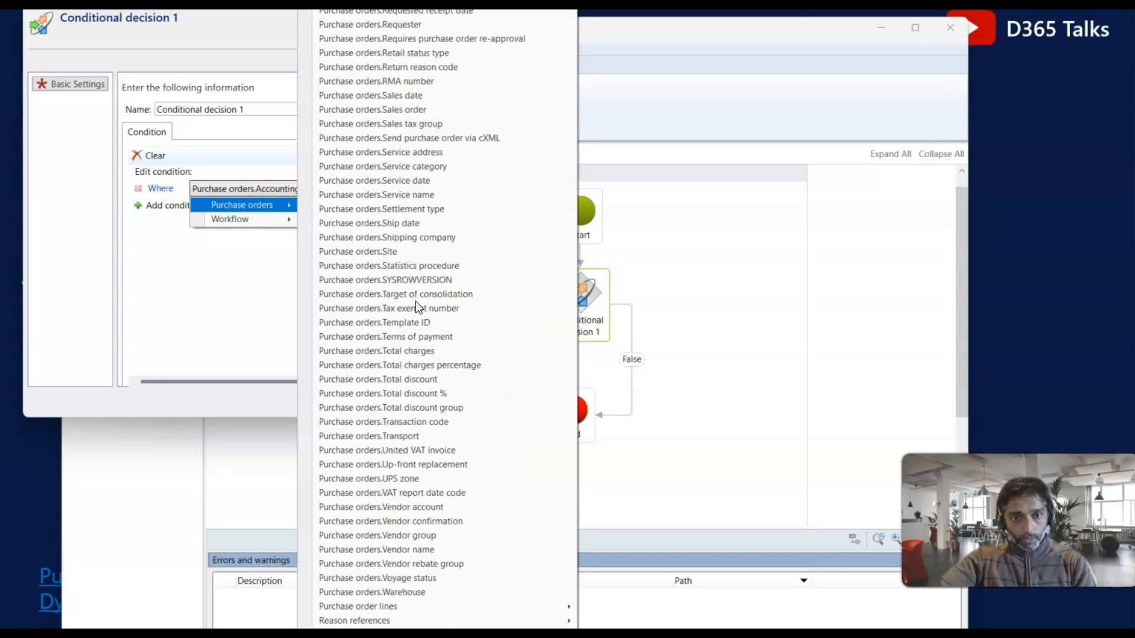
left_click(407, 42)
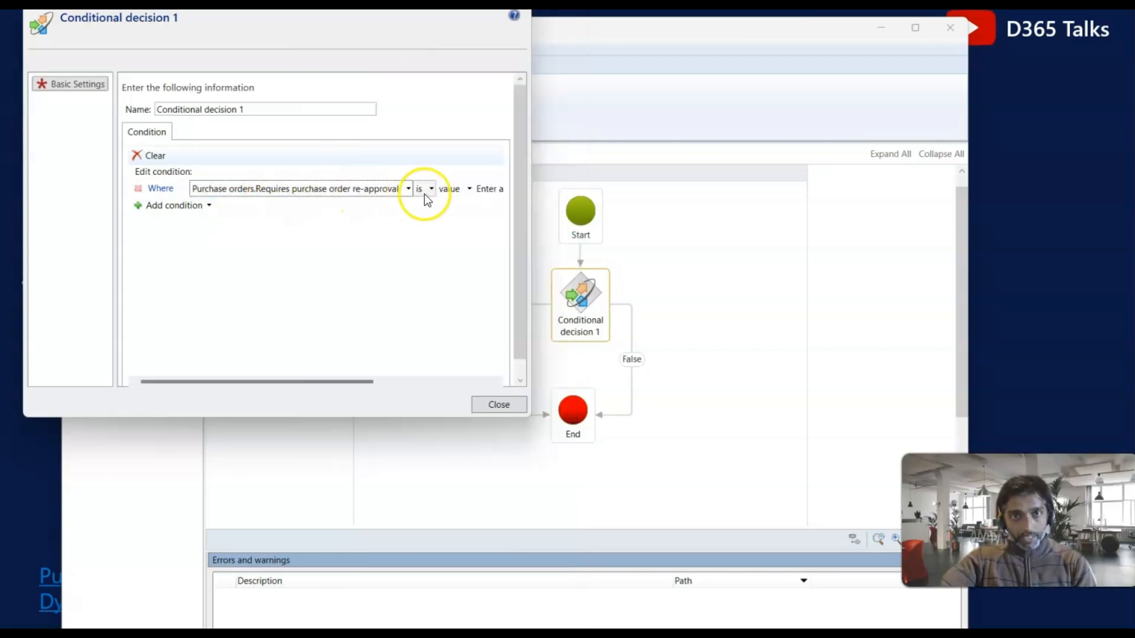
Set the re-approval condition's value to Yes and close the properties of Conditional decision 1.
left_click(450, 190)
left_click(452, 189)
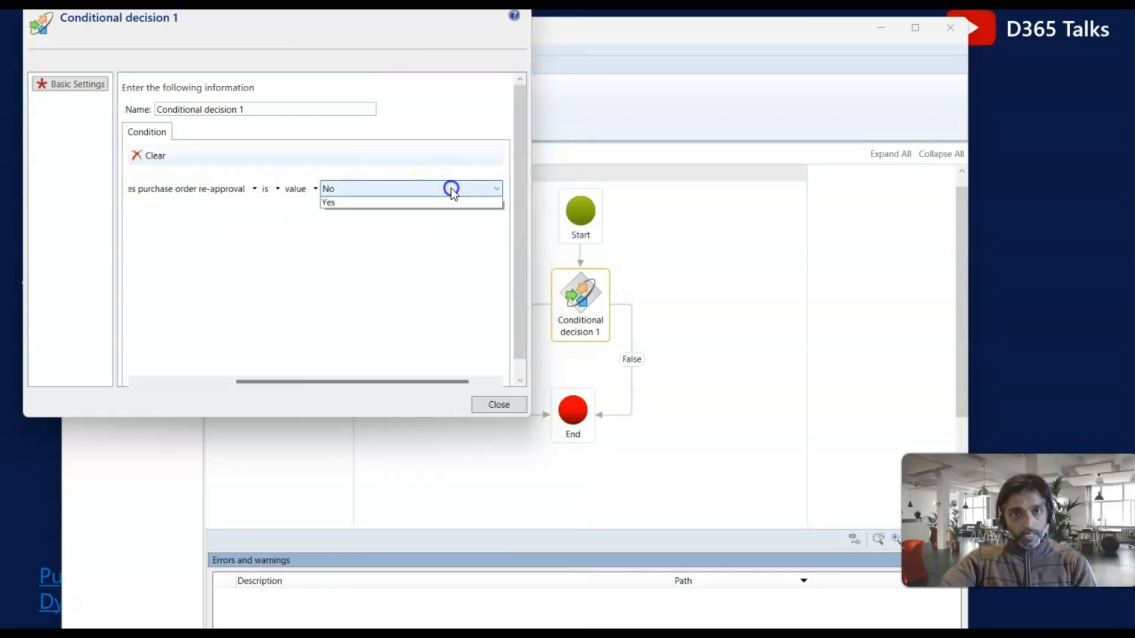
left_click(356, 214)
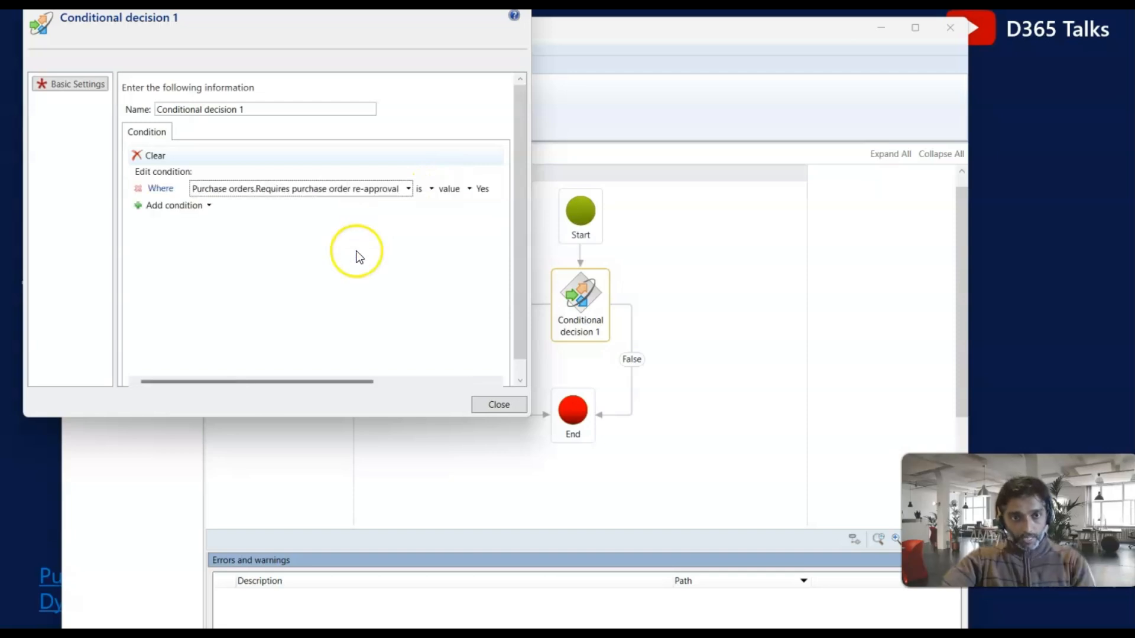
left_click(504, 403)
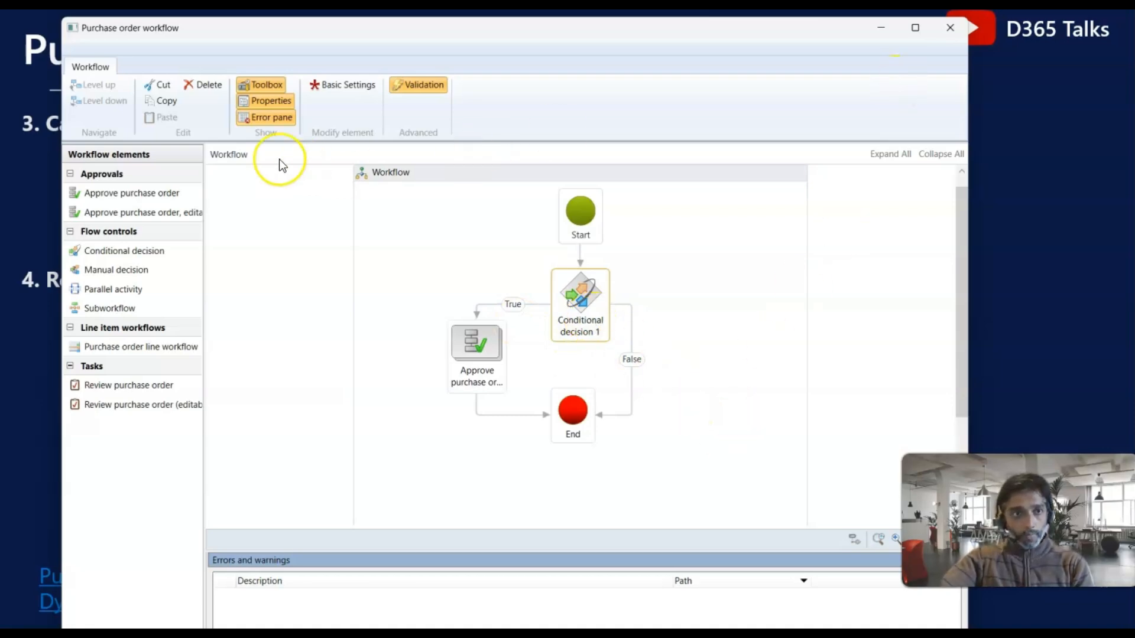
Close the purchase order workflow and switch to Finance and Operations to refresh the Acme Office Supplies purchase order.
left_click(948, 28)
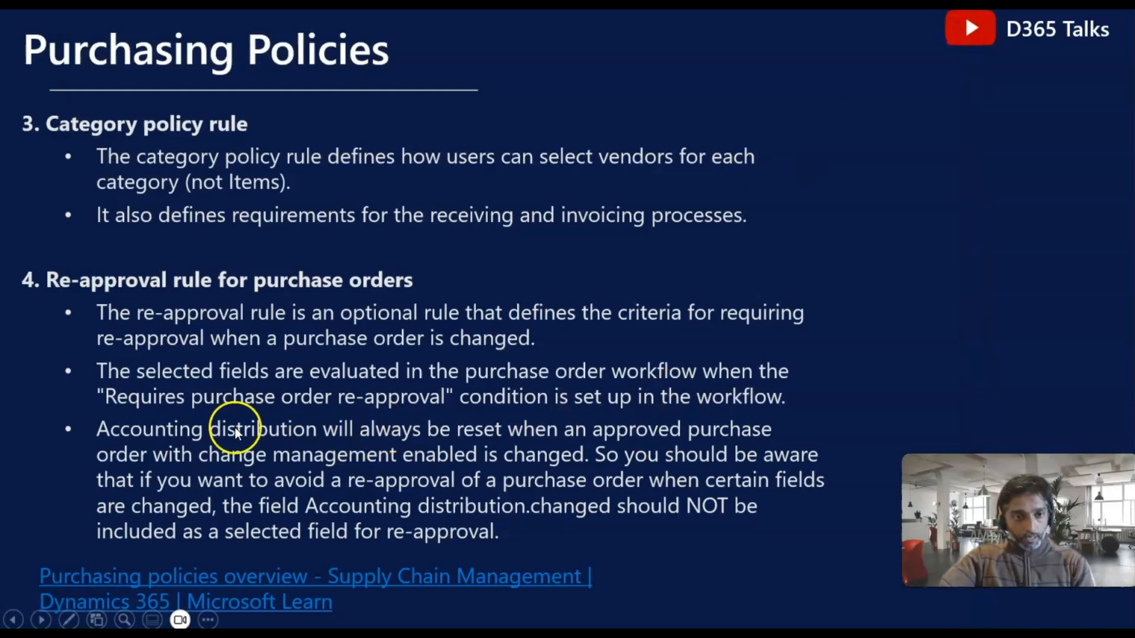
key("alt+Tab")
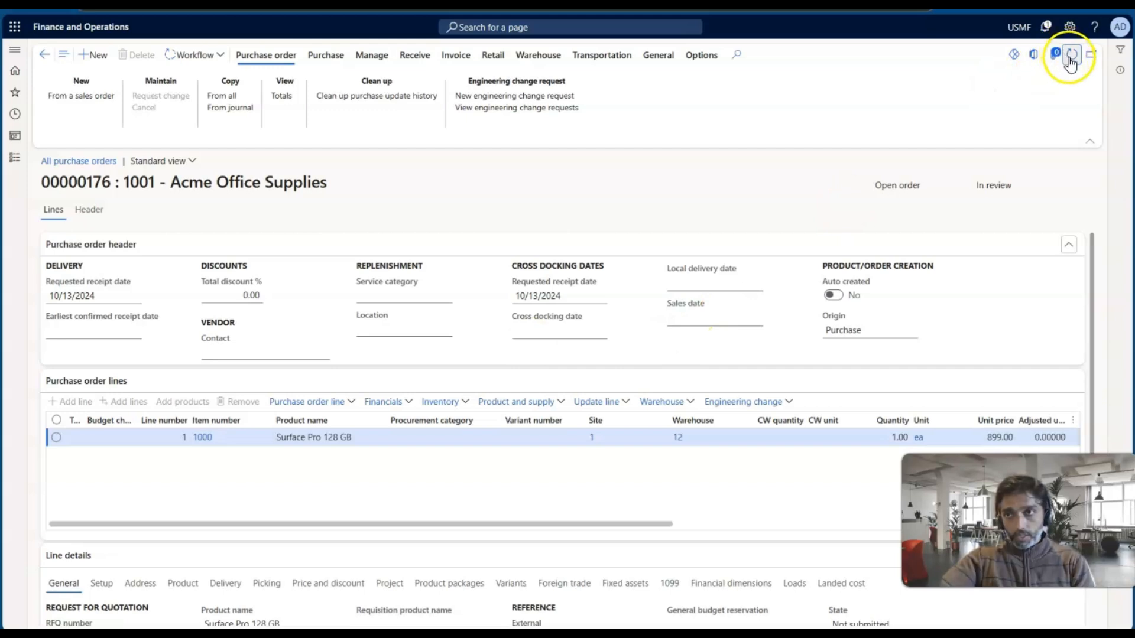
left_click(1069, 57)
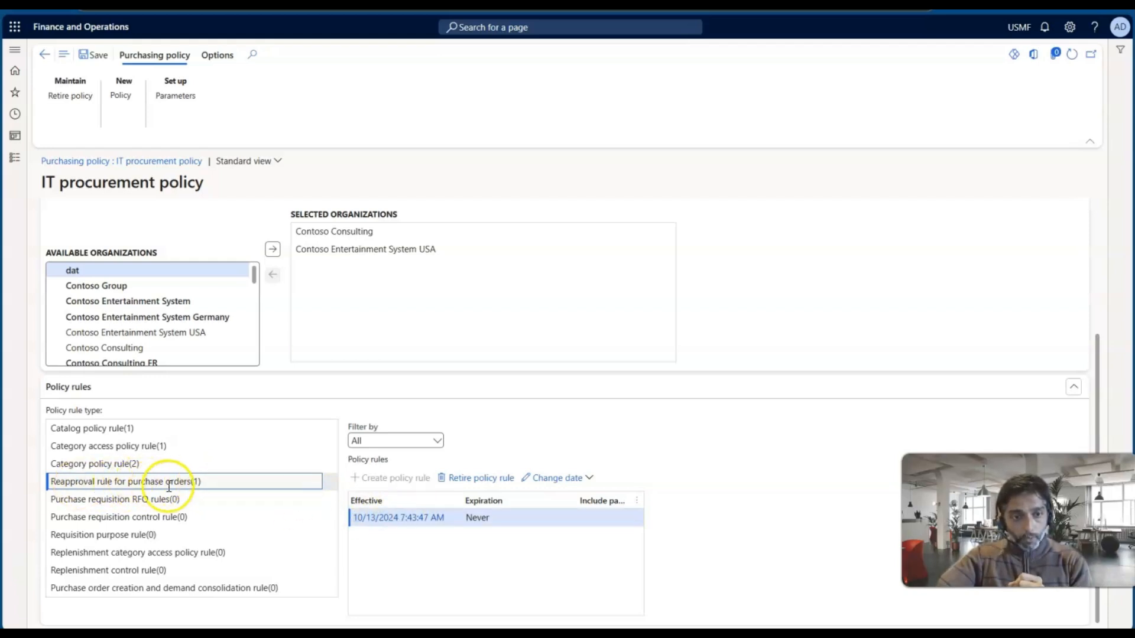
Open the reapproval rule for purchase orders in the IT procurement policy and compare its fields in List view and Tree view.
left_click(377, 522)
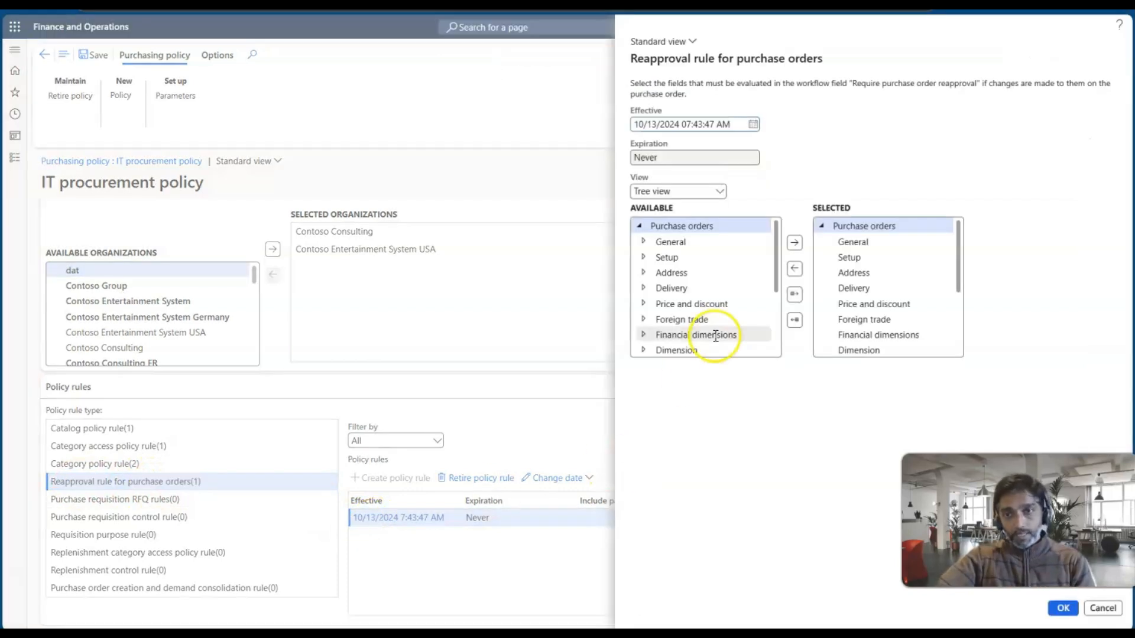
scroll(693, 302, "down", 1)
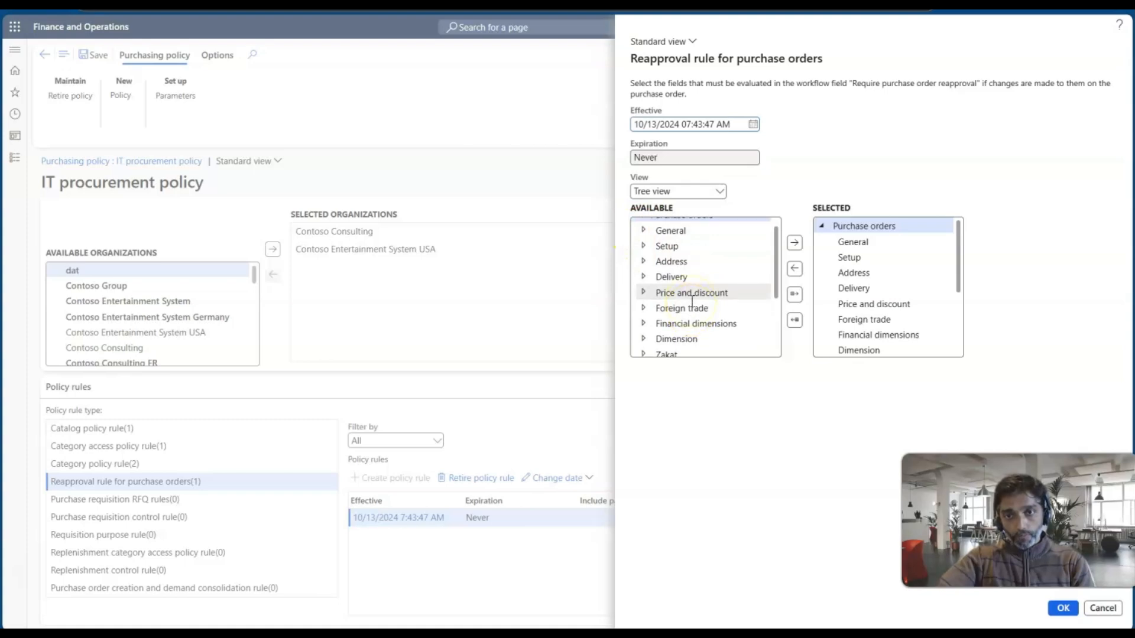
scroll(649, 244, "up", 1)
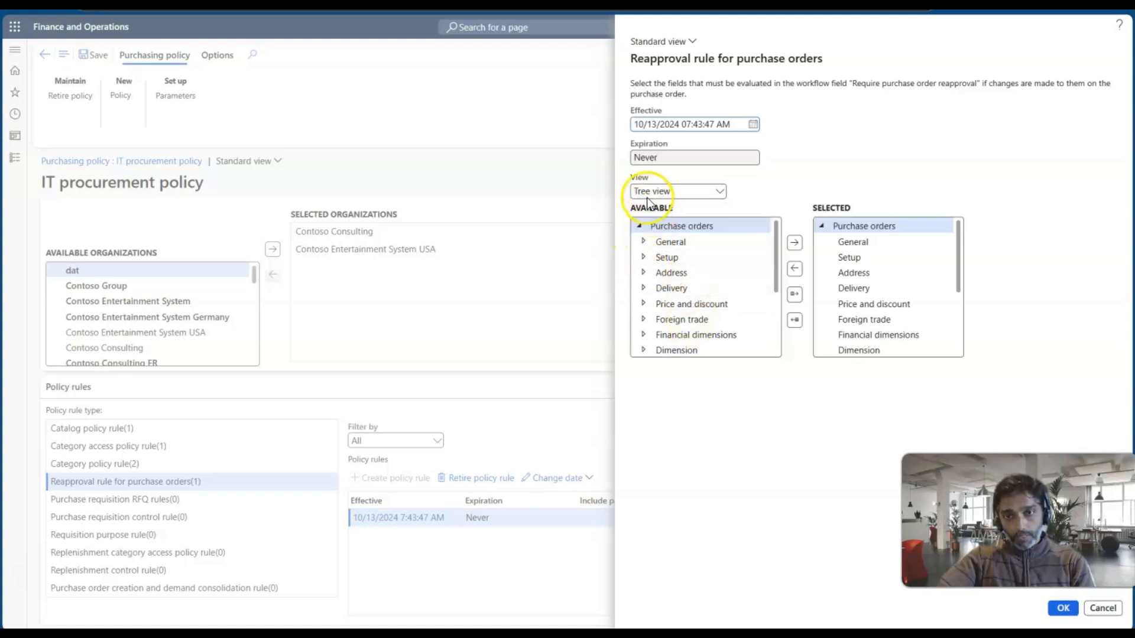
left_click(719, 192)
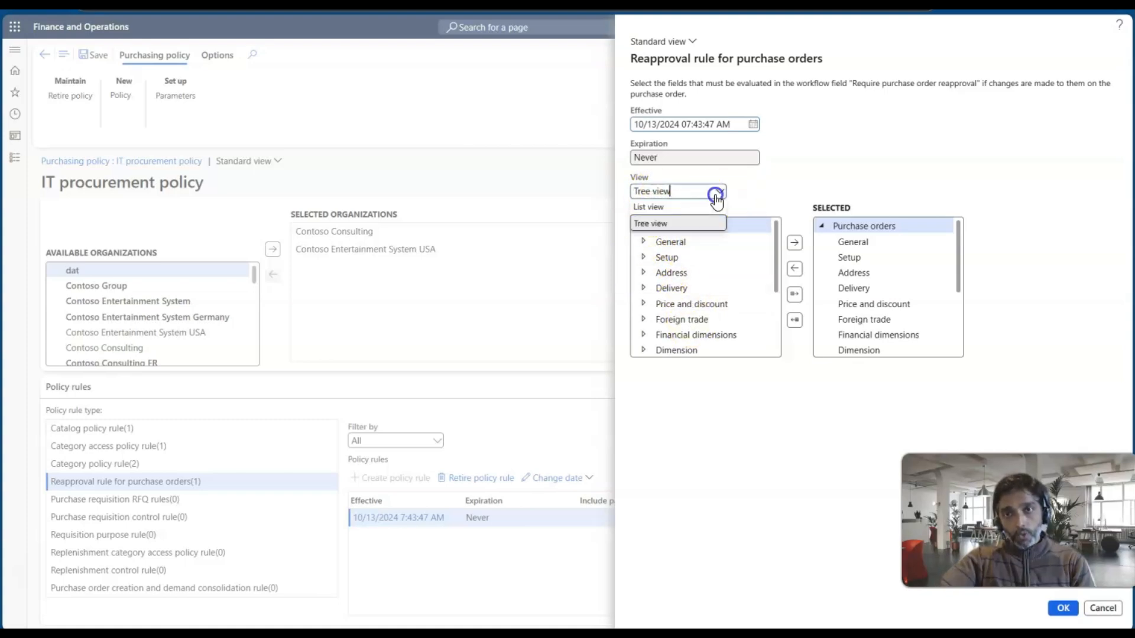
left_click(664, 208)
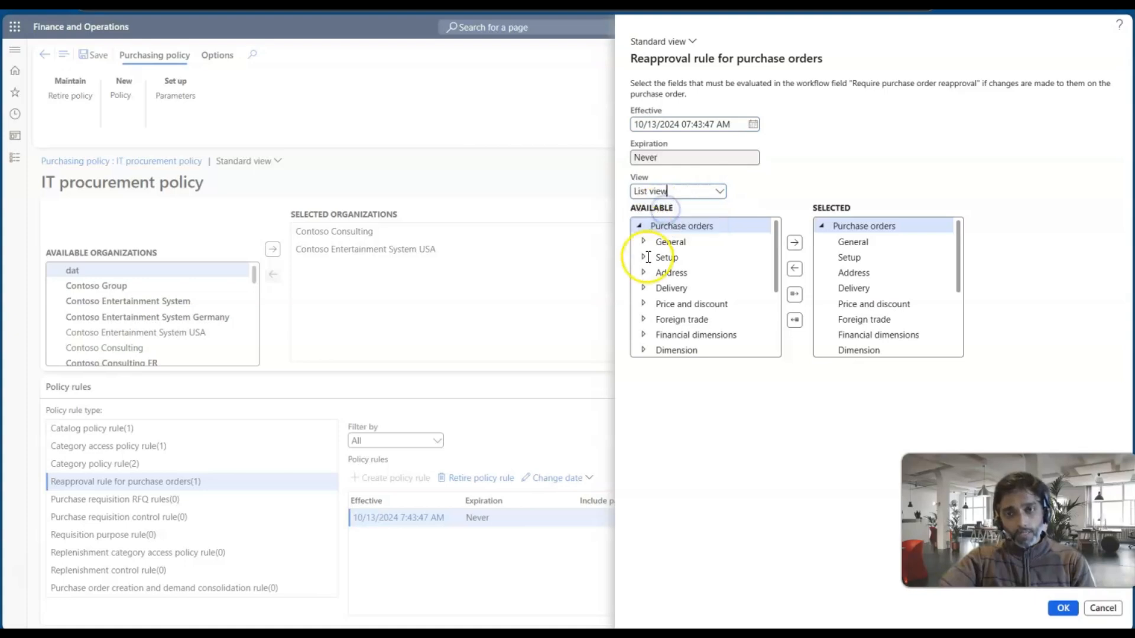
scroll(671, 296, "down", 5)
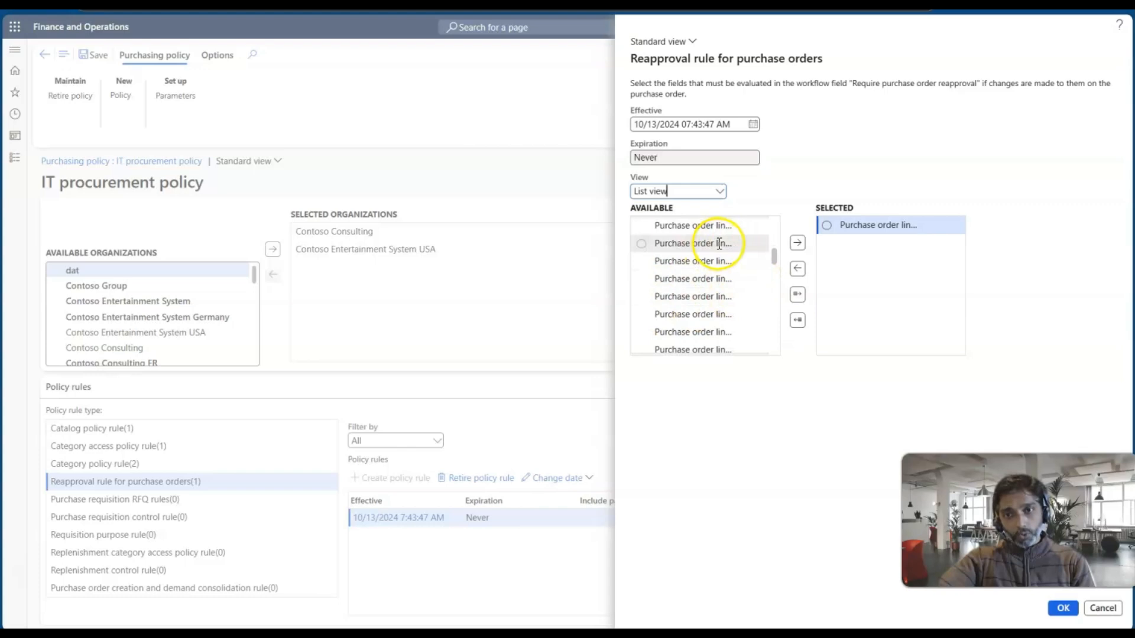
left_click(721, 195)
left_click(720, 193)
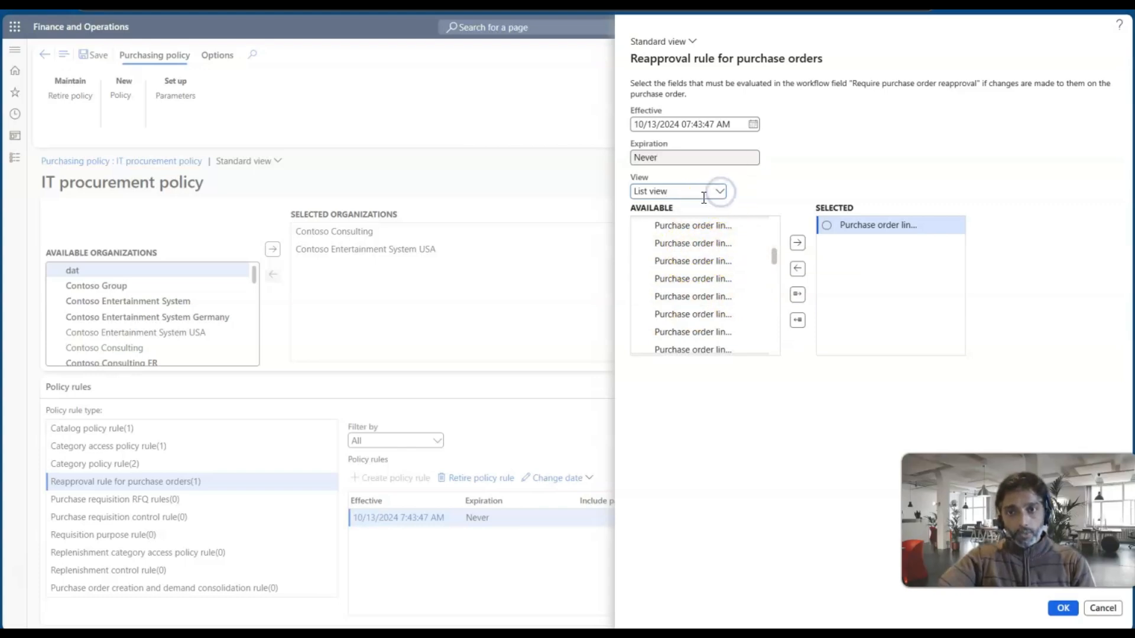
left_click(720, 198)
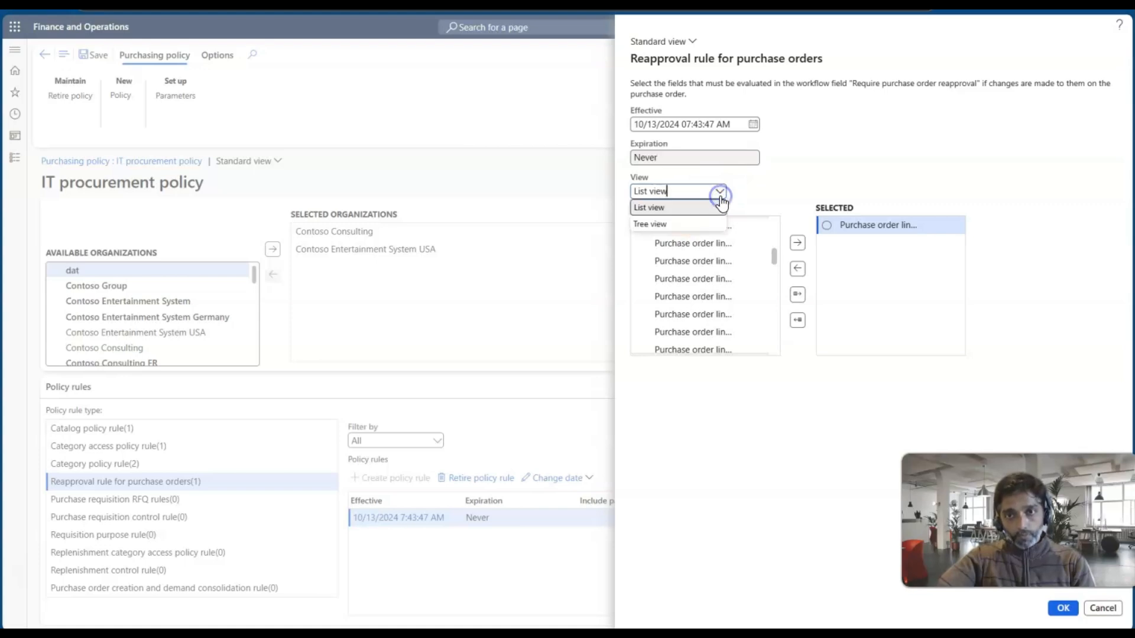
left_click(676, 226)
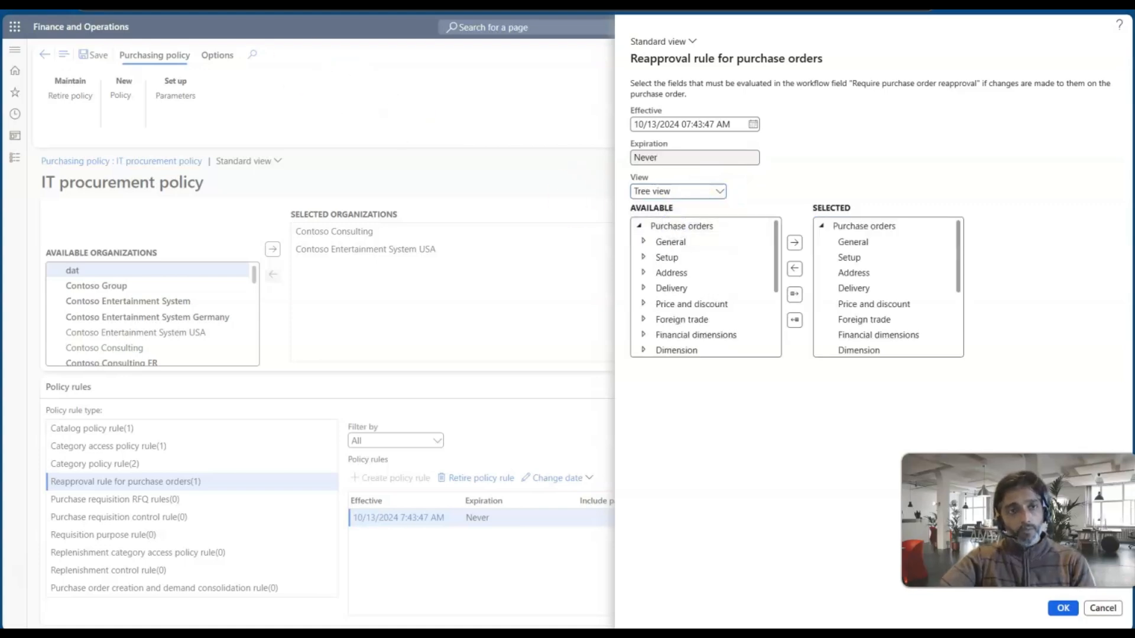
Examine the available purchase order field groups of the reapproval rule, including the individual fields under Setup.
scroll(656, 285, "down", 1)
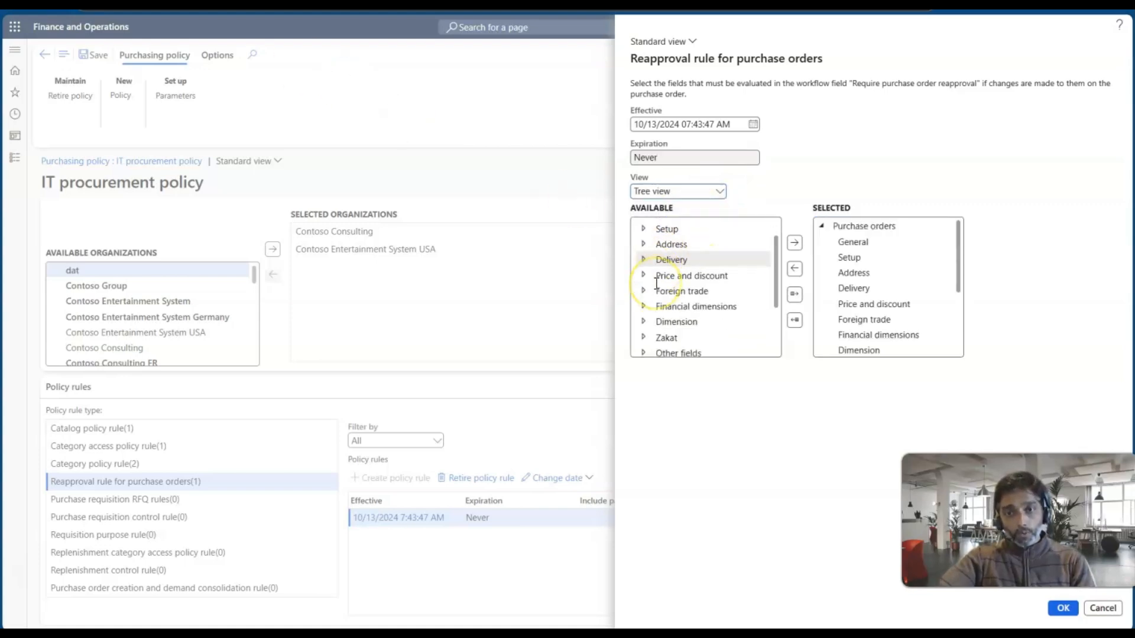
scroll(657, 285, "up", 1)
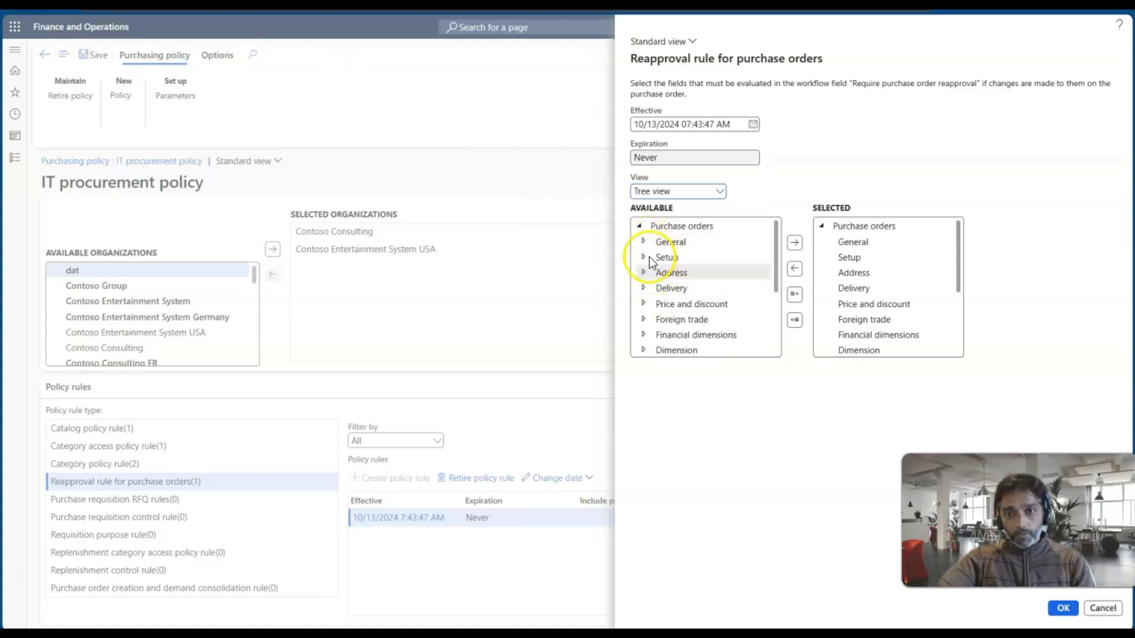
scroll(653, 272, "down", 1)
scroll(653, 271, "up", 1)
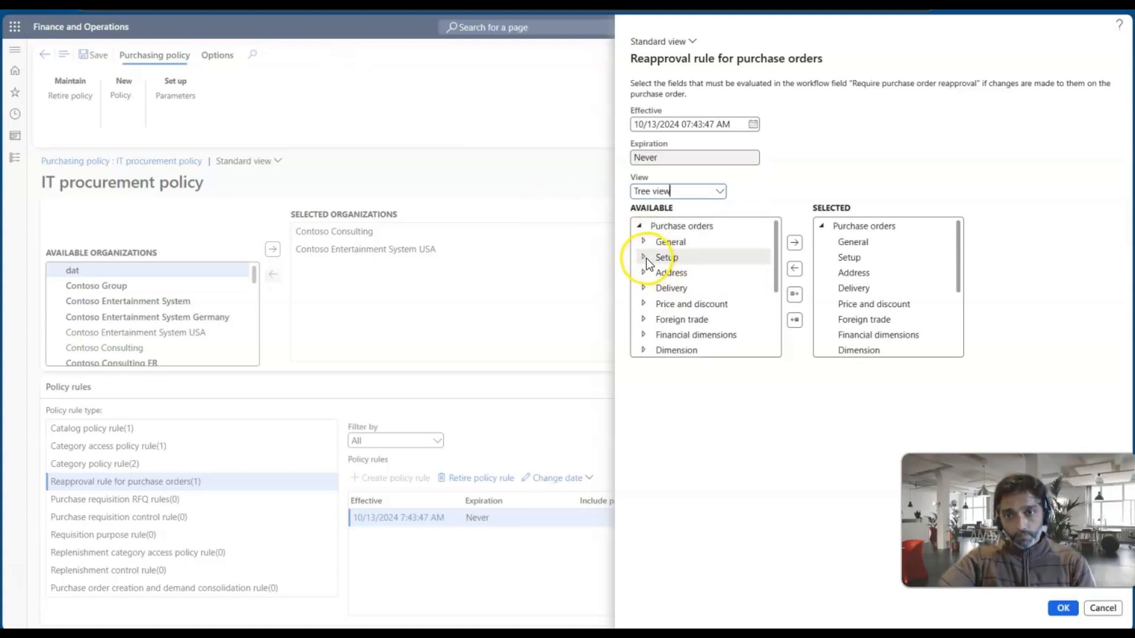
left_click(645, 258)
scroll(733, 317, "down", 3)
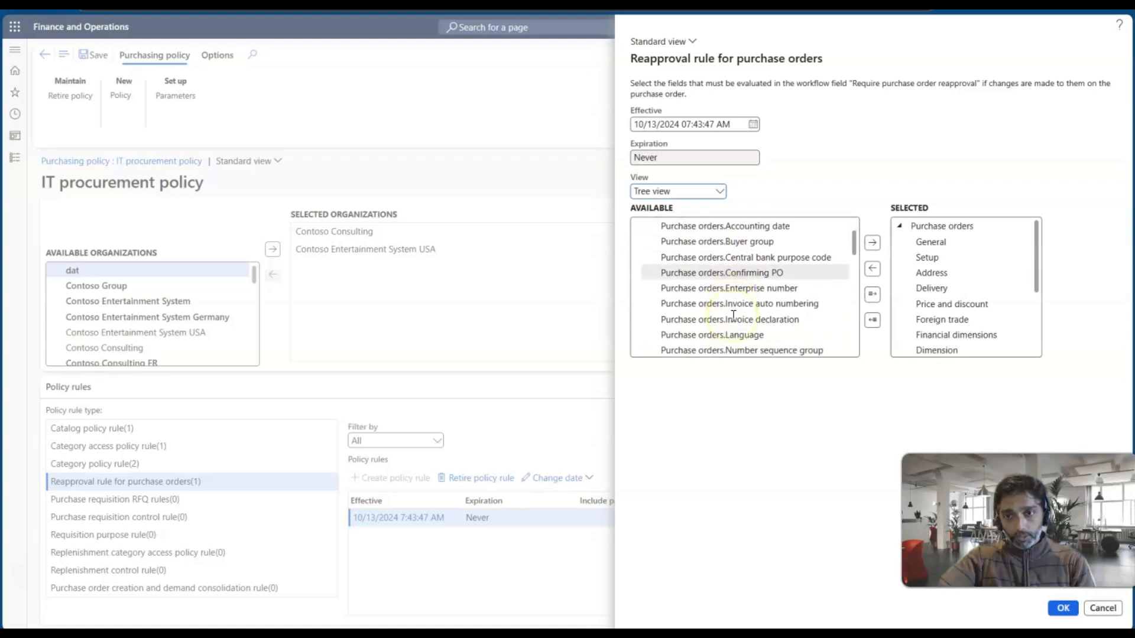
scroll(733, 317, "down", 4)
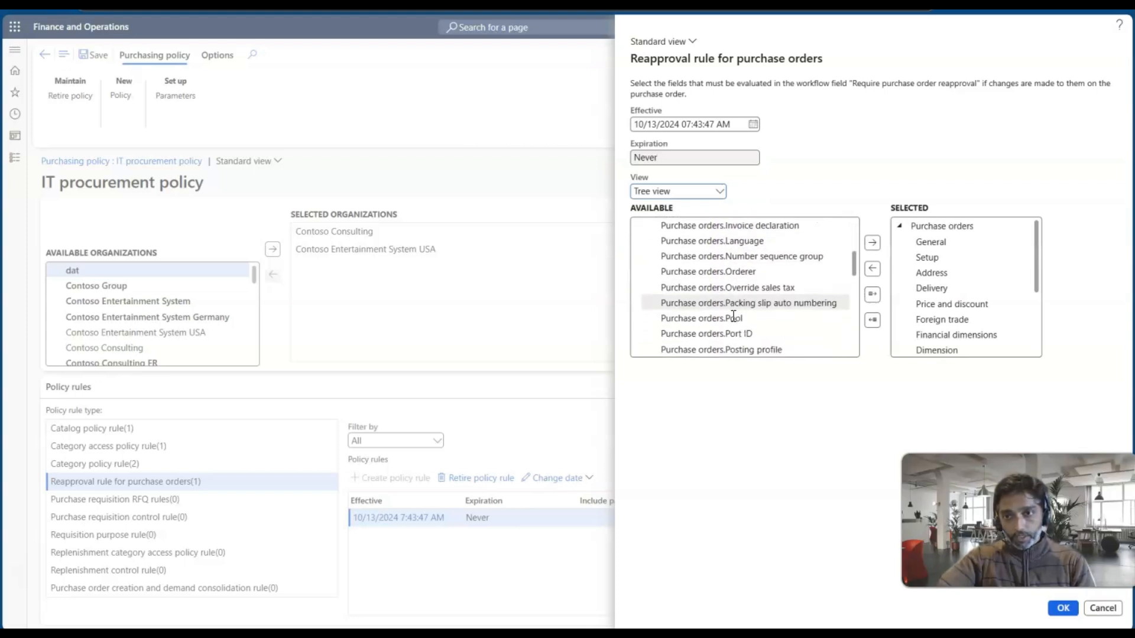
scroll(733, 317, "down", 4)
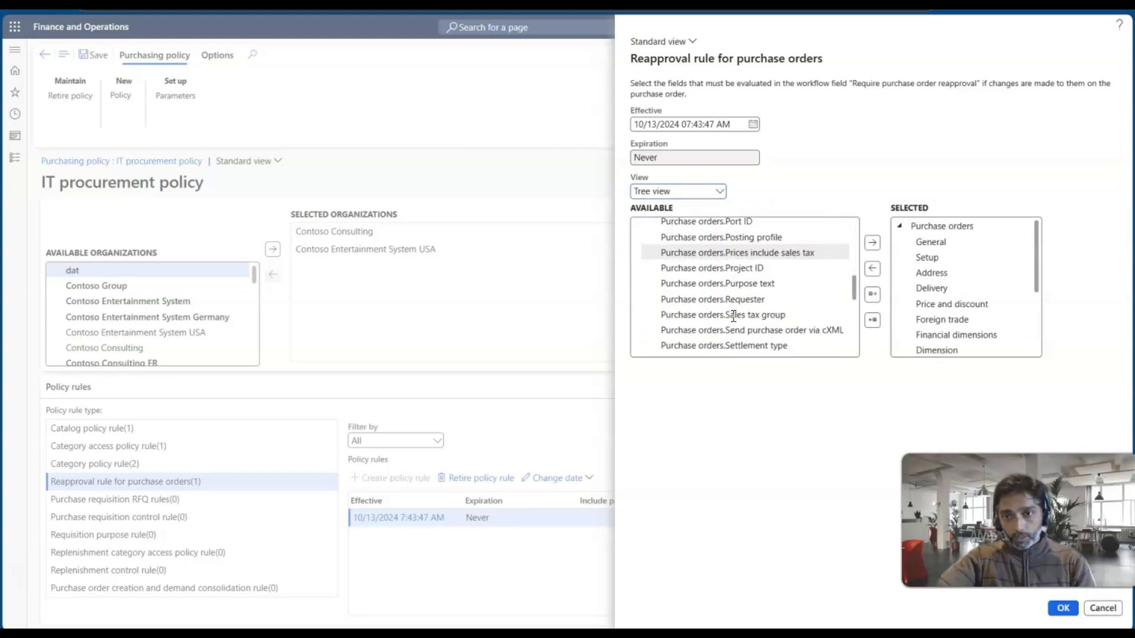
left_click(755, 309)
left_click(744, 323)
scroll(741, 320, "down", 3)
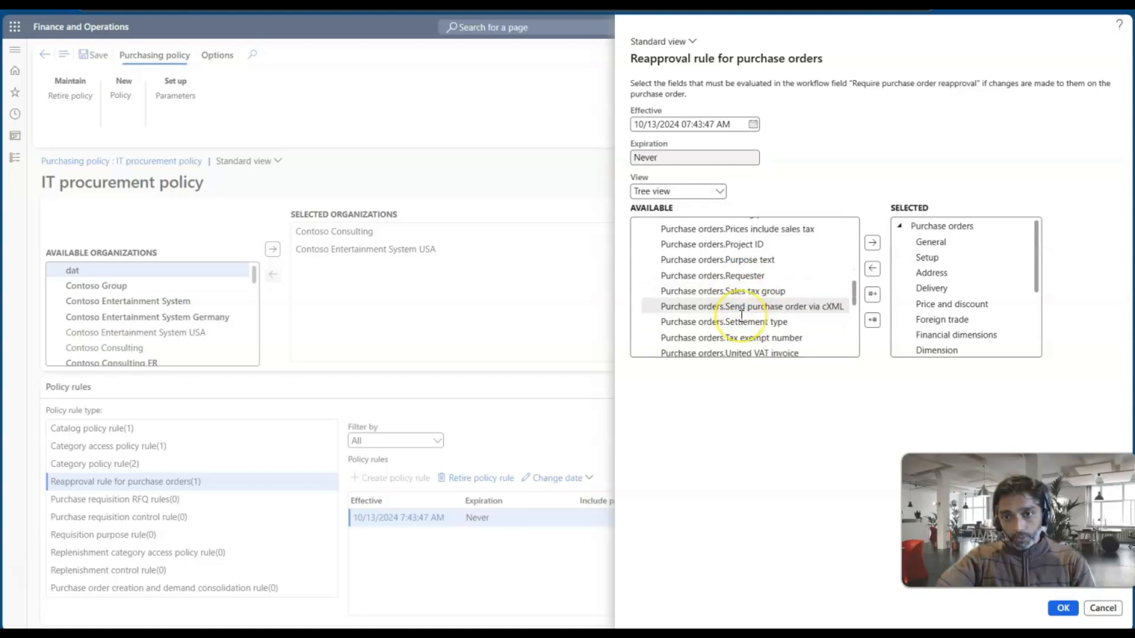
scroll(740, 316, "up", 8)
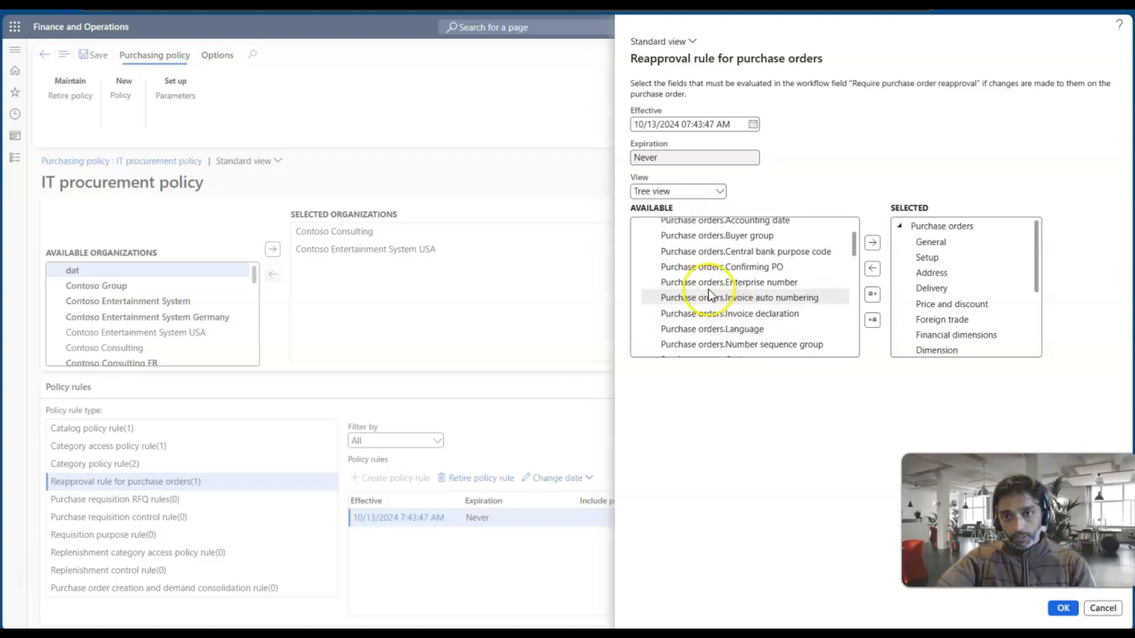
left_click(709, 289)
left_click(646, 258)
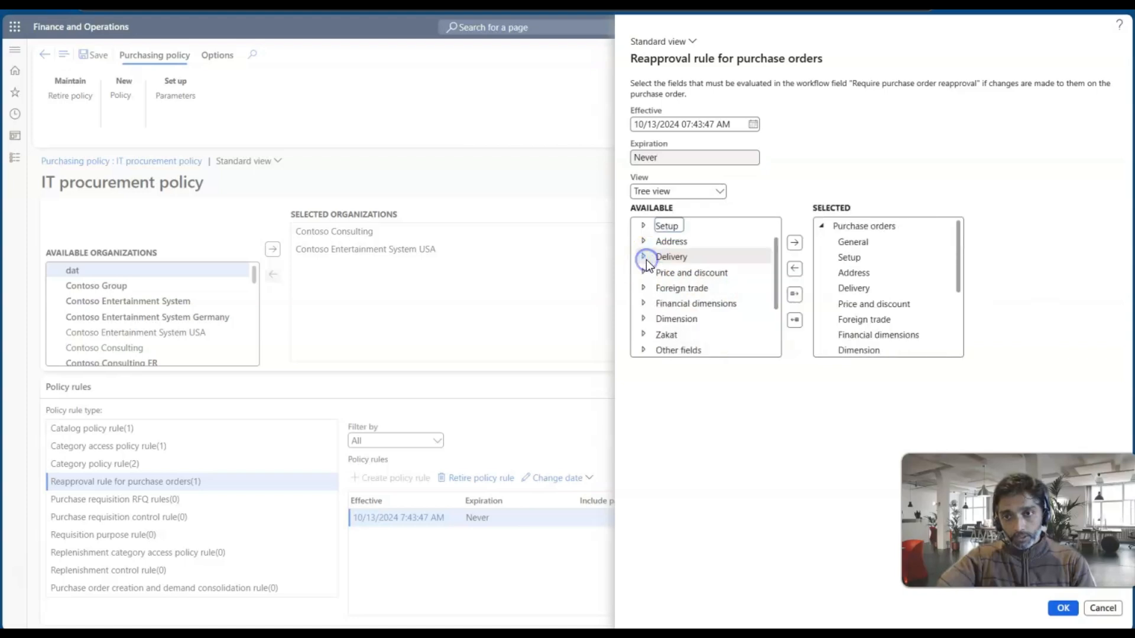
Expand General under Purchase order lines in the rule's selected fields and compare it with the purchase order's line details.
scroll(849, 263, "down", 3)
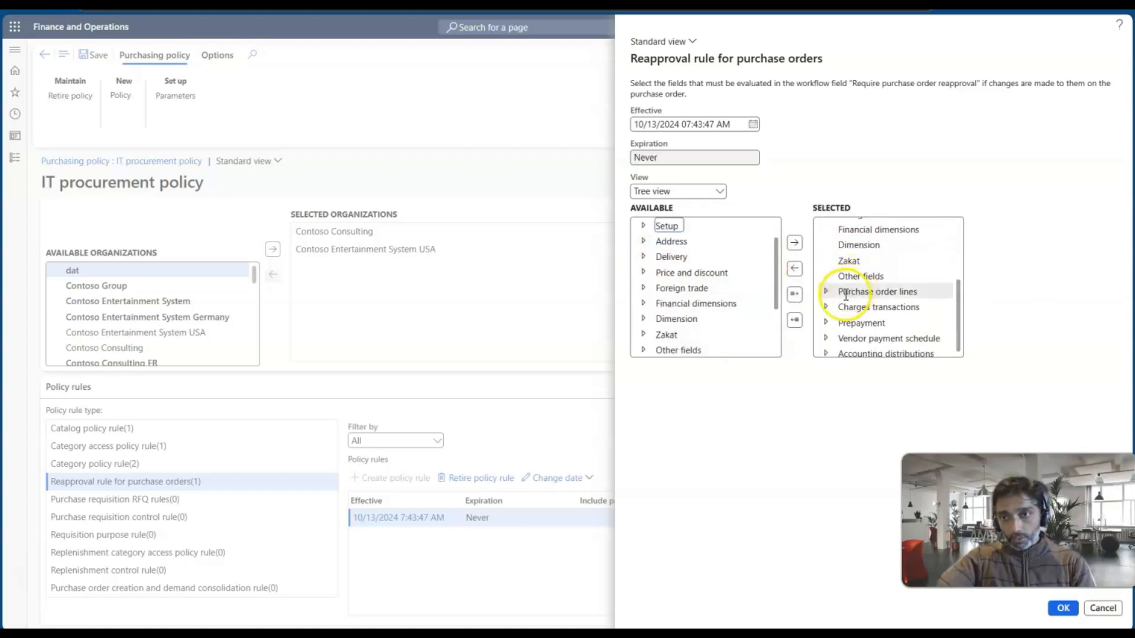
left_click(826, 292)
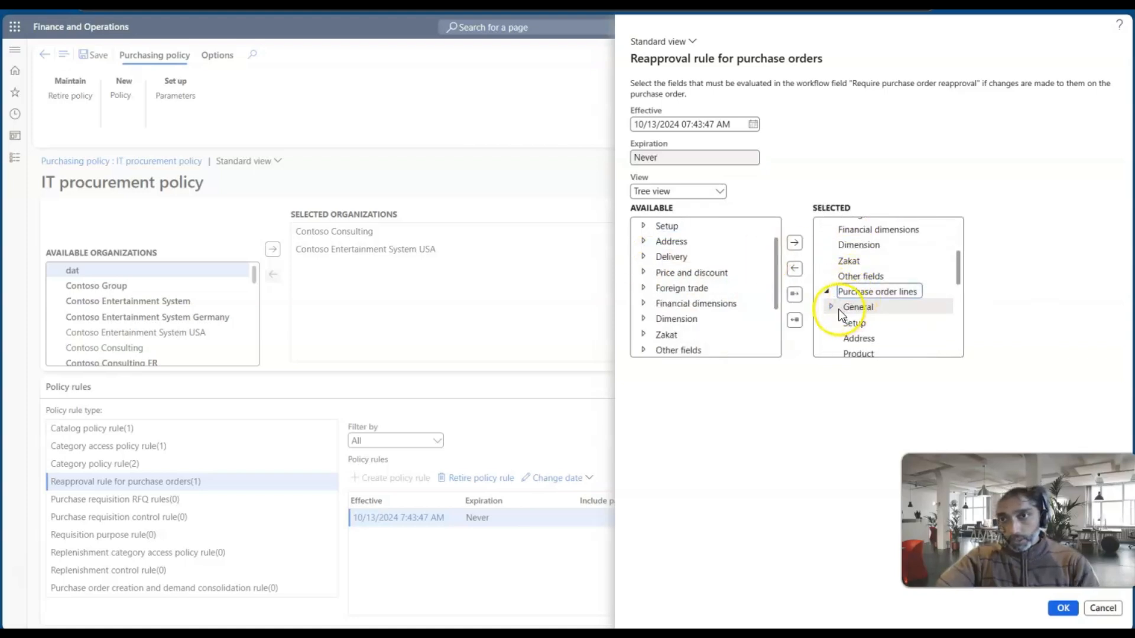
left_click(831, 307)
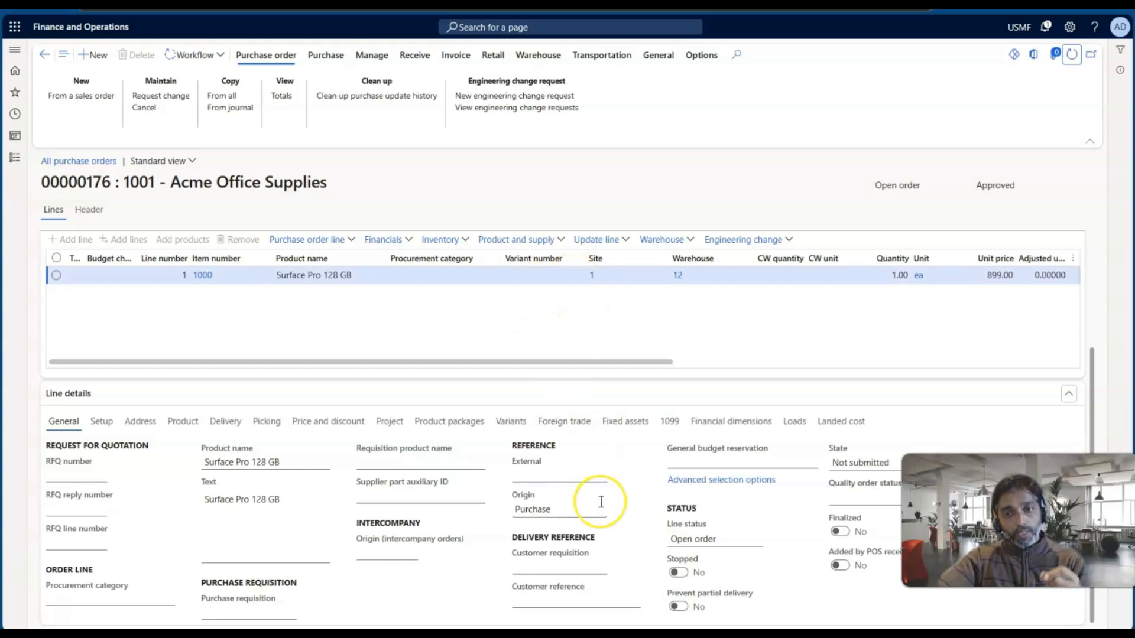
mouse_move(601, 501)
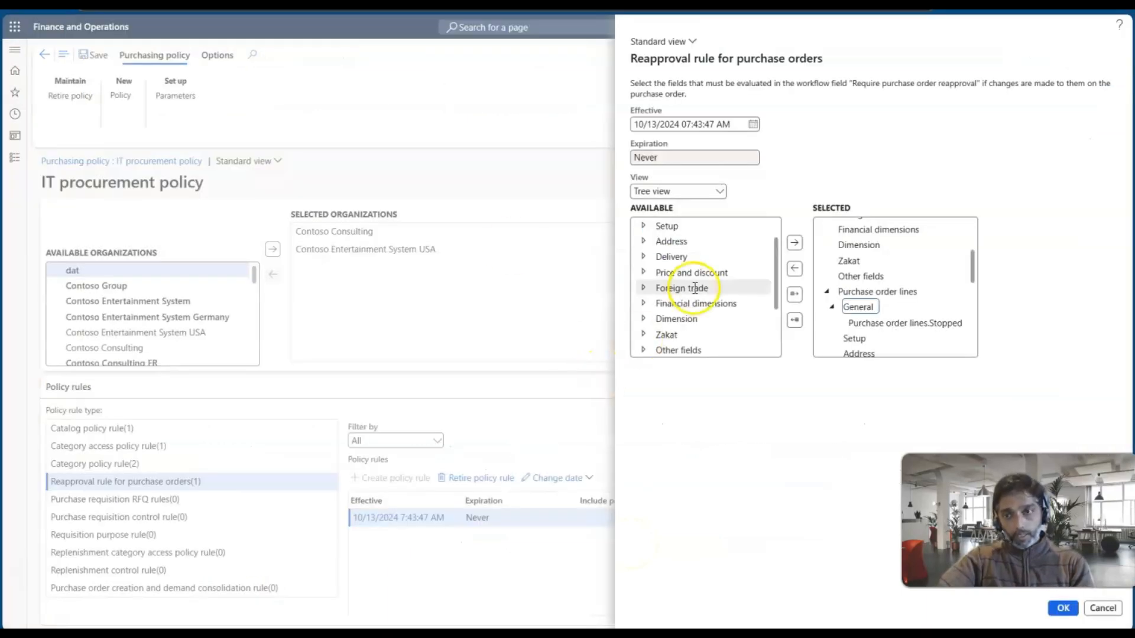
Examine the available General and Setup fields under Purchase orders and highlight Purchase orders.Sales tax group without adding it to the selected fields.
scroll(698, 287, "down", 2)
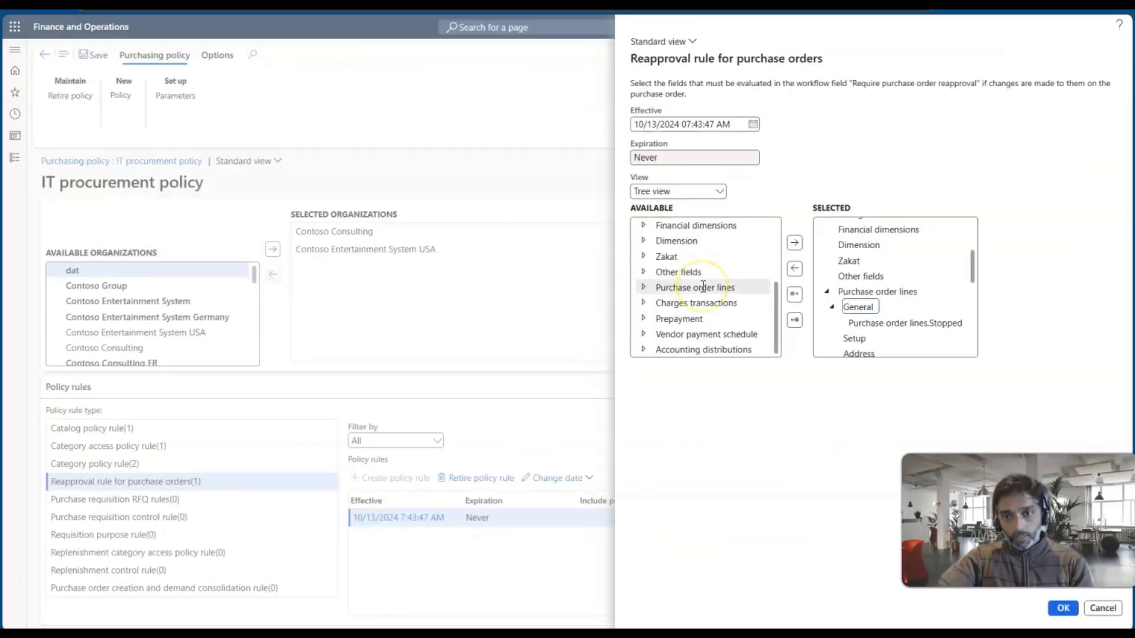
scroll(701, 286, "up", 3)
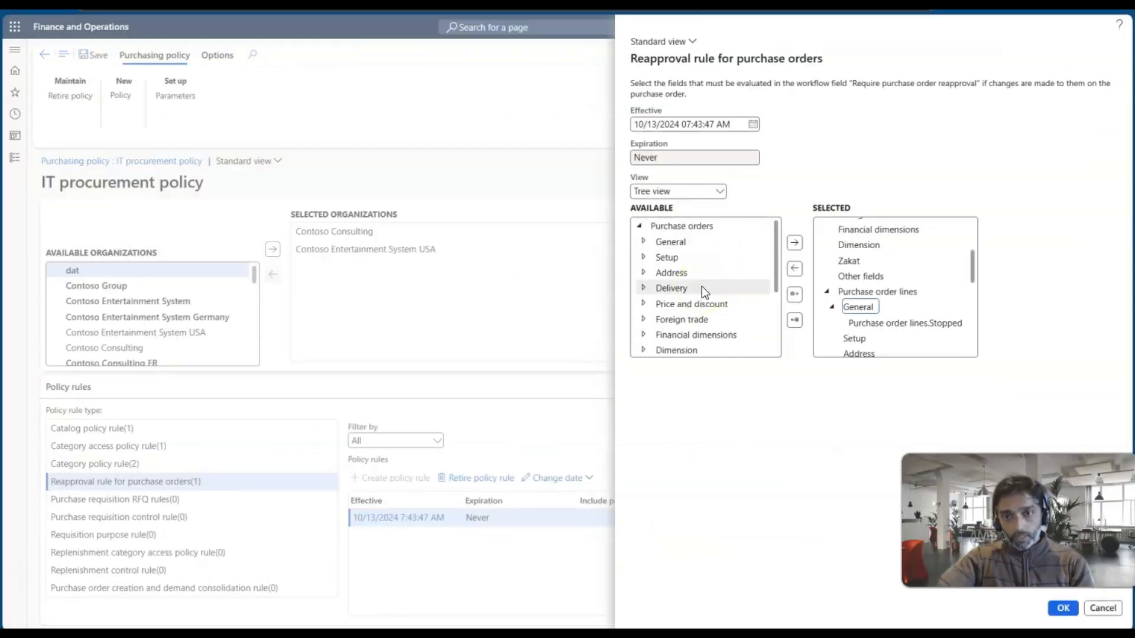
left_click(643, 241)
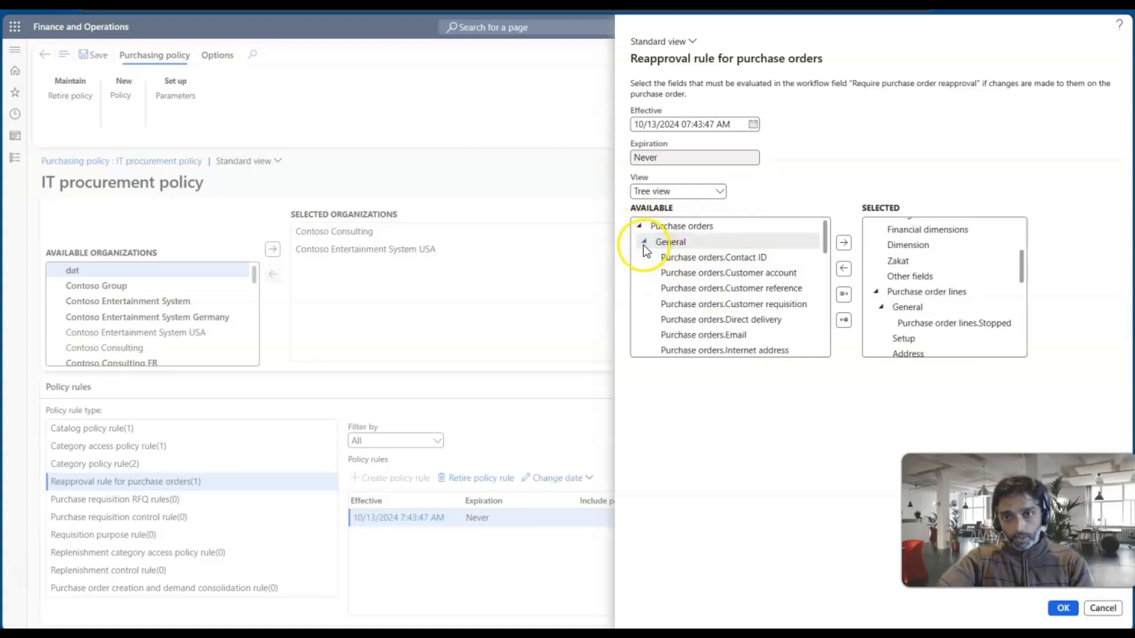
left_click(644, 241)
scroll(642, 249, "down", 1)
left_click(643, 243)
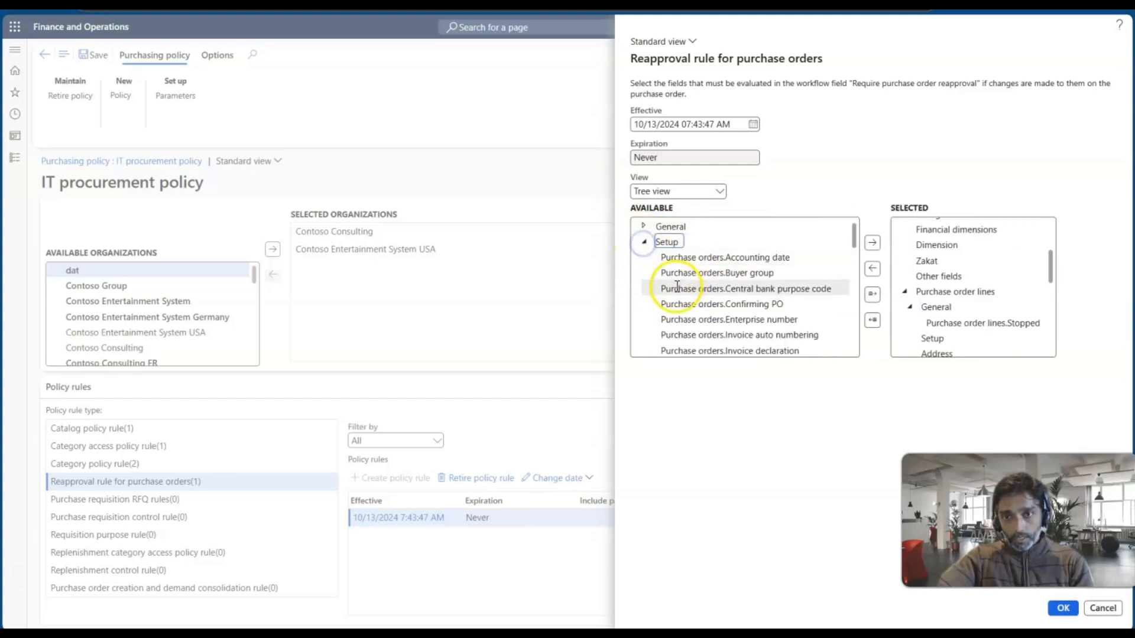
scroll(680, 295, "down", 3)
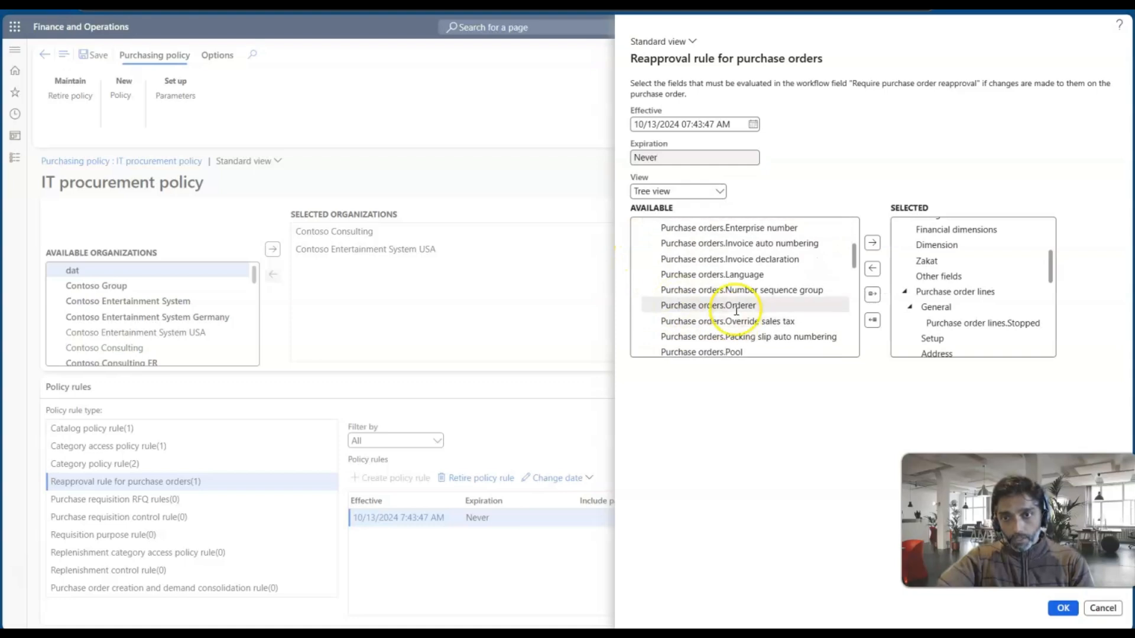
scroll(736, 307, "up", 2)
scroll(736, 309, "down", 6)
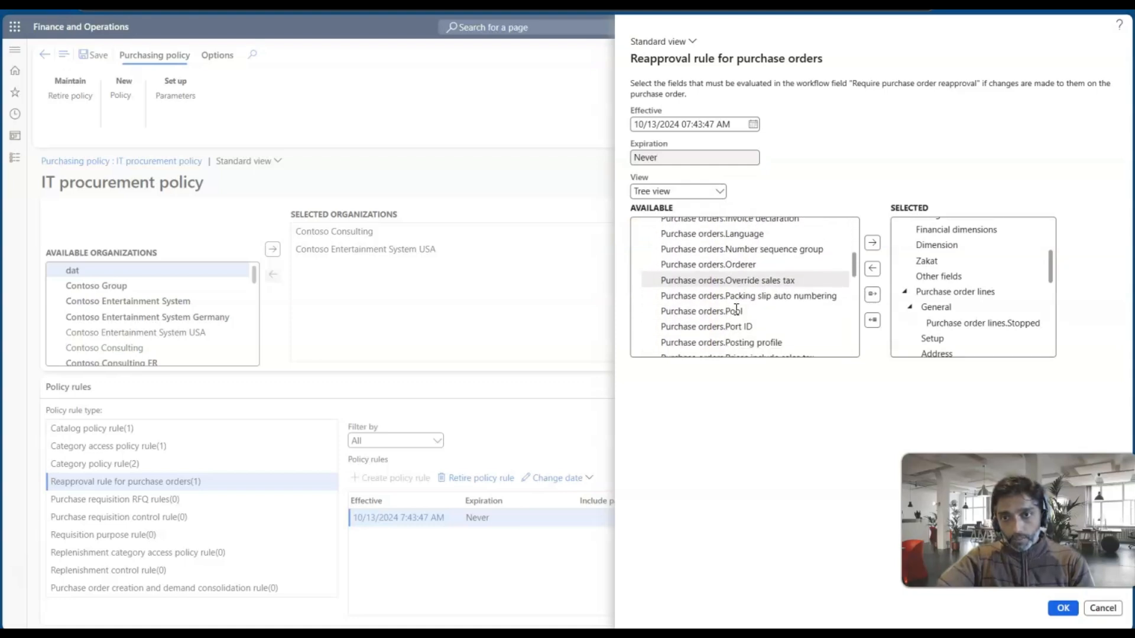
scroll(737, 323, "down", 2)
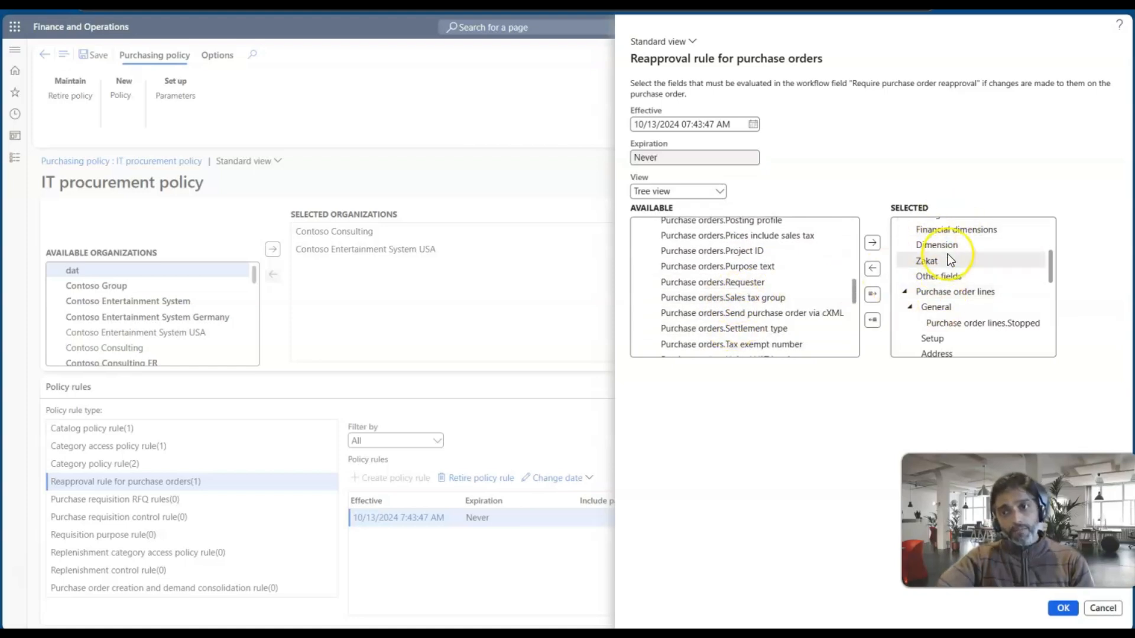
left_click(728, 298)
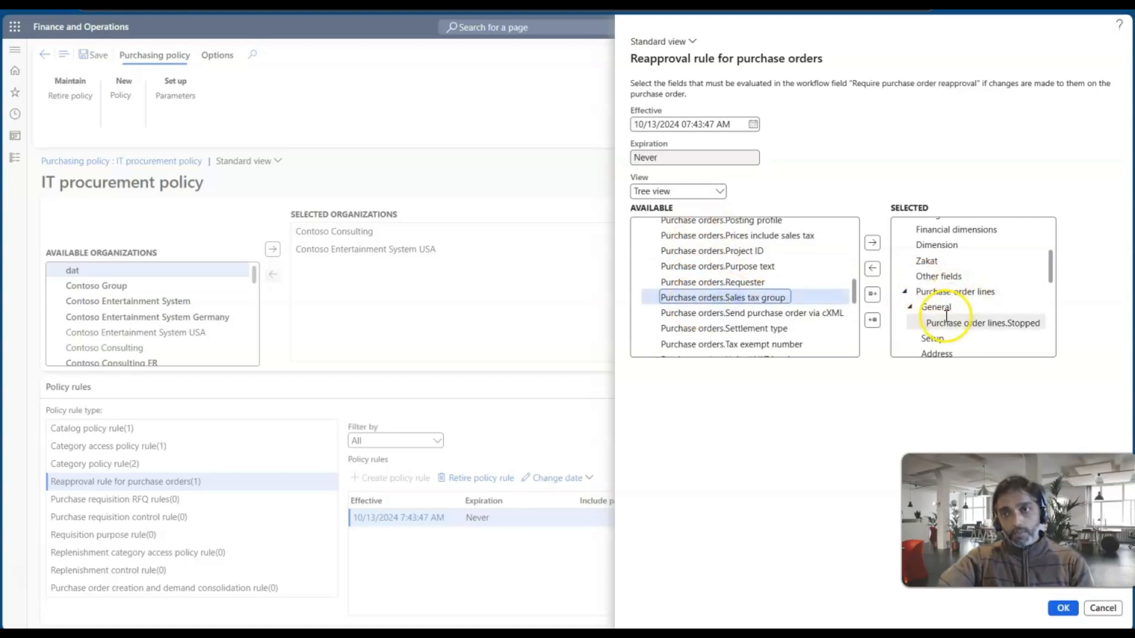
scroll(940, 307, "down", 1)
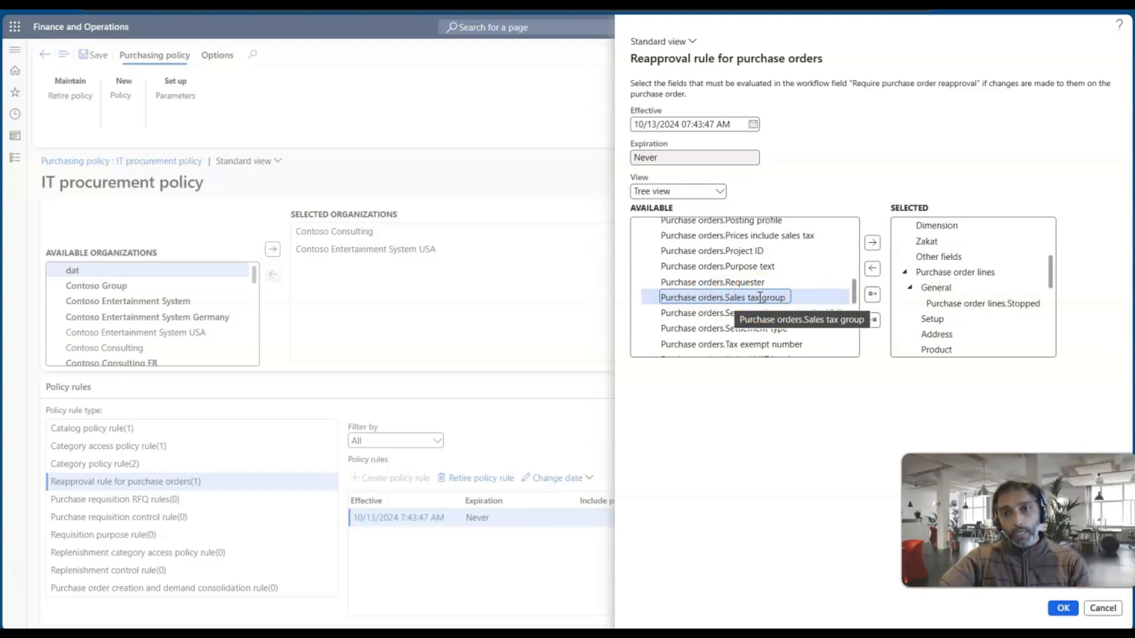
Accept the reapproval rule and save the IT procurement policy.
left_click(1064, 610)
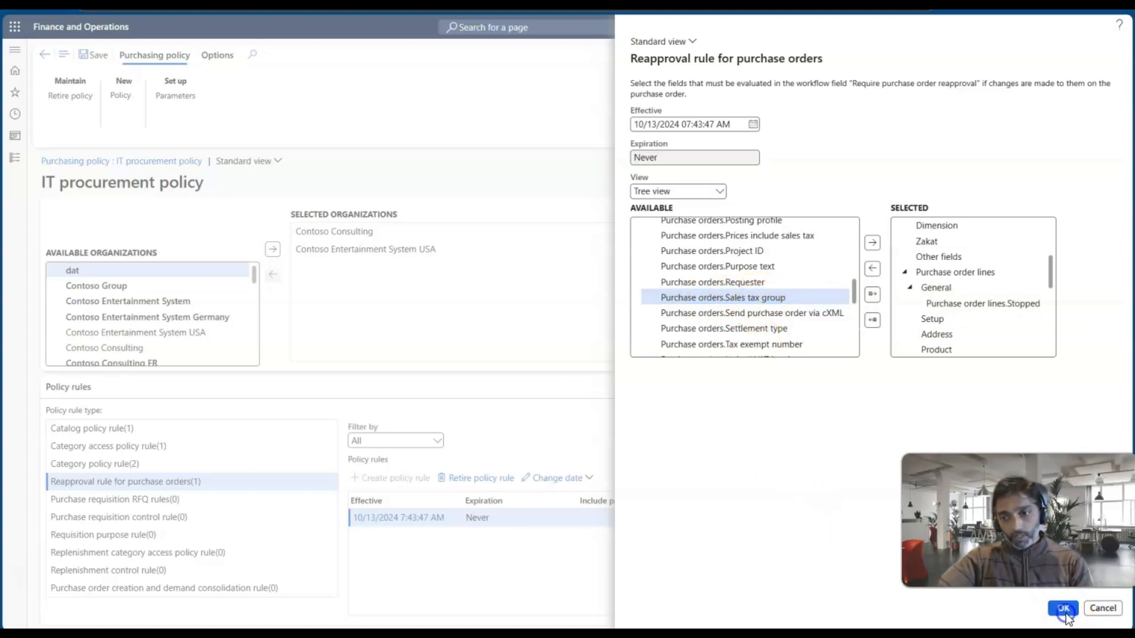
scroll(267, 392, "down", 3)
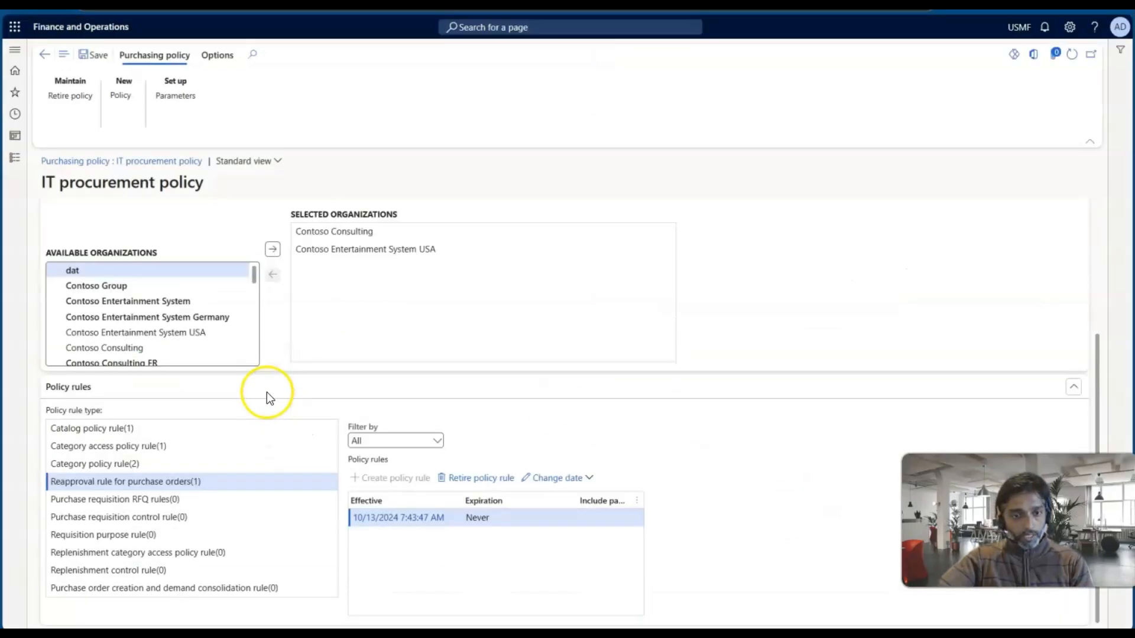
left_click(91, 57)
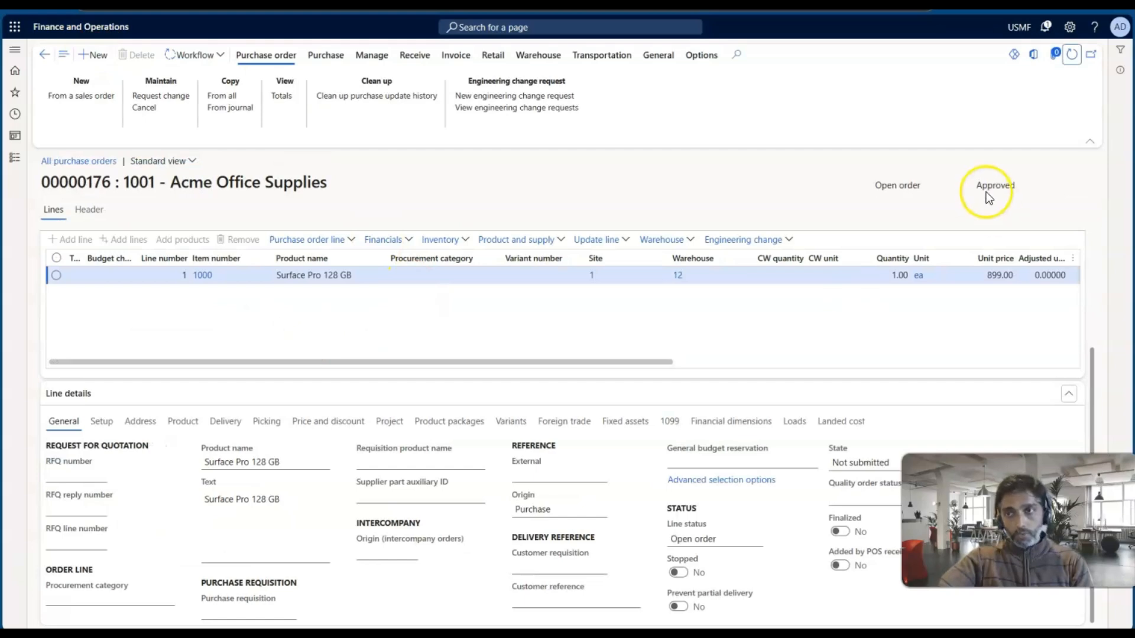
Confirm the approved Acme Office Supplies purchase order and request a change to it.
left_click(325, 55)
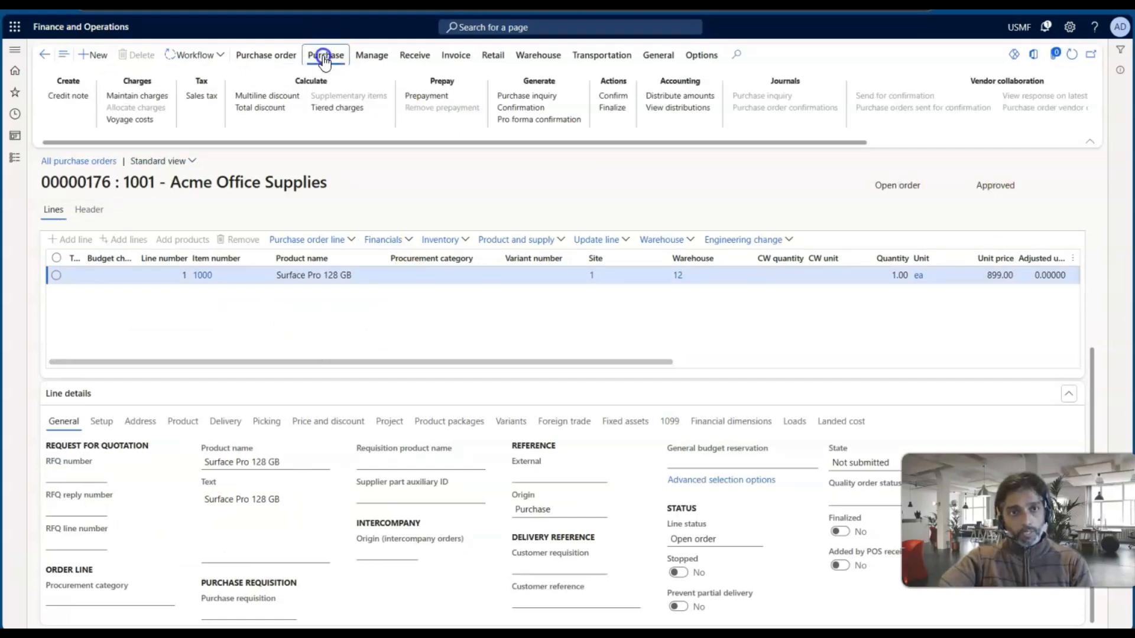
left_click(611, 96)
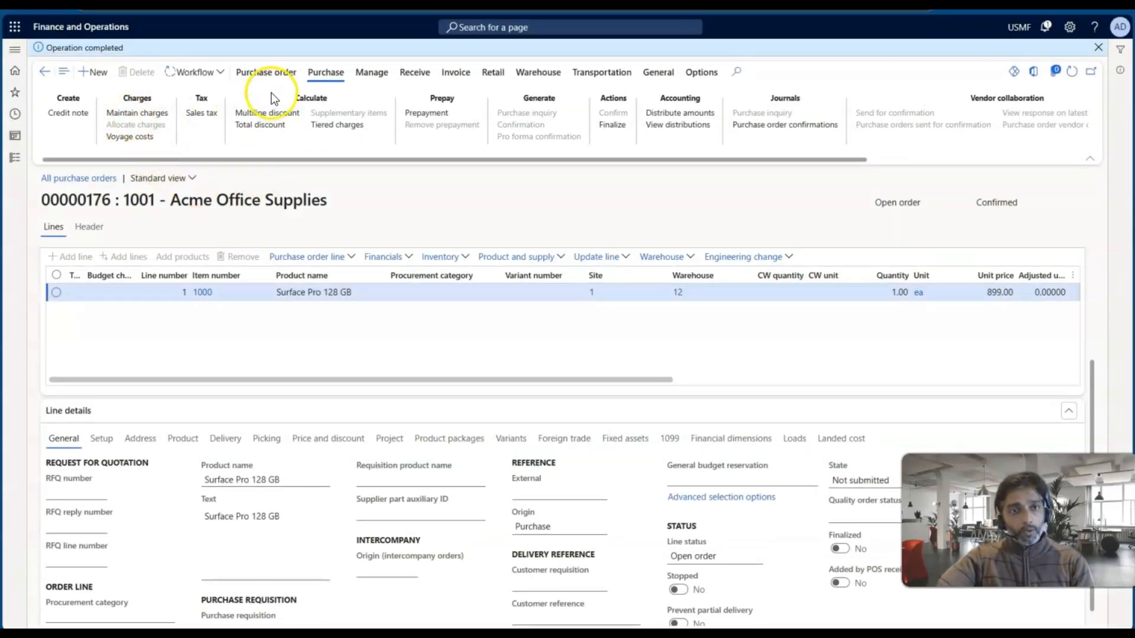
left_click(264, 71)
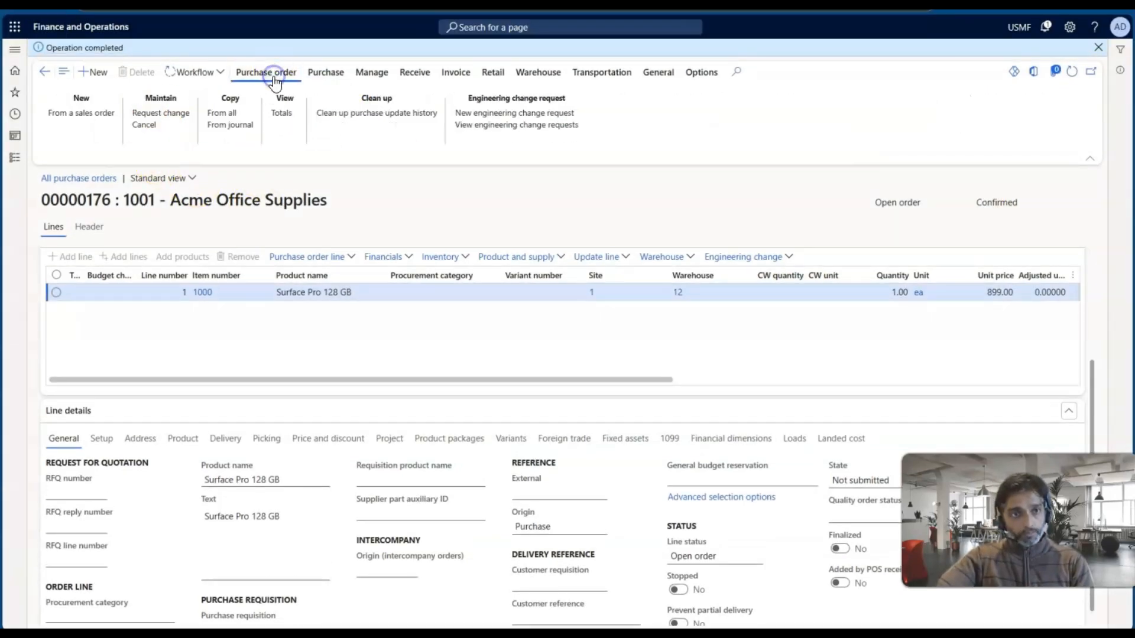
left_click(169, 115)
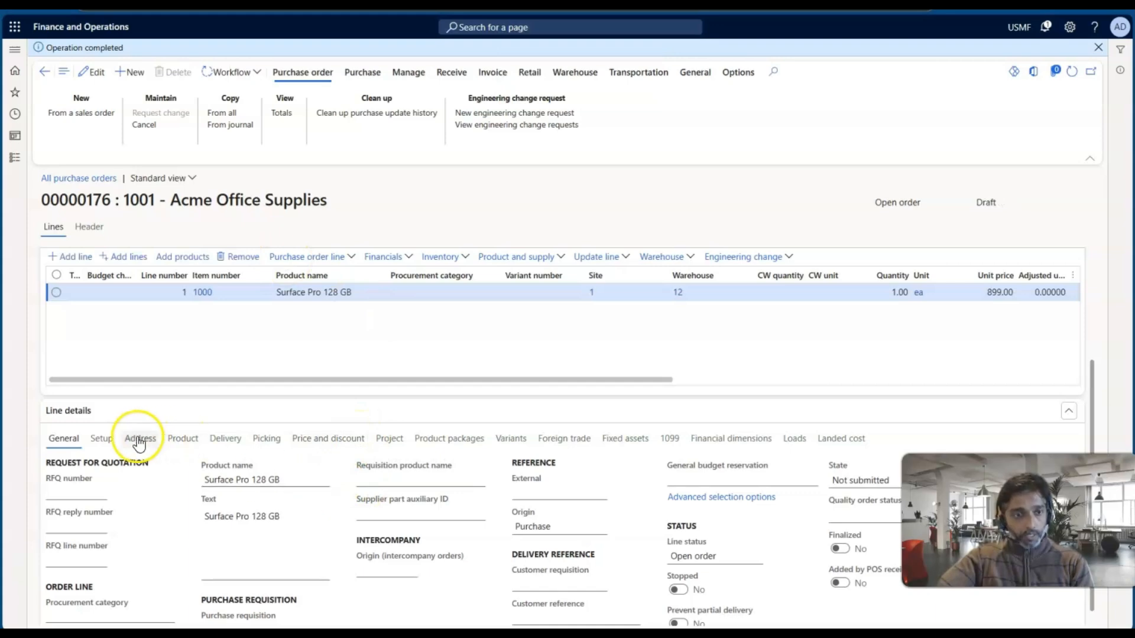
Edit the Surface Pro 128 GB line's setup details and set its sales tax group to CA.
left_click(101, 440)
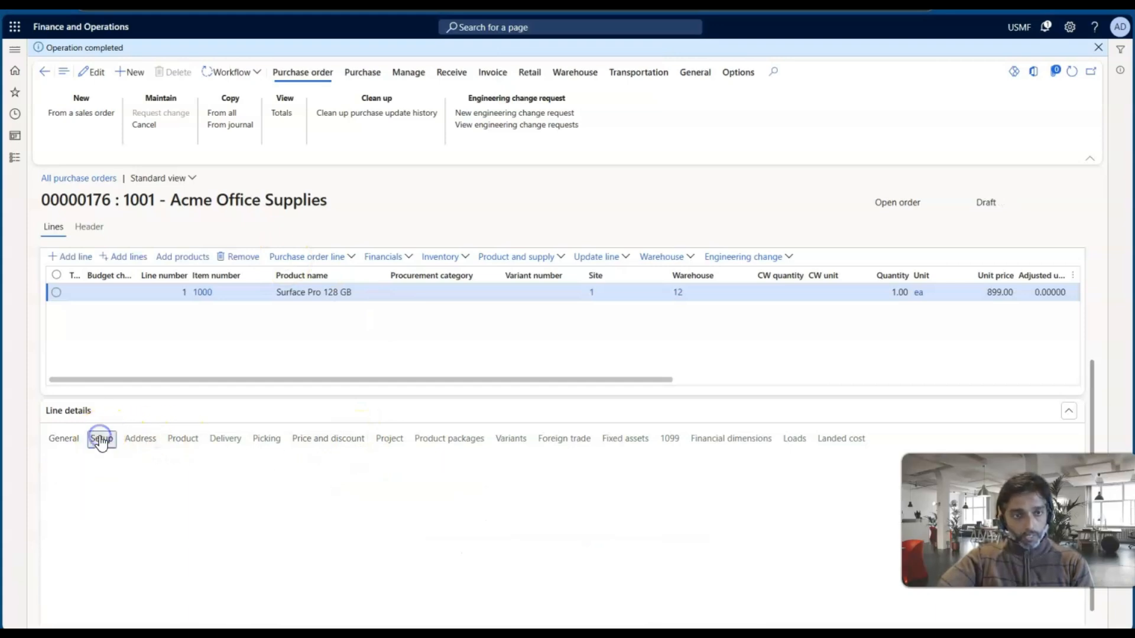
left_click(95, 74)
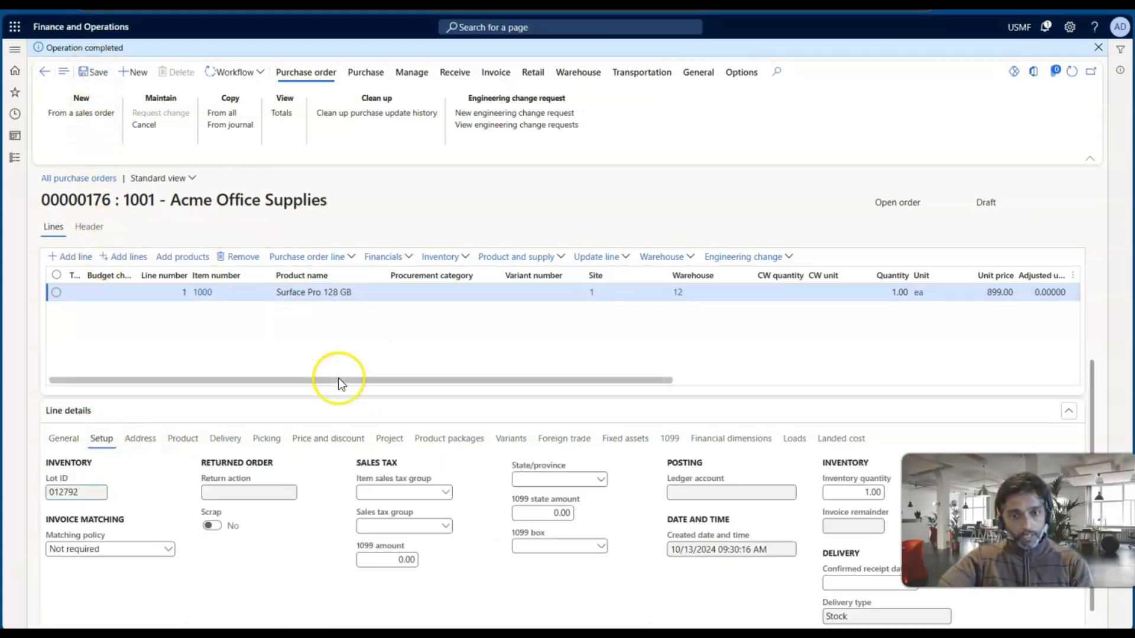
left_click(446, 528)
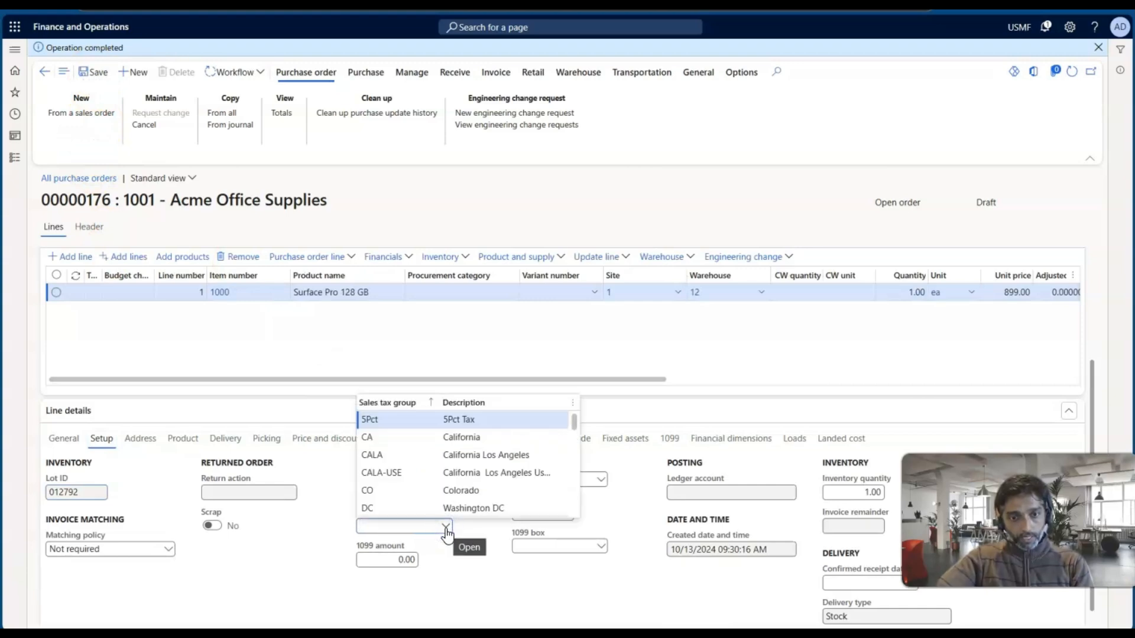
left_click(375, 439)
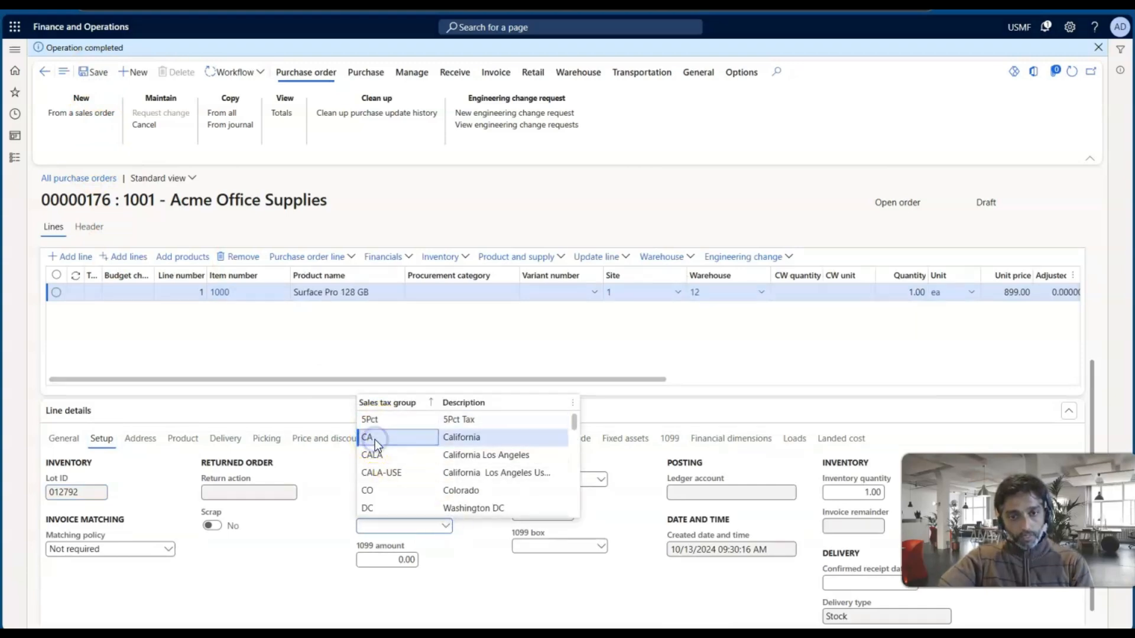
left_click(329, 525)
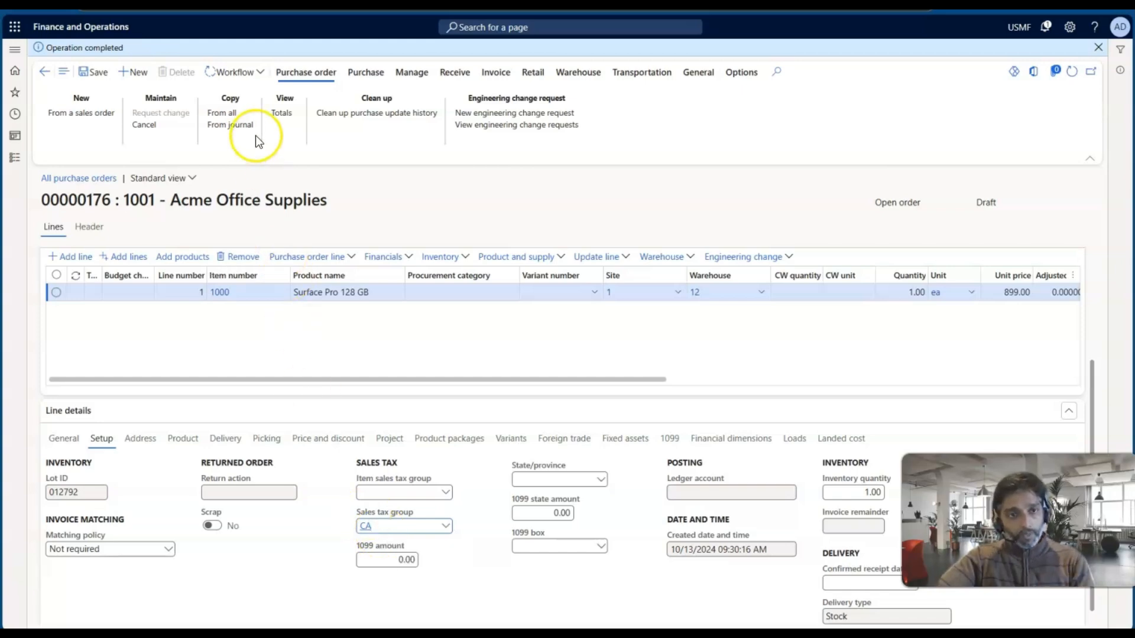
Submit the changed purchase order to the purchase order workflow without a comment, dismiss the message and check the order's approval status.
left_click(247, 72)
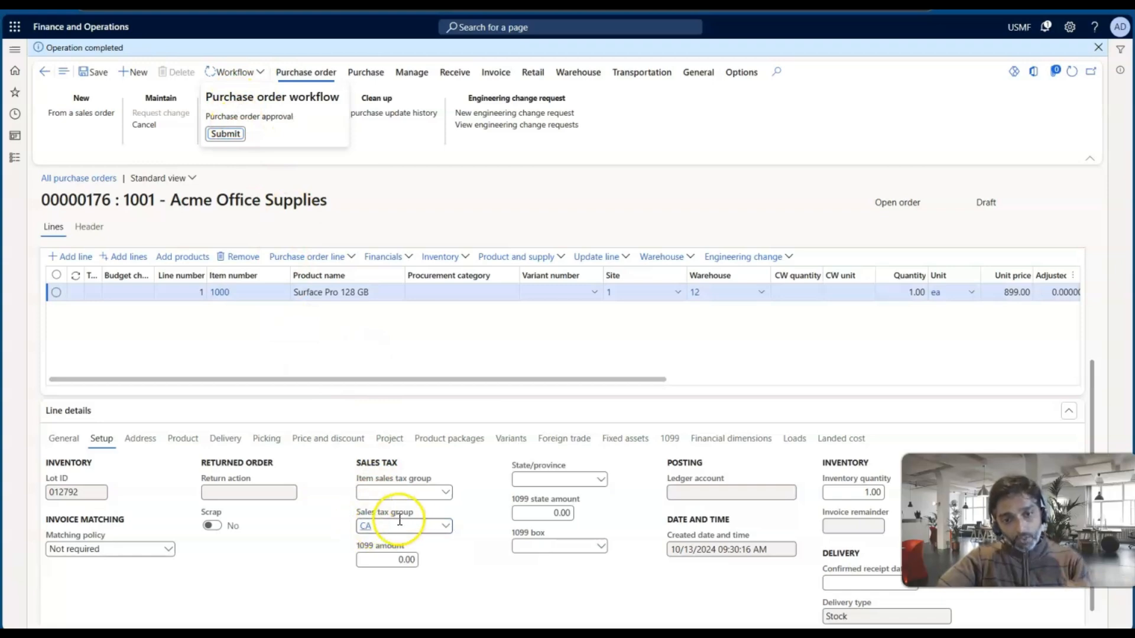
mouse_move(394, 523)
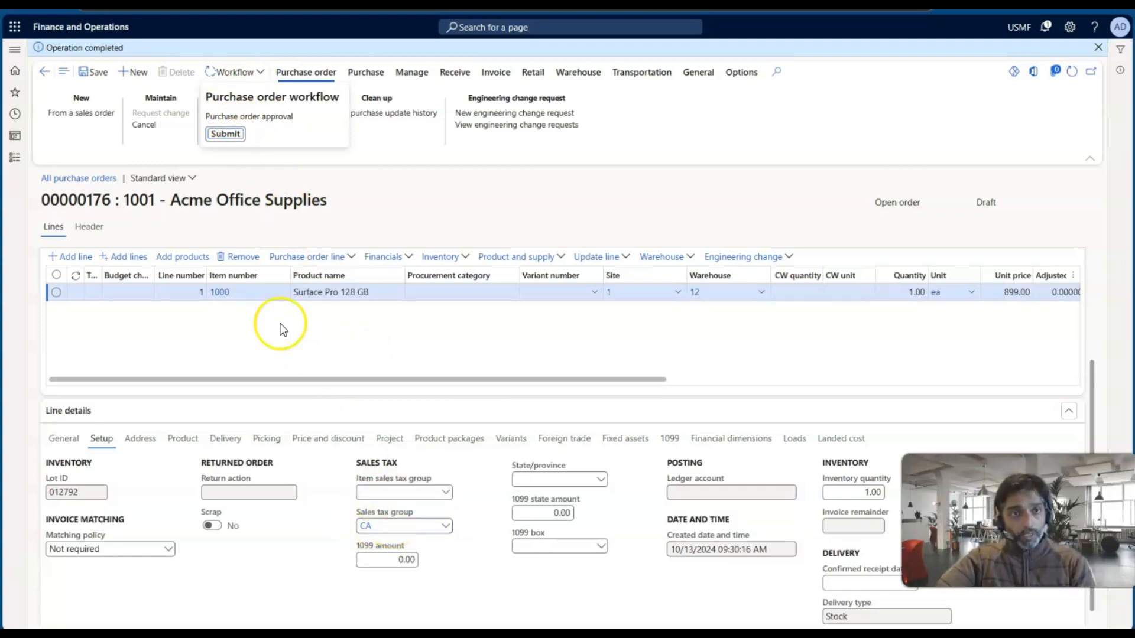
left_click(226, 134)
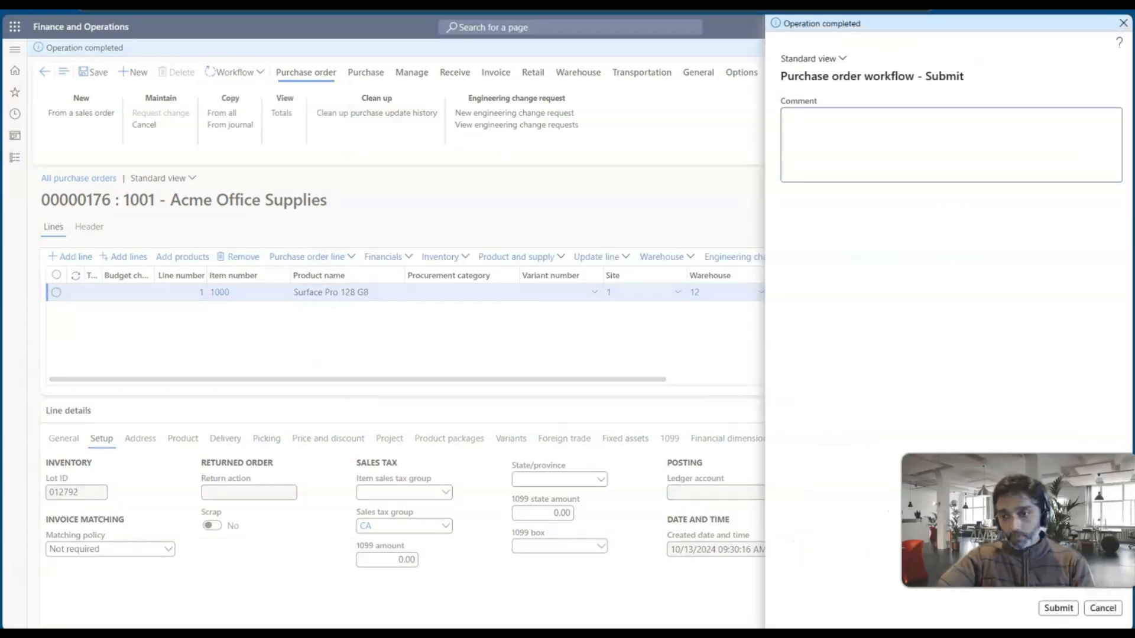
left_click(1057, 609)
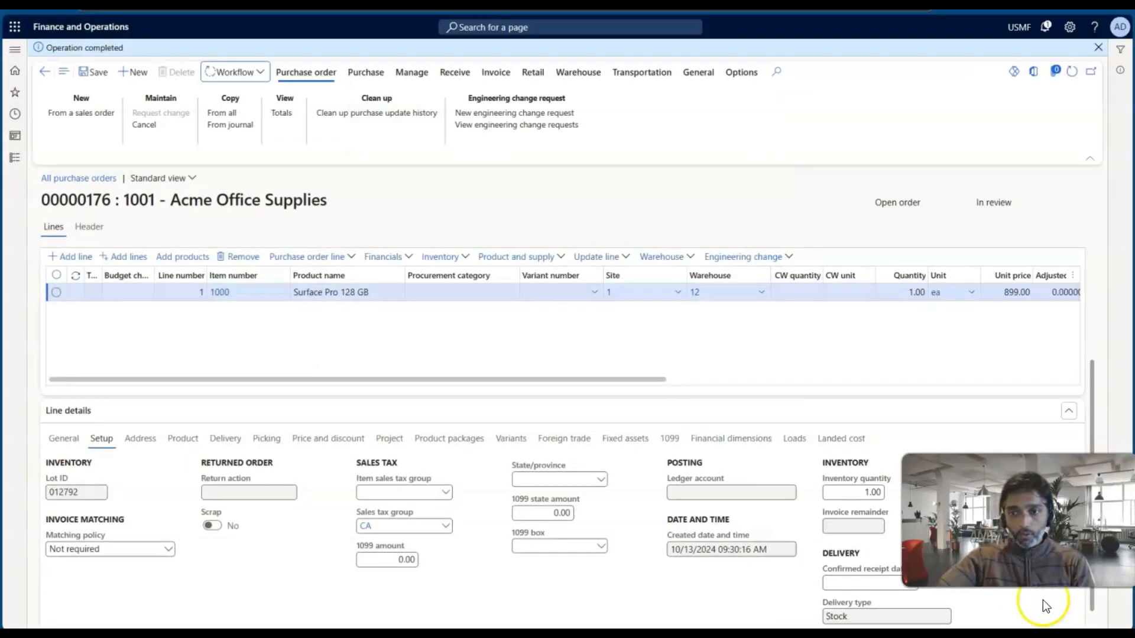
left_click(1097, 48)
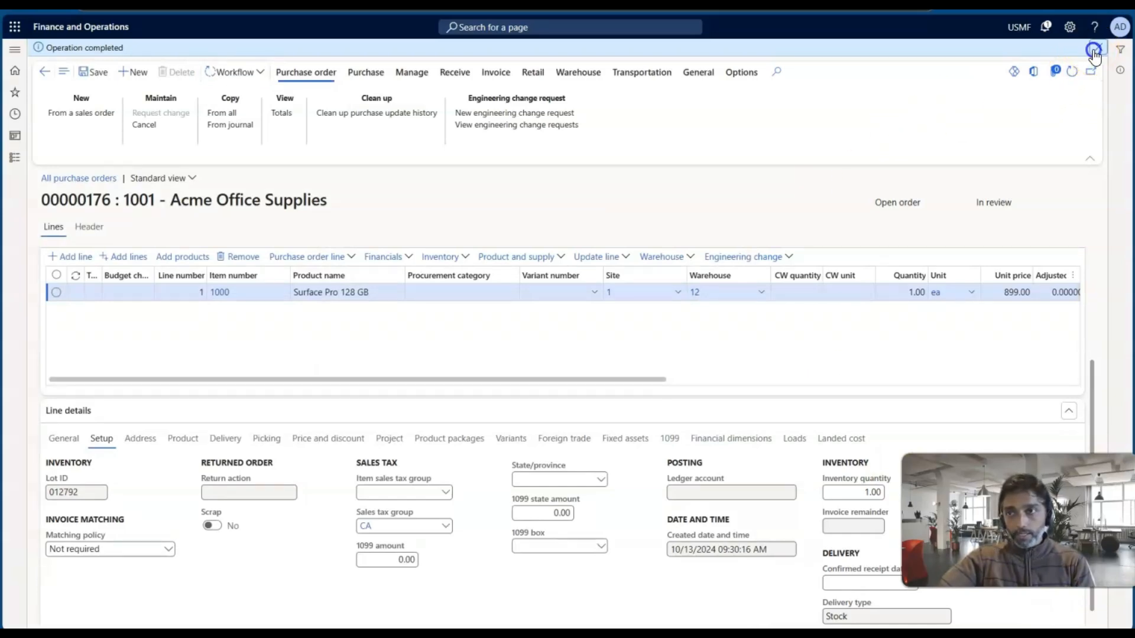
left_click(1070, 59)
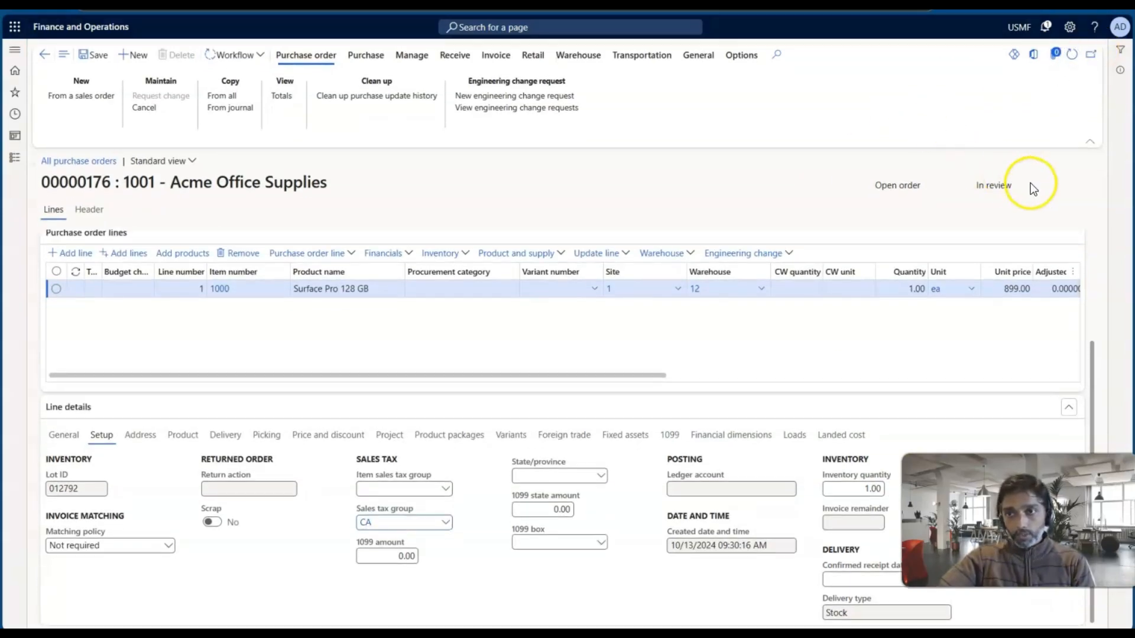
left_click_drag(977, 188, 1019, 186)
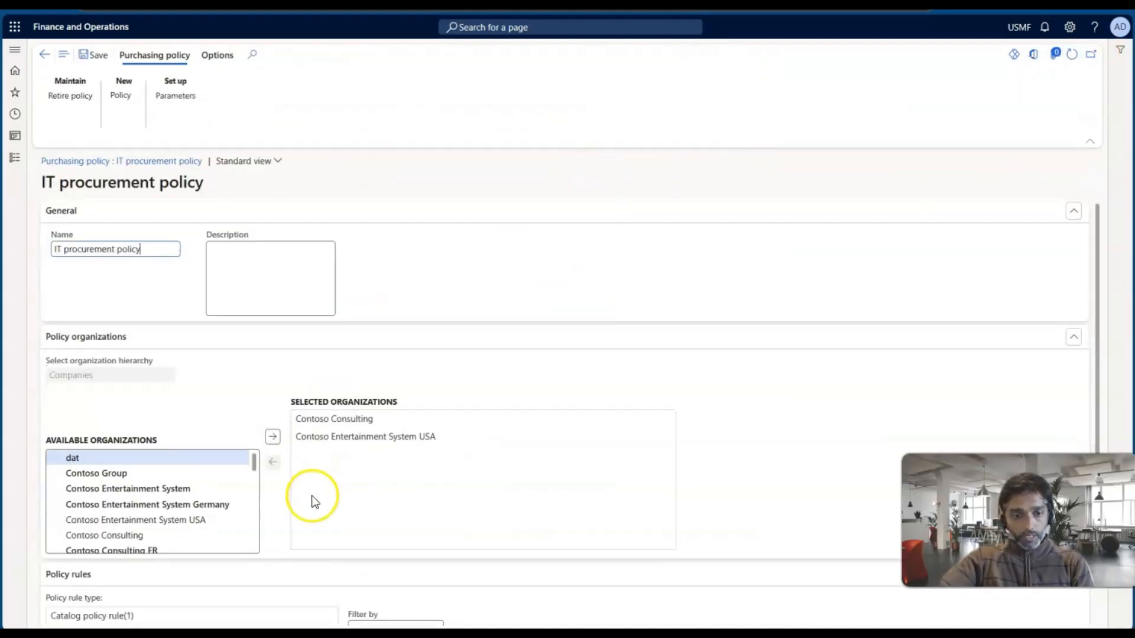
Open the reapproval rule for purchase orders and examine the setup fields available under purchase order lines, including the sales tax group.
scroll(325, 502, "down", 3)
left_click(377, 517)
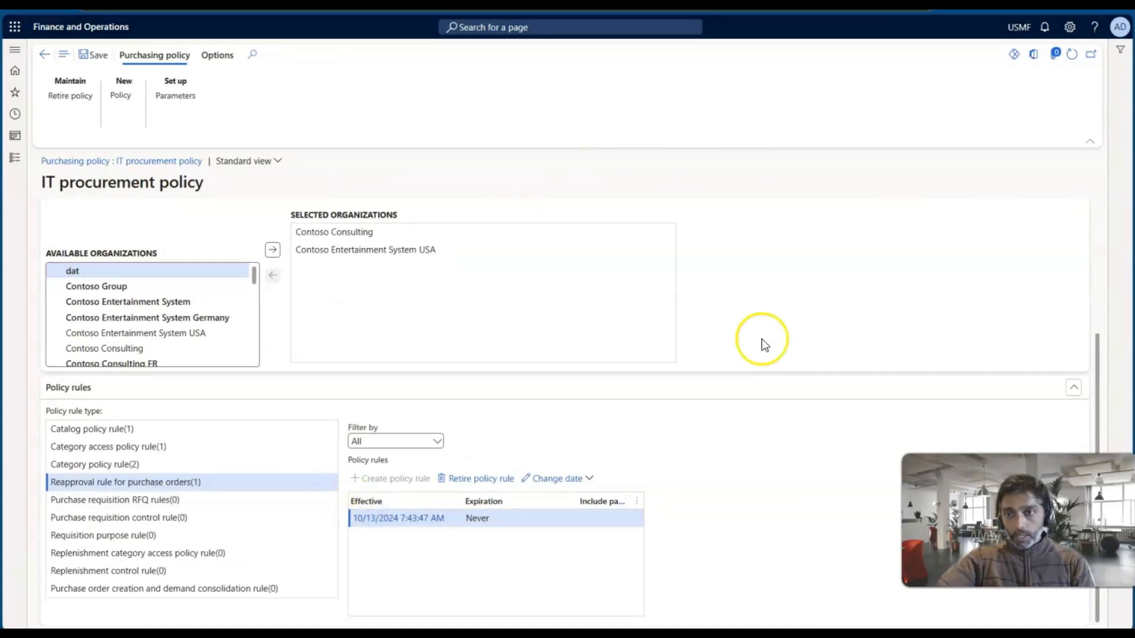
scroll(662, 304, "down", 3)
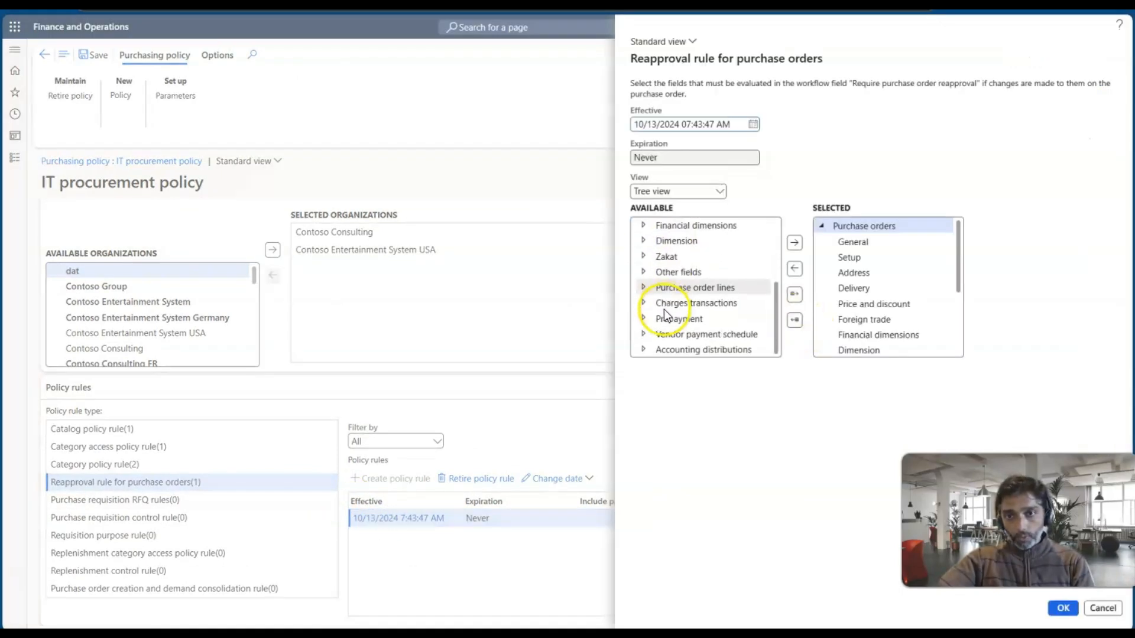
left_click(644, 288)
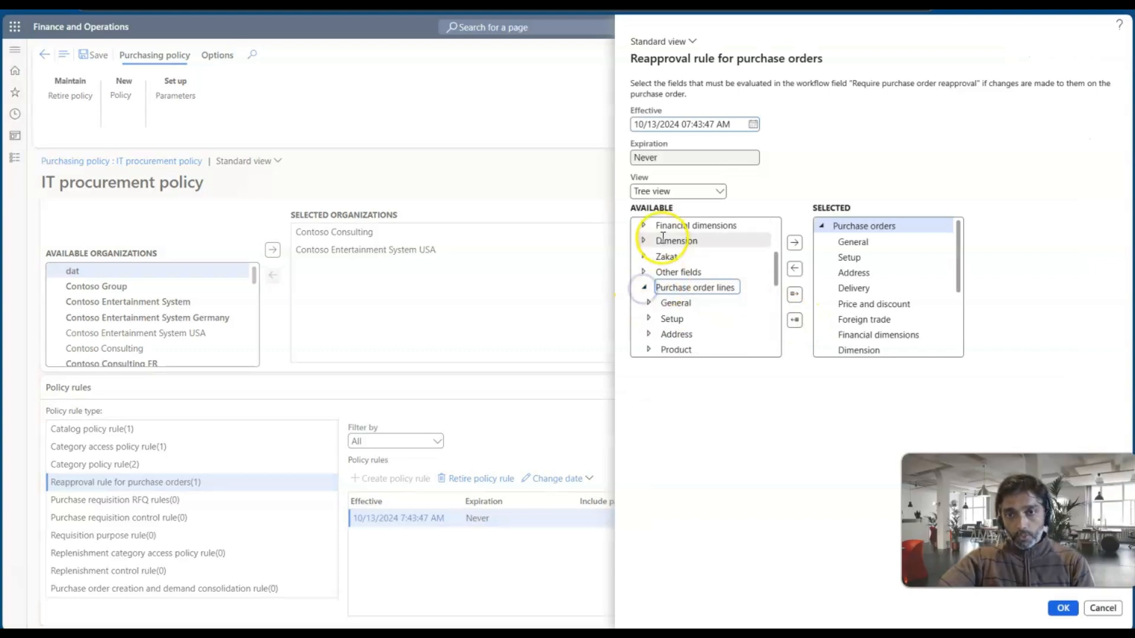
scroll(674, 321, "down", 2)
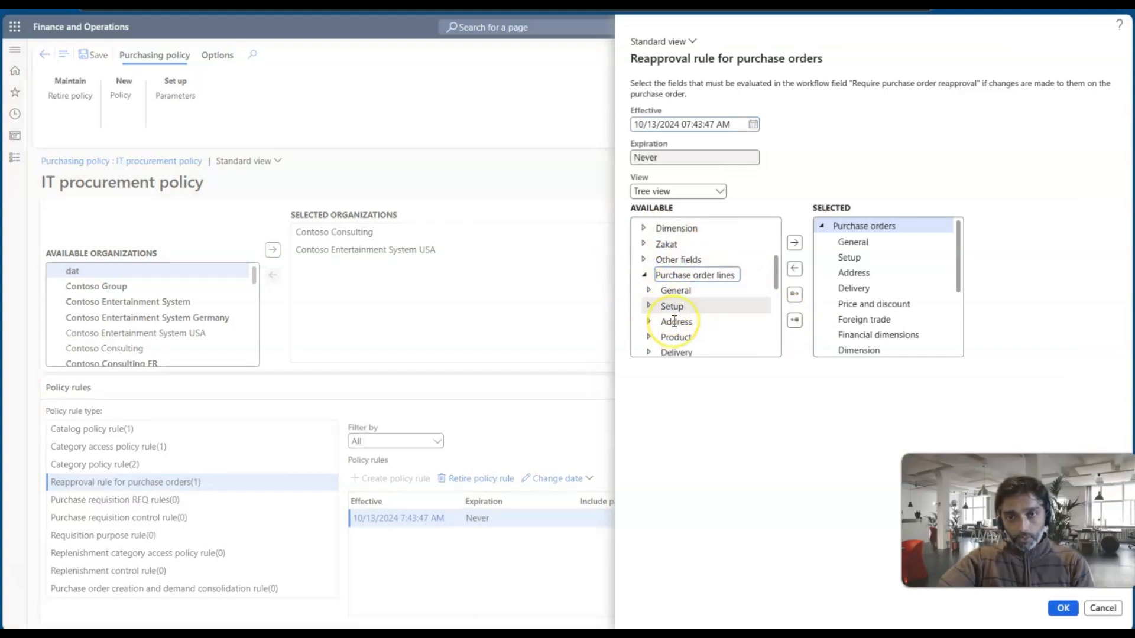
scroll(673, 322, "down", 1)
scroll(674, 321, "up", 1)
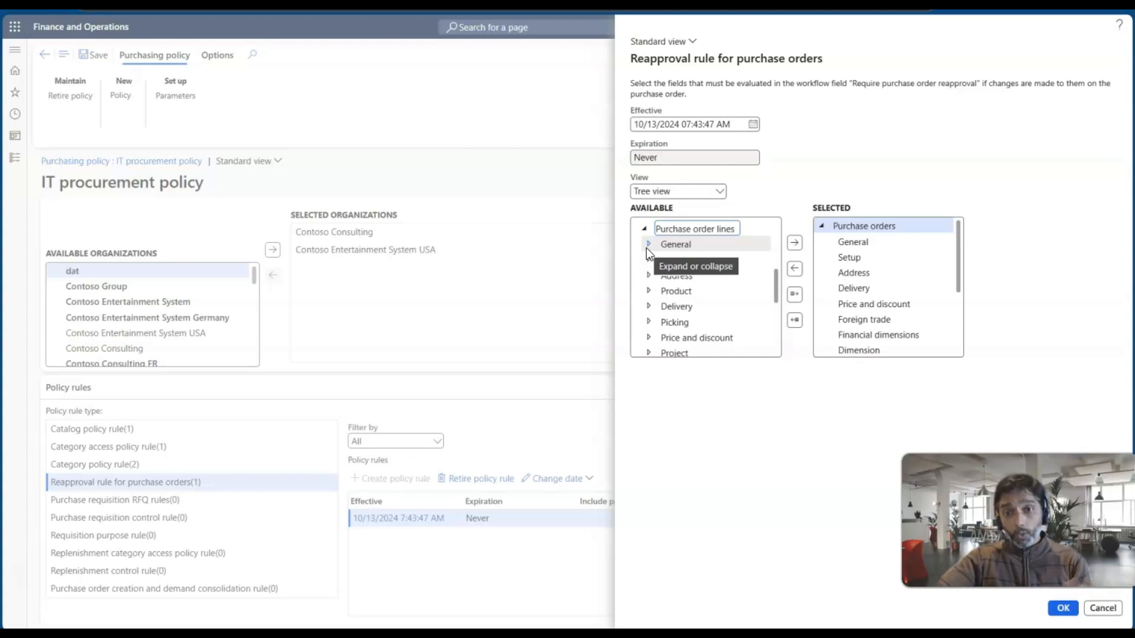
left_click(649, 260)
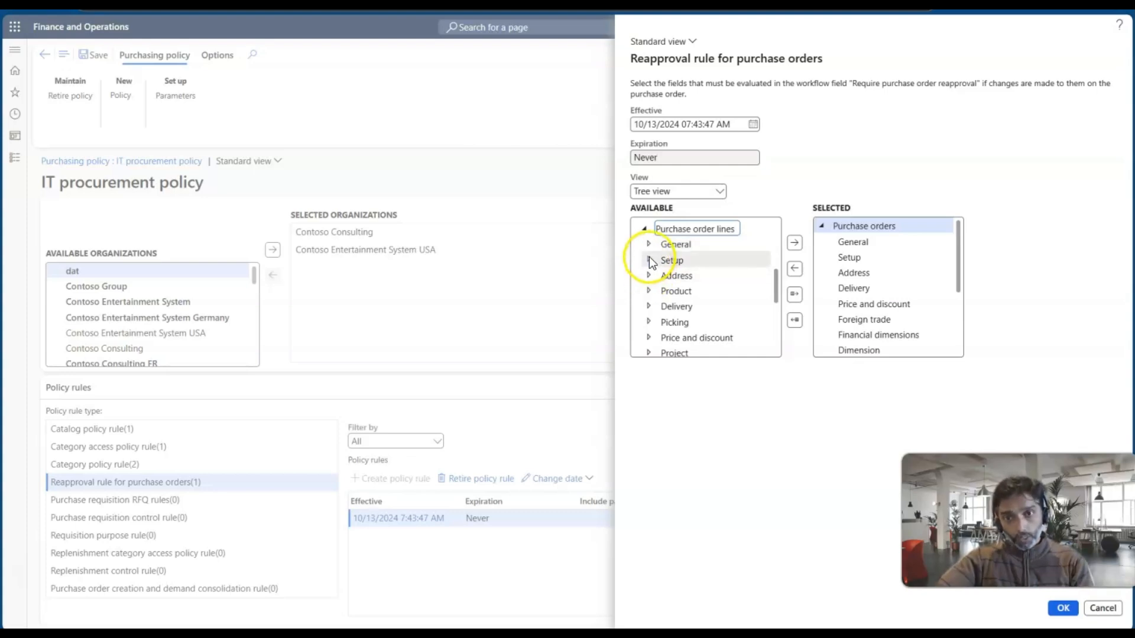
scroll(694, 294, "down", 3)
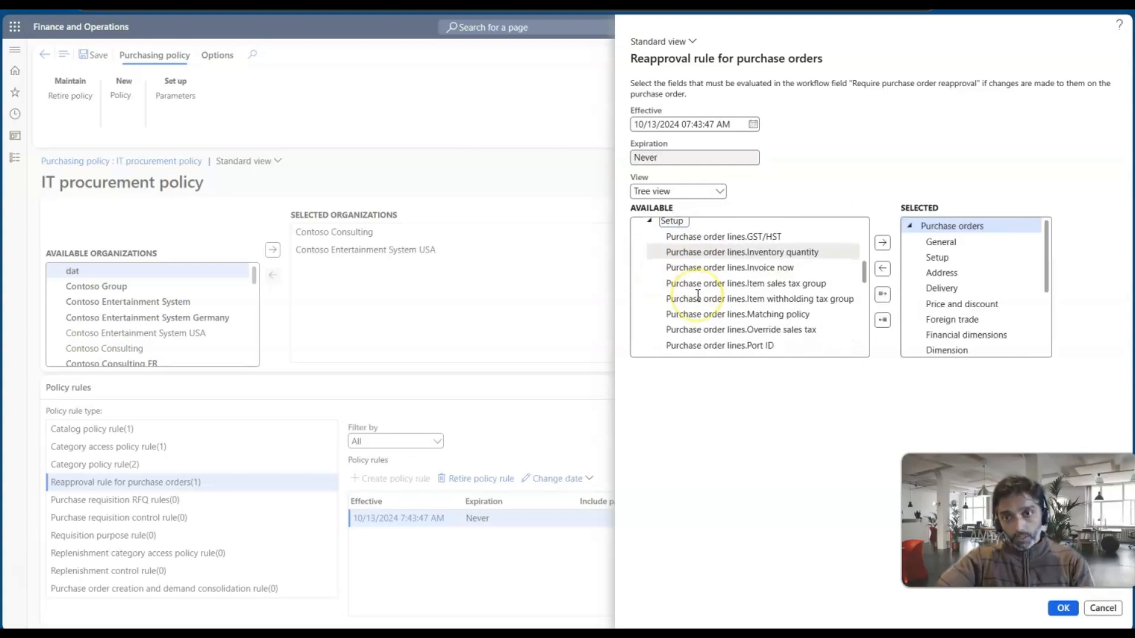
scroll(709, 294, "down", 2)
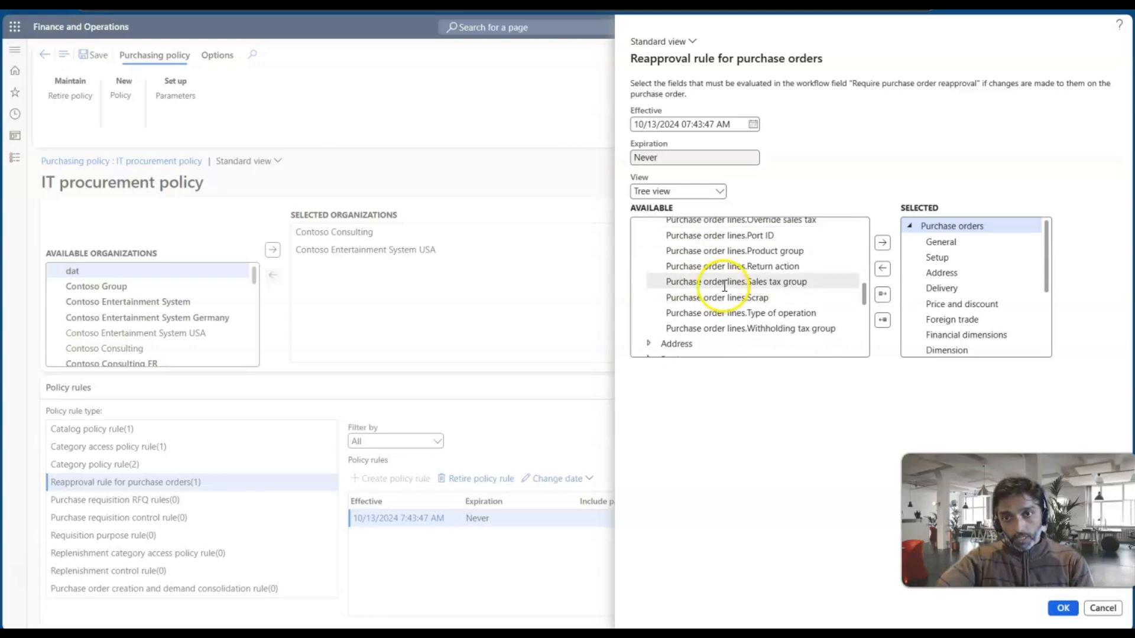
left_click(725, 287)
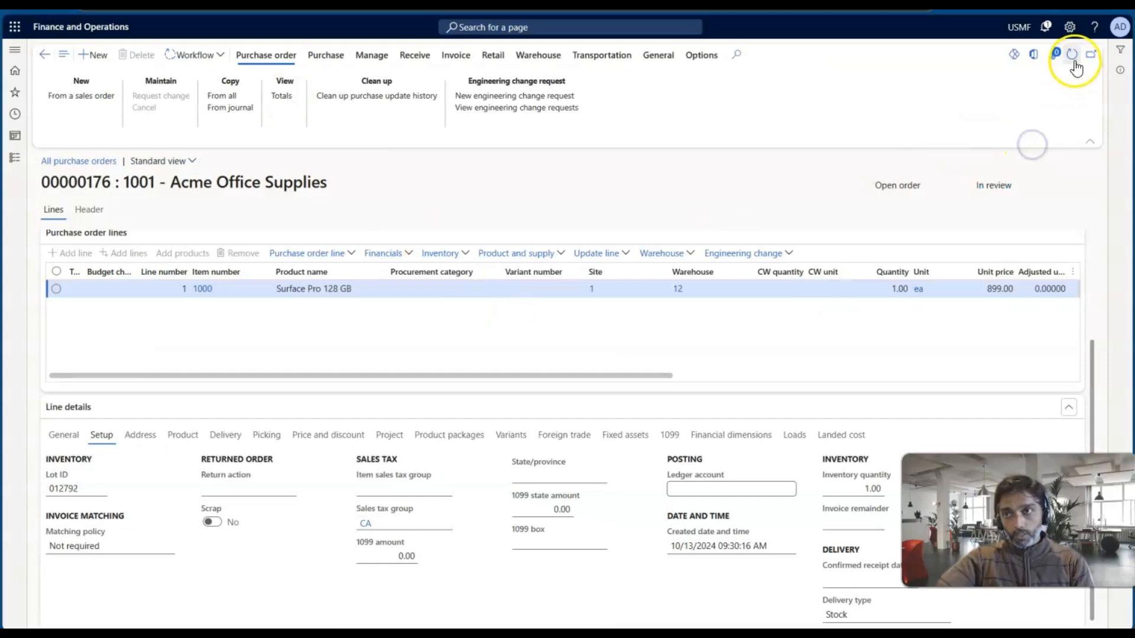
Check the changed purchase order's workflow status, refreshing the order and checking again.
left_click(218, 55)
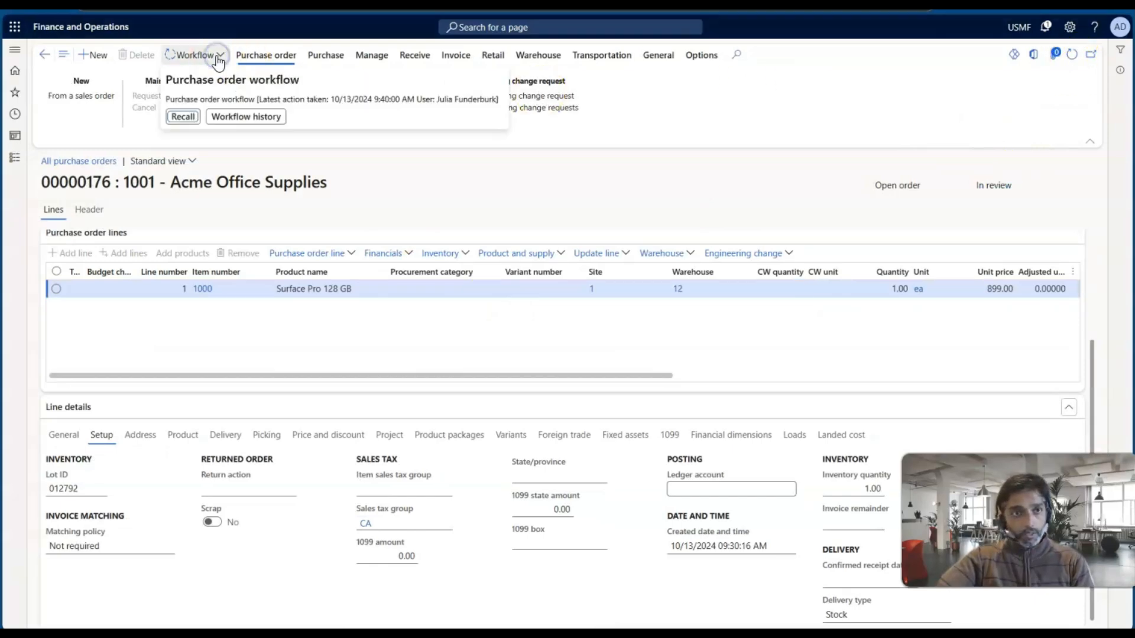
left_click(590, 199)
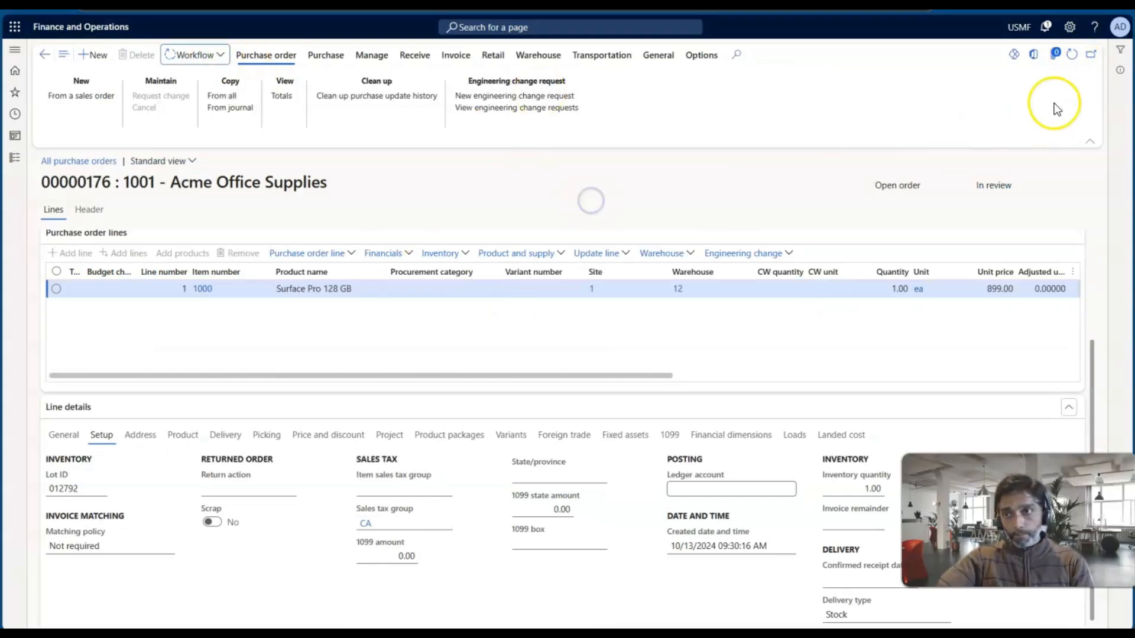
left_click(1072, 56)
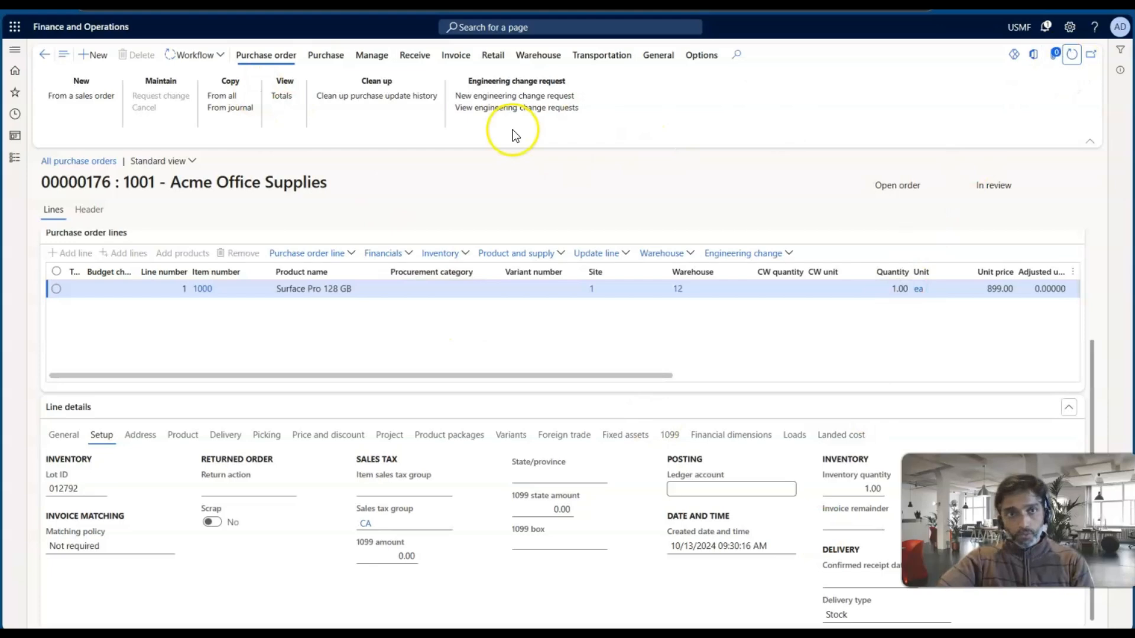
left_click(212, 59)
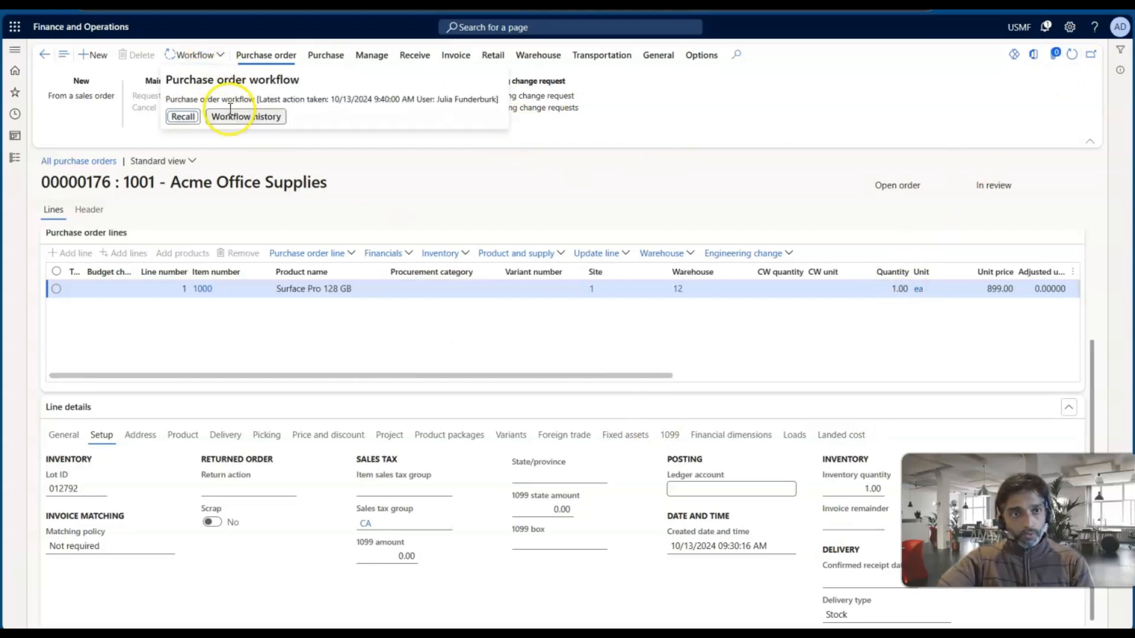
left_click(501, 172)
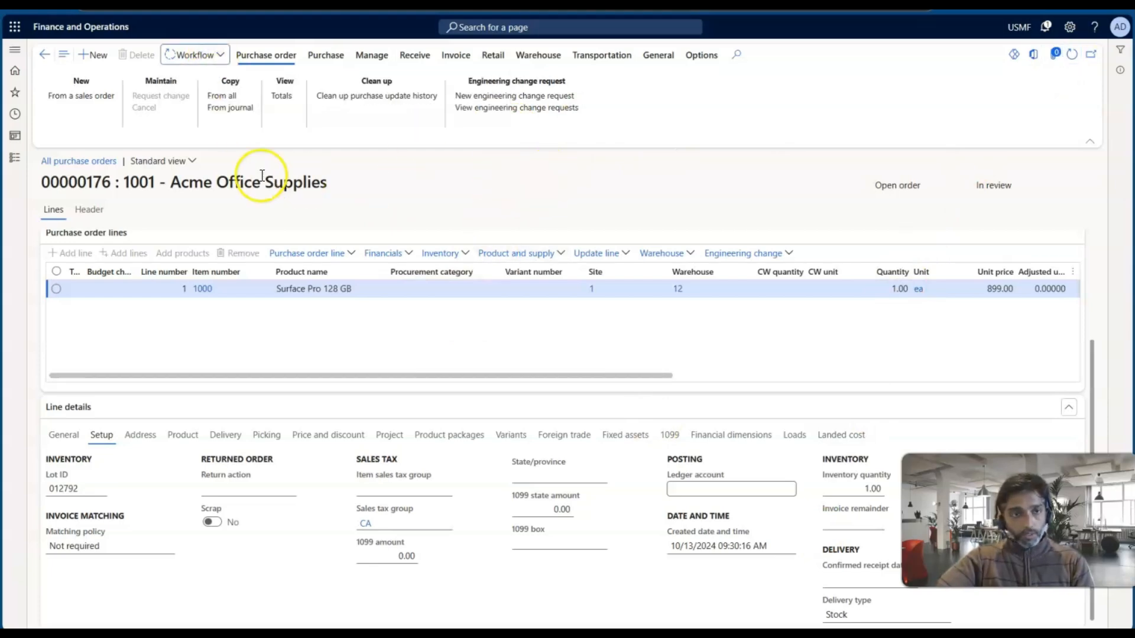
Review the versions of the Purchase order workflow in the procurement and sourcing workflows, then close the version list.
left_click(8, 154)
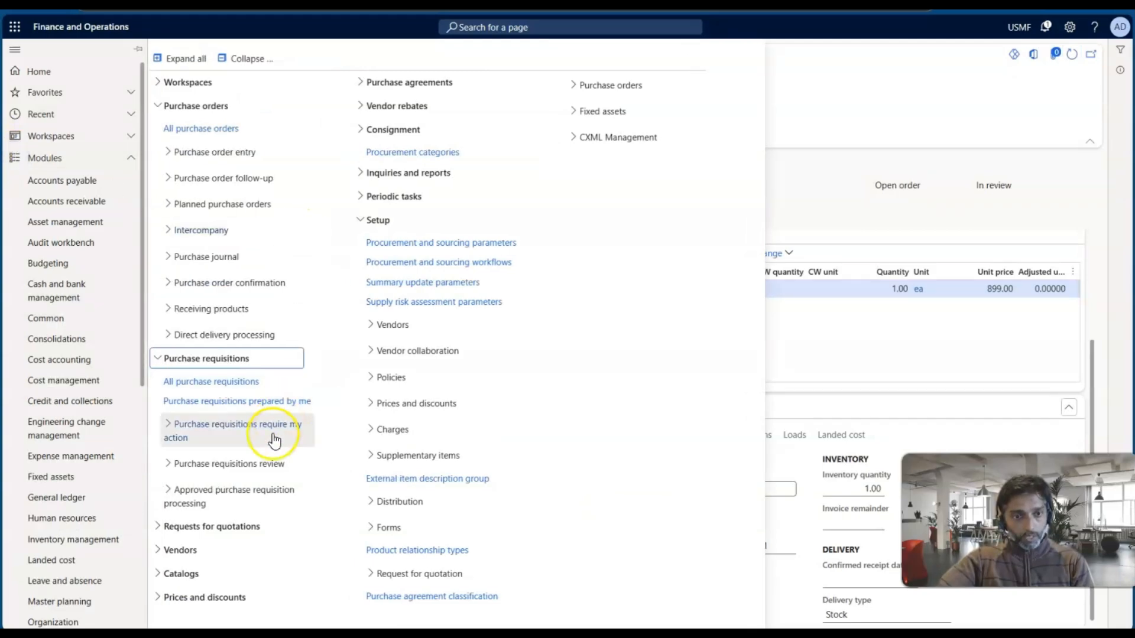
left_click(440, 262)
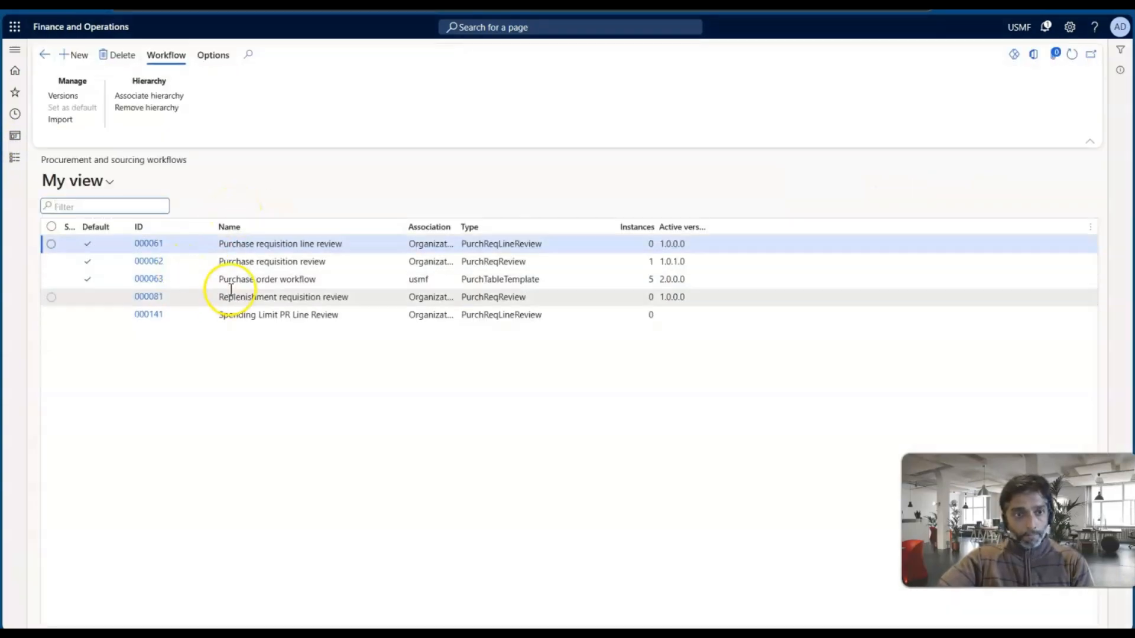
left_click(251, 278)
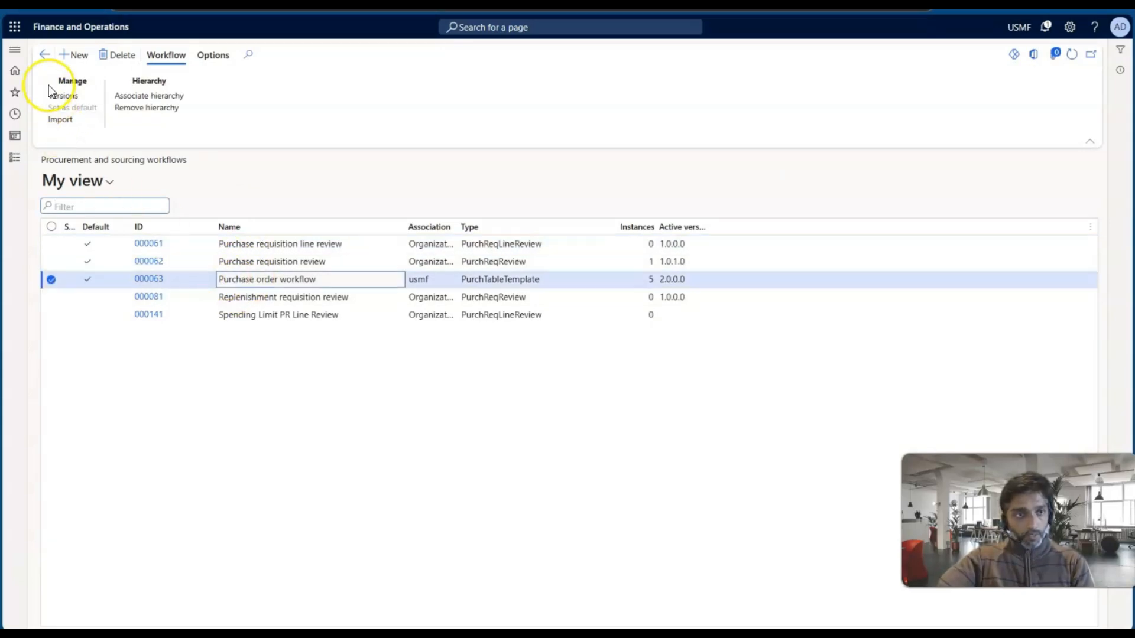
left_click(61, 97)
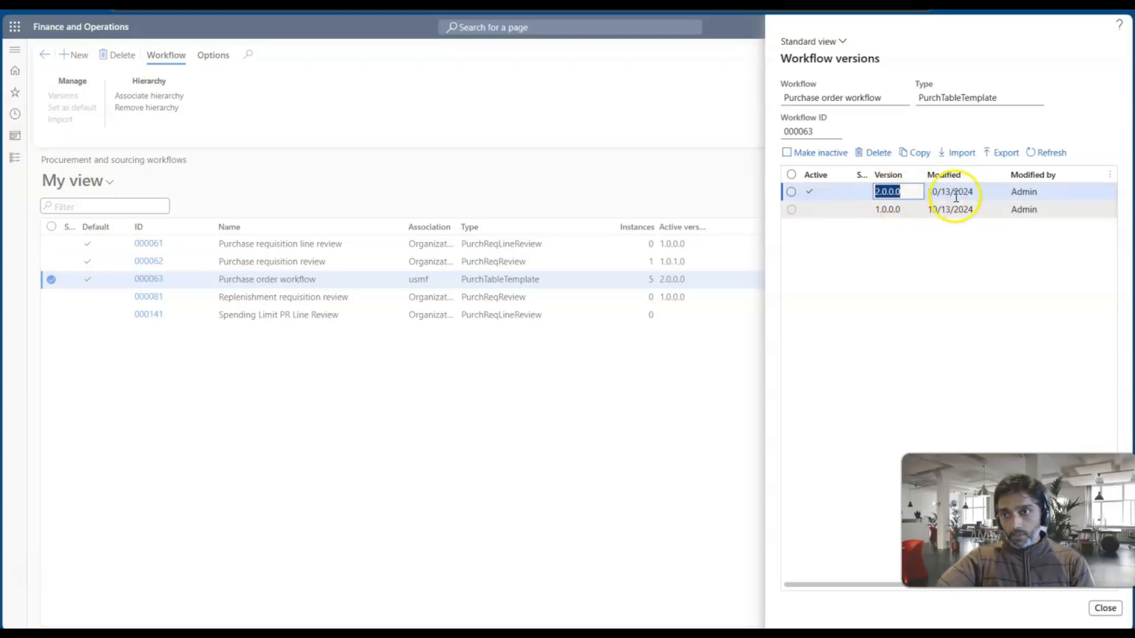
mouse_move(763, 634)
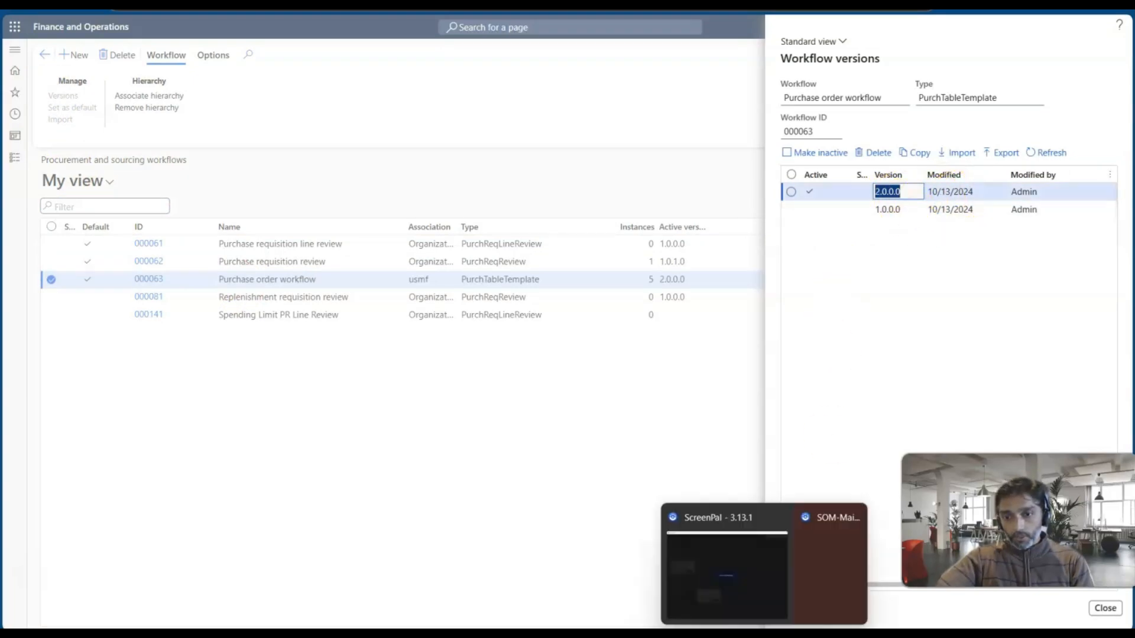
left_click(630, 414)
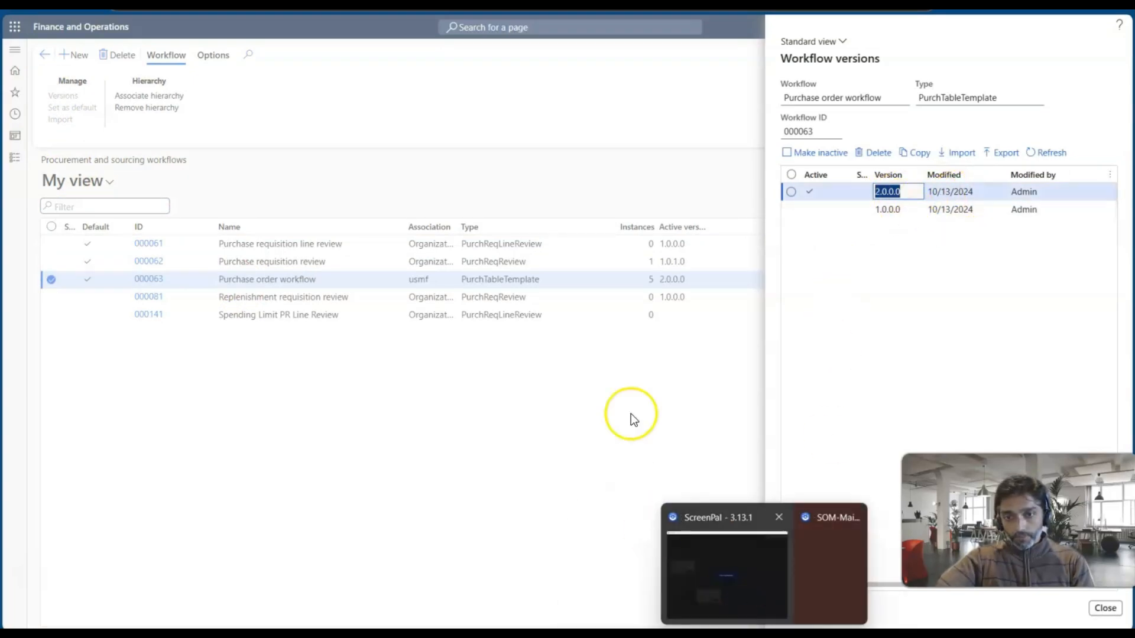
left_click(1103, 610)
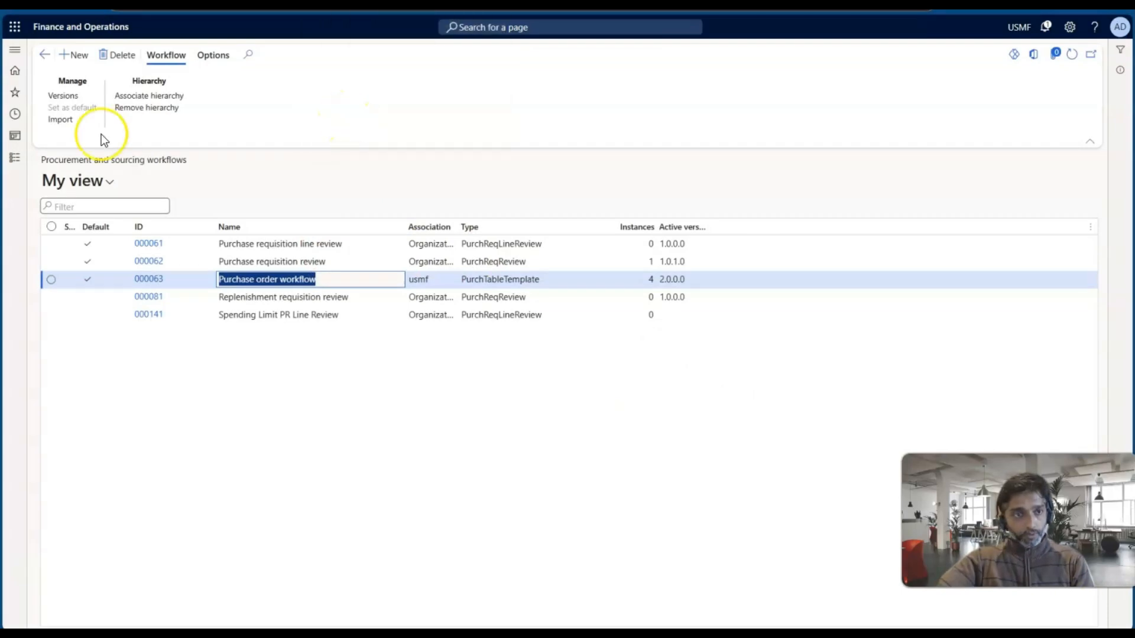
Find the changed Acme Office Supplies order among all purchase orders, check its workflow status and open the order.
left_click(15, 157)
left_click(236, 127)
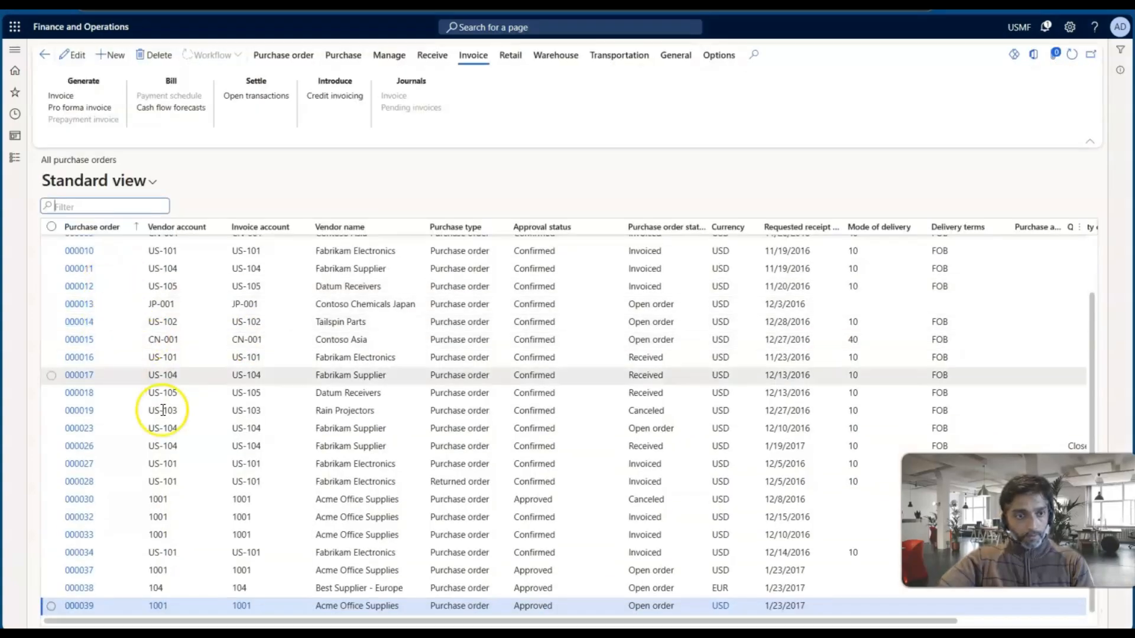
scroll(148, 292, "up", 5)
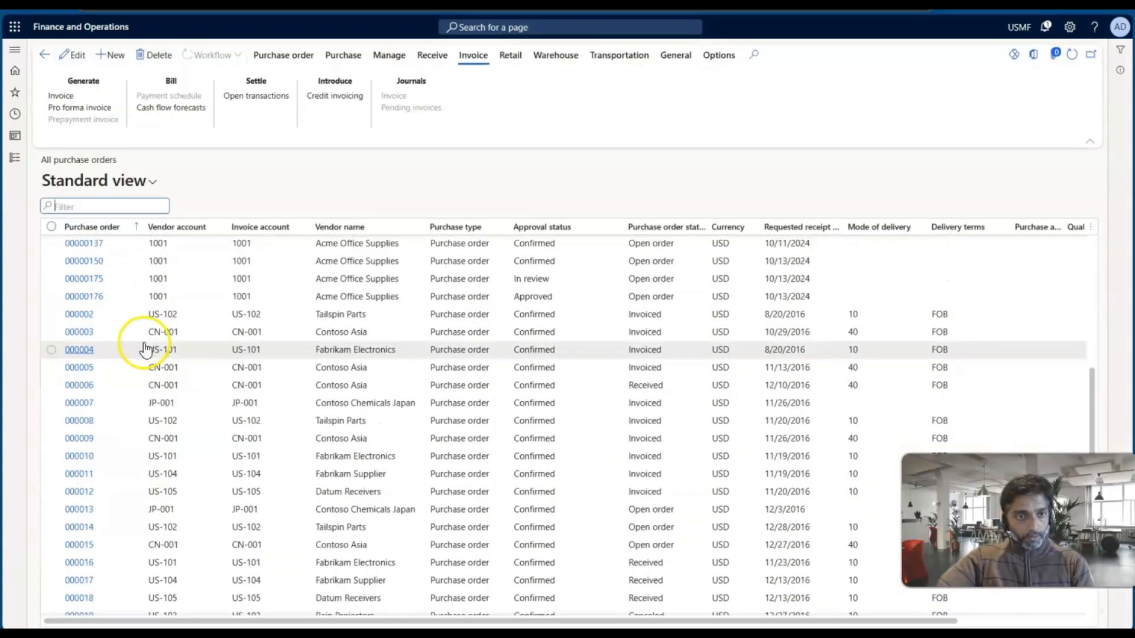
left_click(172, 362)
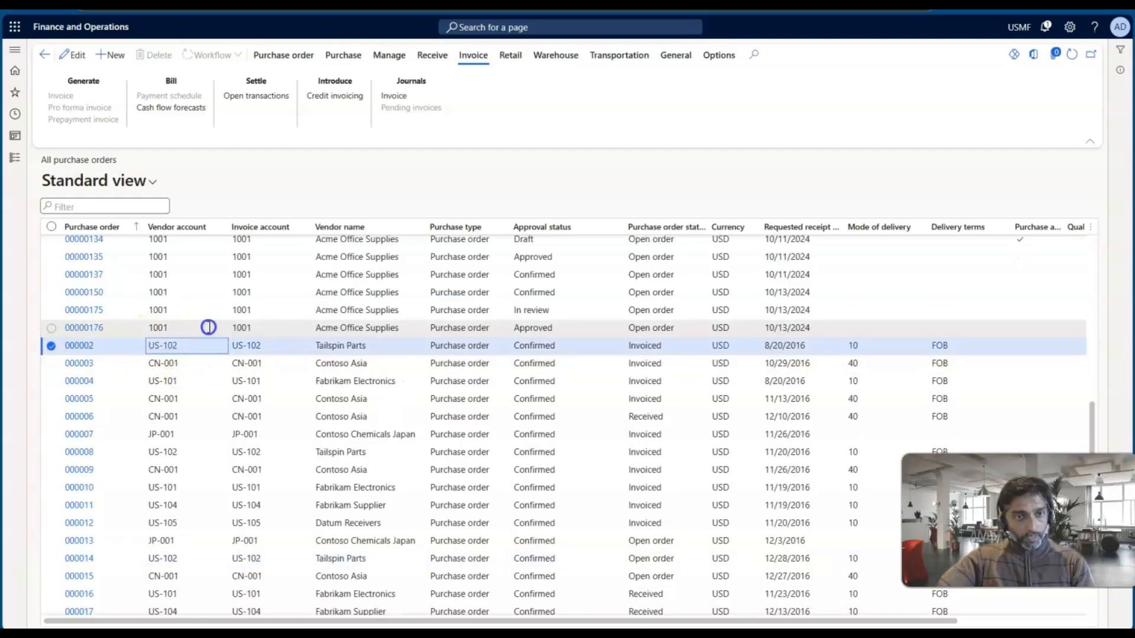
left_click(204, 327)
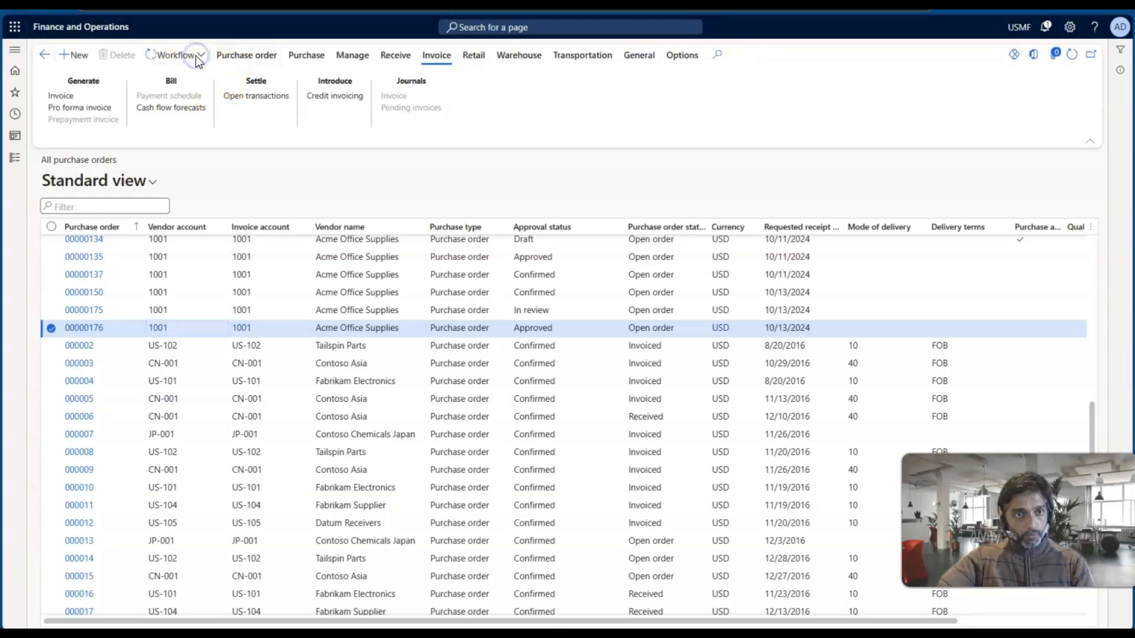
left_click(198, 56)
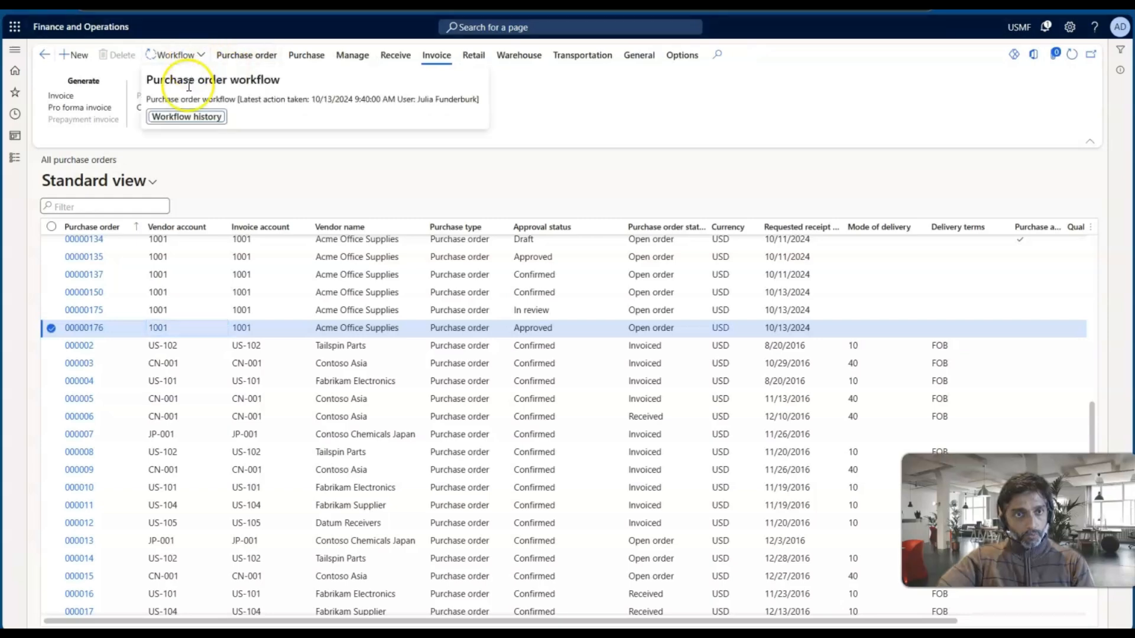
left_click(97, 334)
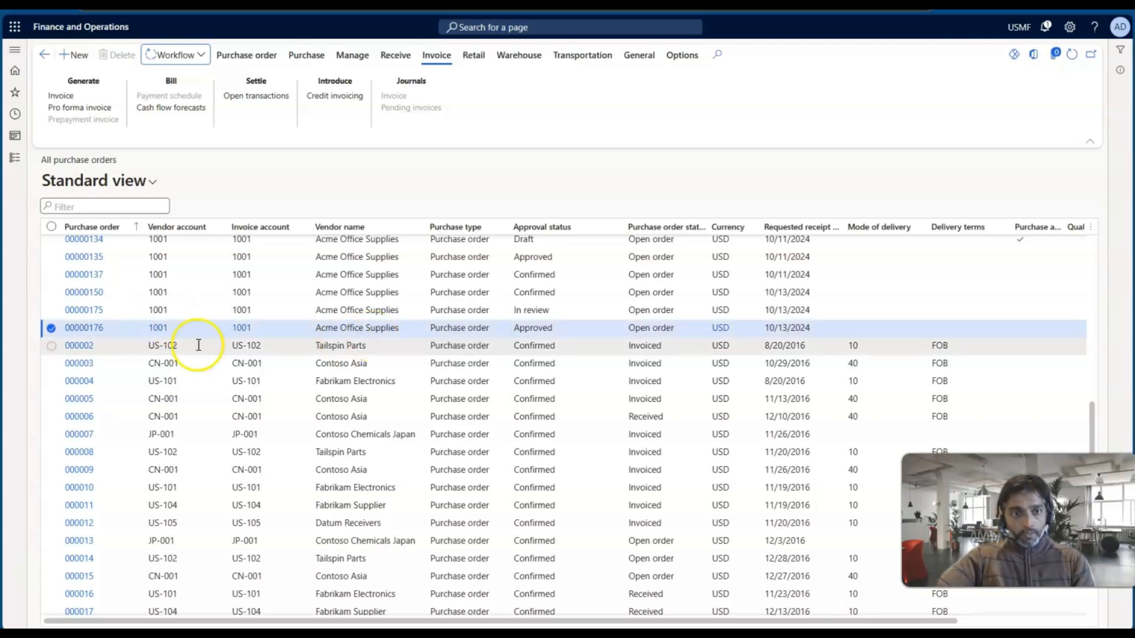
left_click(109, 334)
left_click(93, 329)
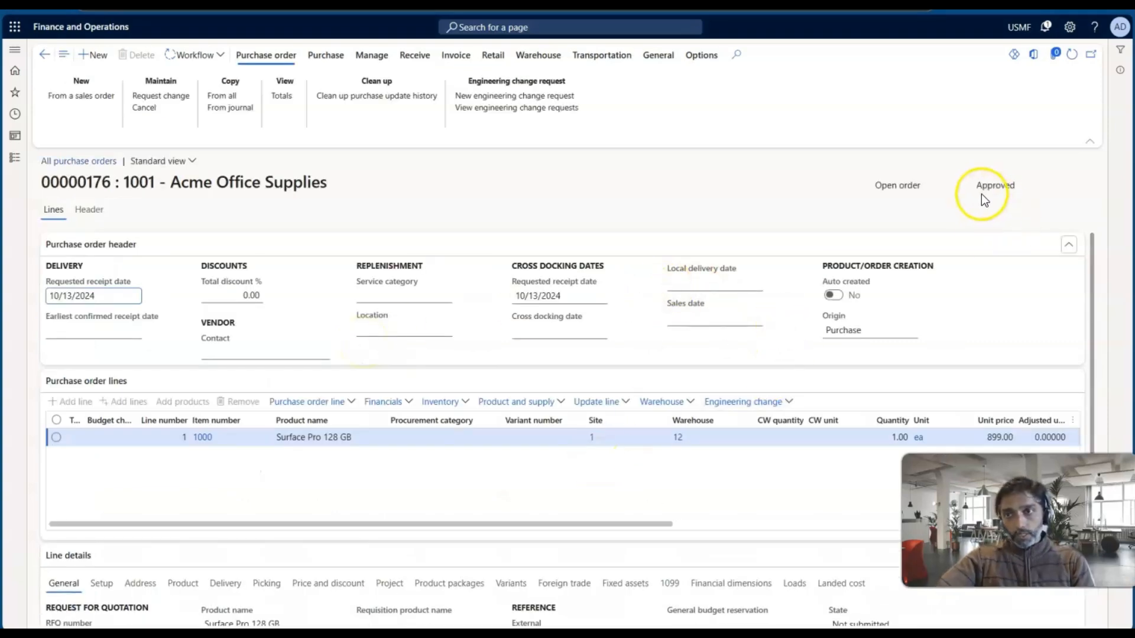
Check the order's approval status against the sales tax group in the Surface Pro 128 GB line's setup details.
left_click_drag(980, 191, 1012, 189)
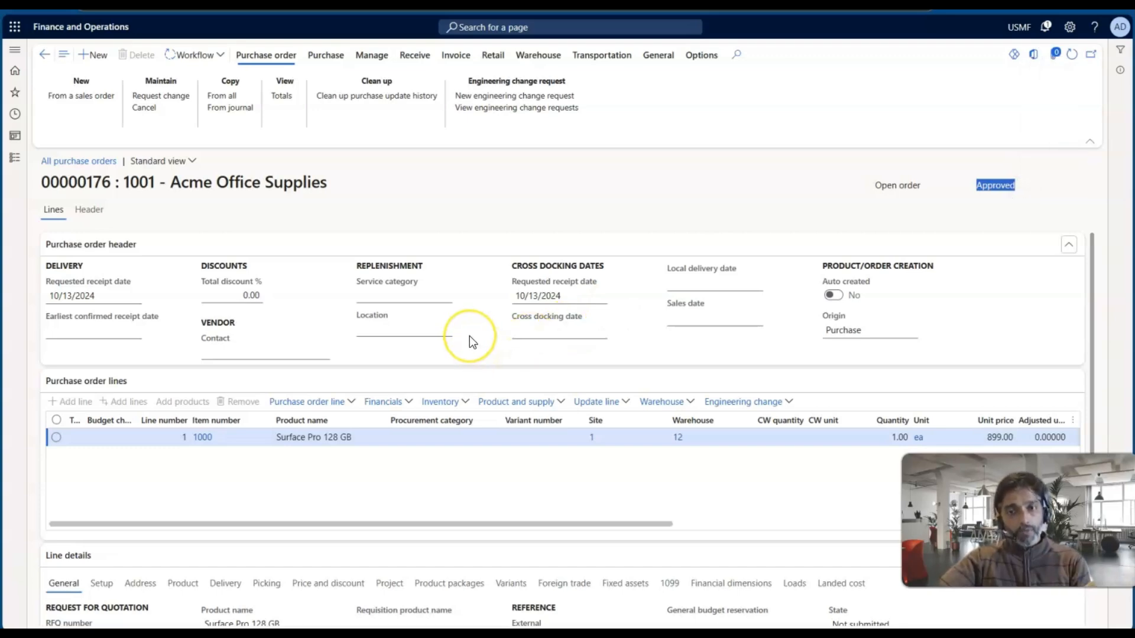
scroll(470, 336, "down", 3)
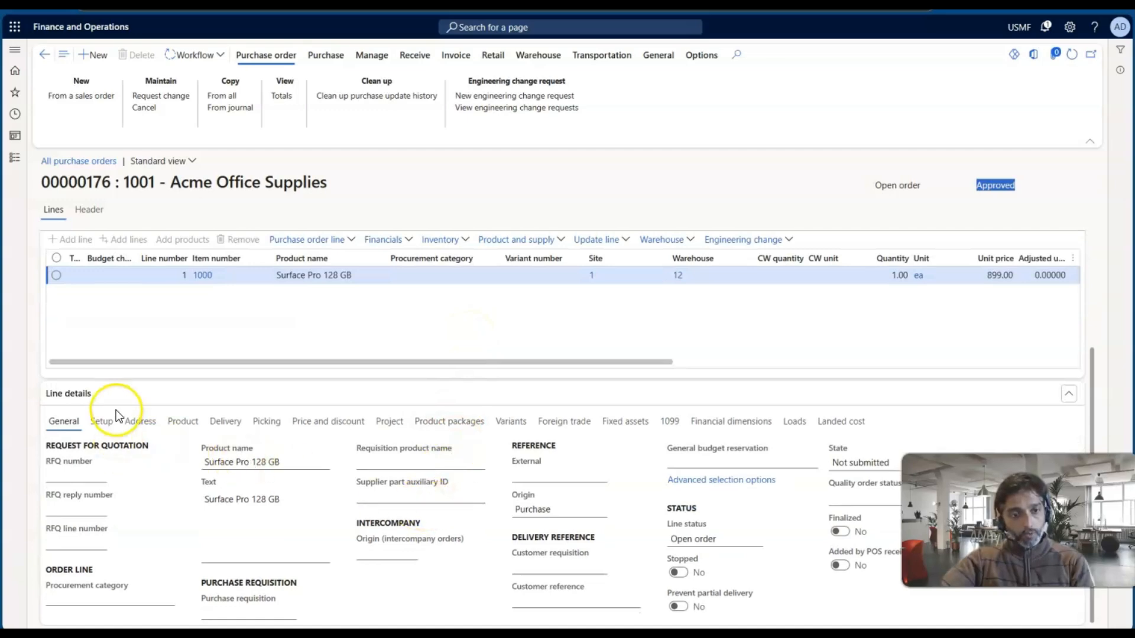
left_click(99, 424)
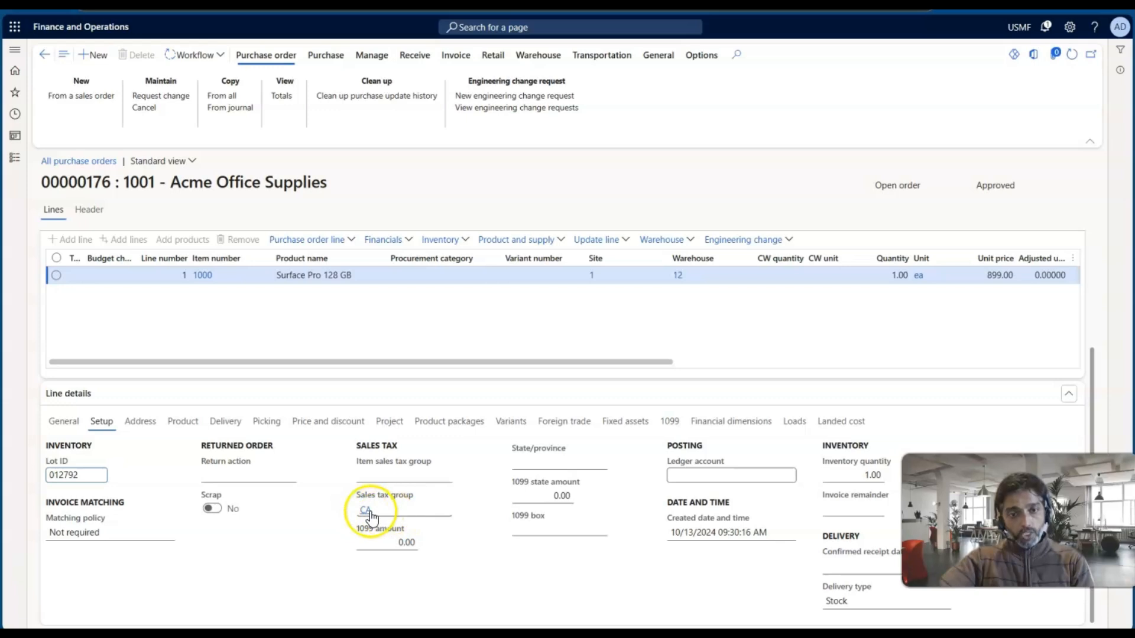
double_click(986, 183)
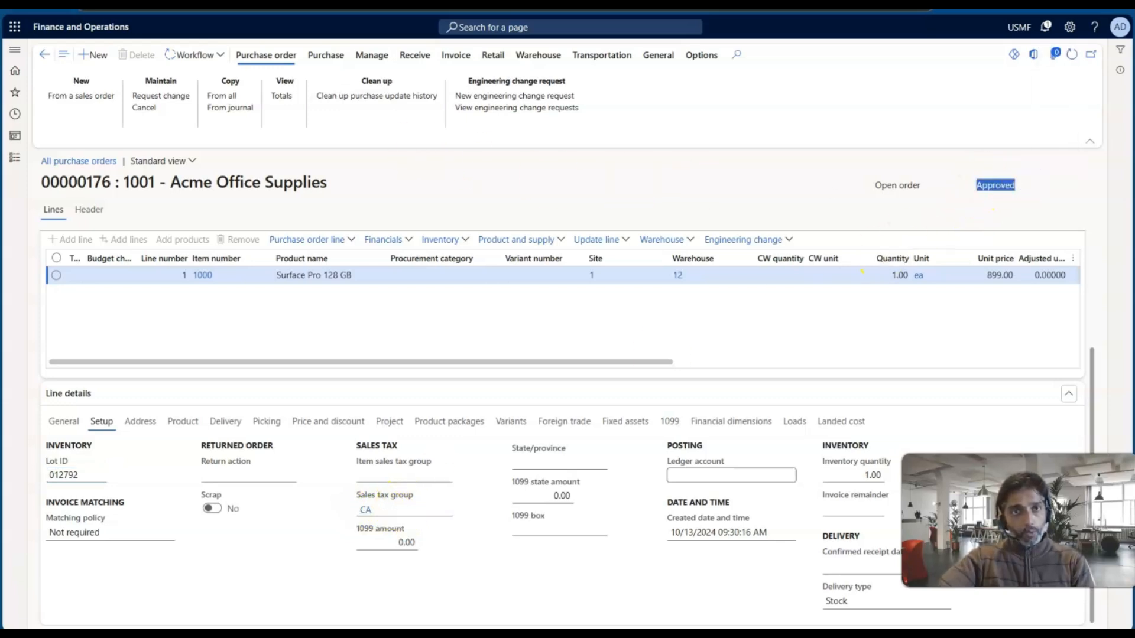
Confirm the approved Acme Office Supplies purchase order and request a change to it.
left_click(325, 56)
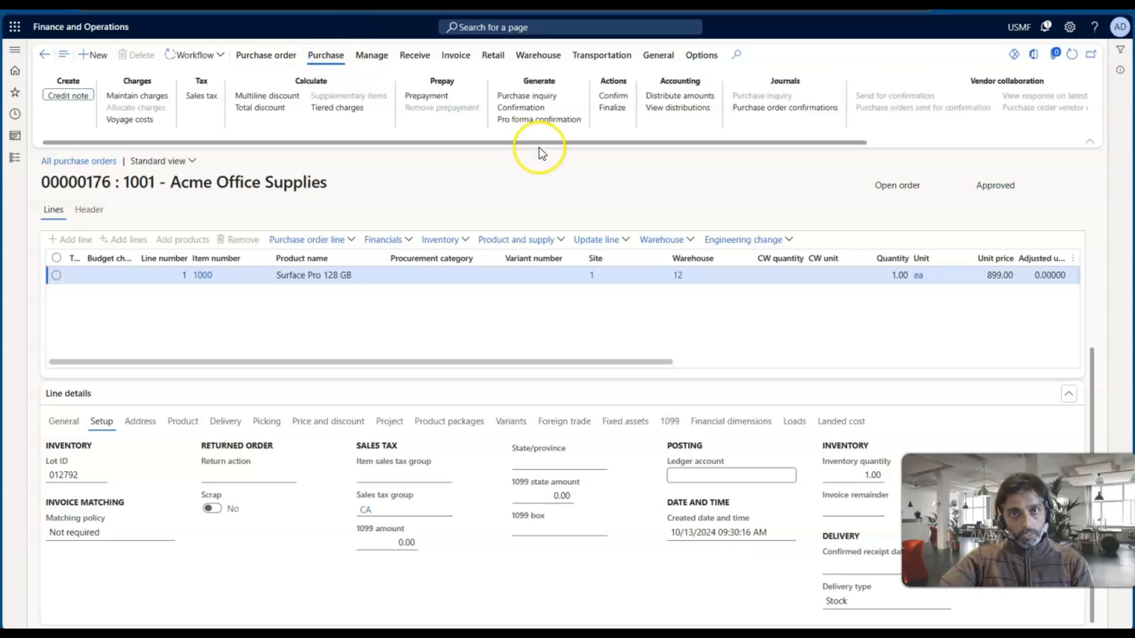
left_click(613, 96)
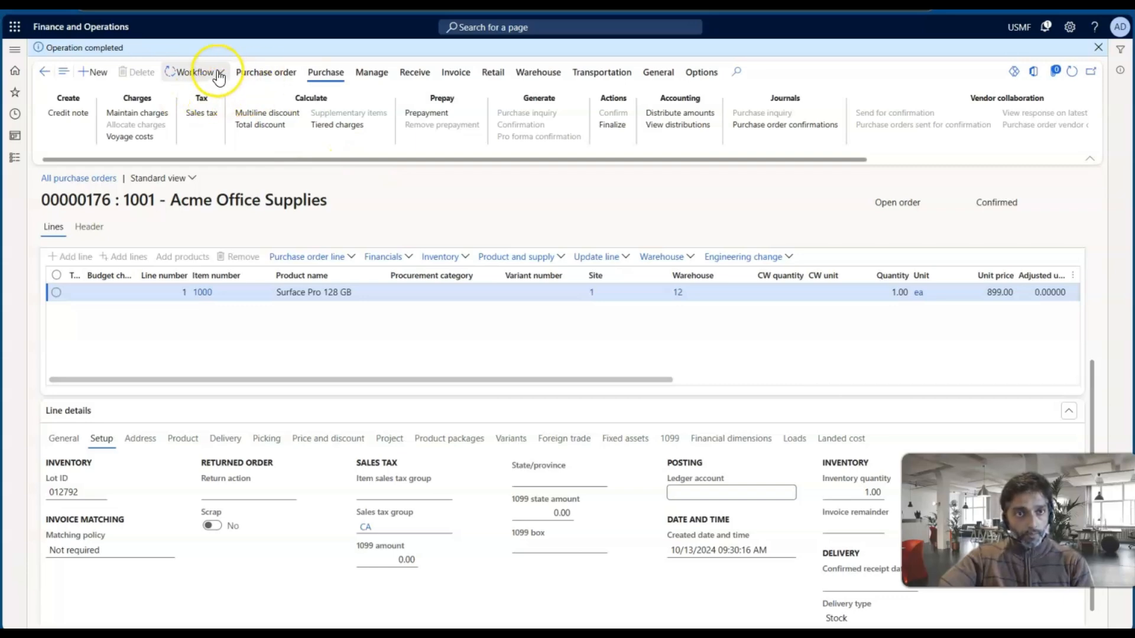
left_click(287, 77)
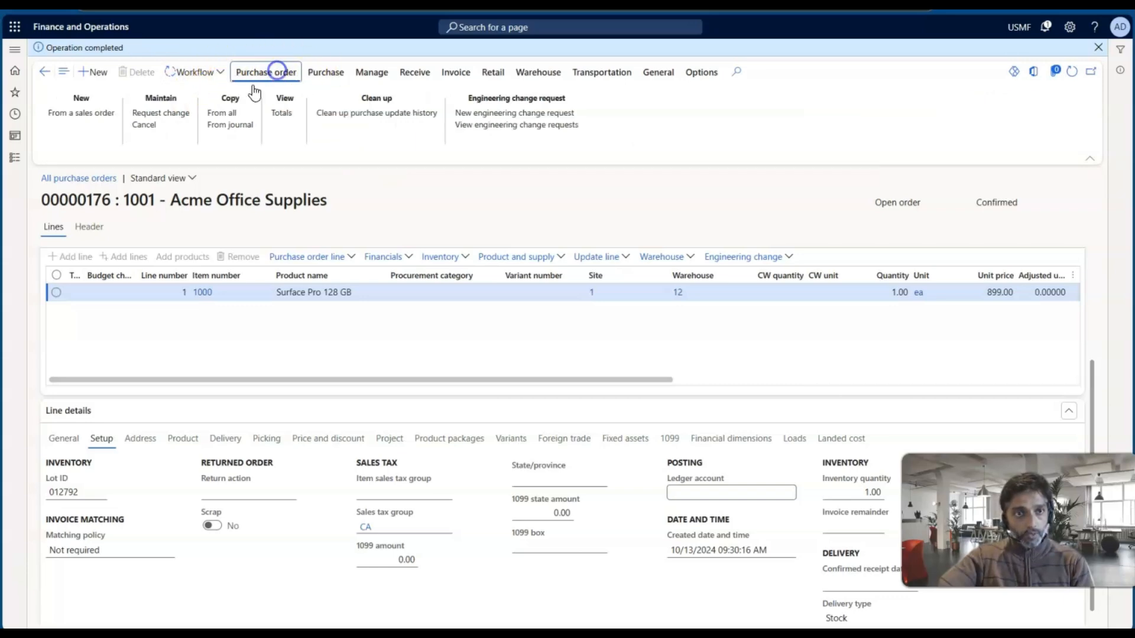
left_click(159, 112)
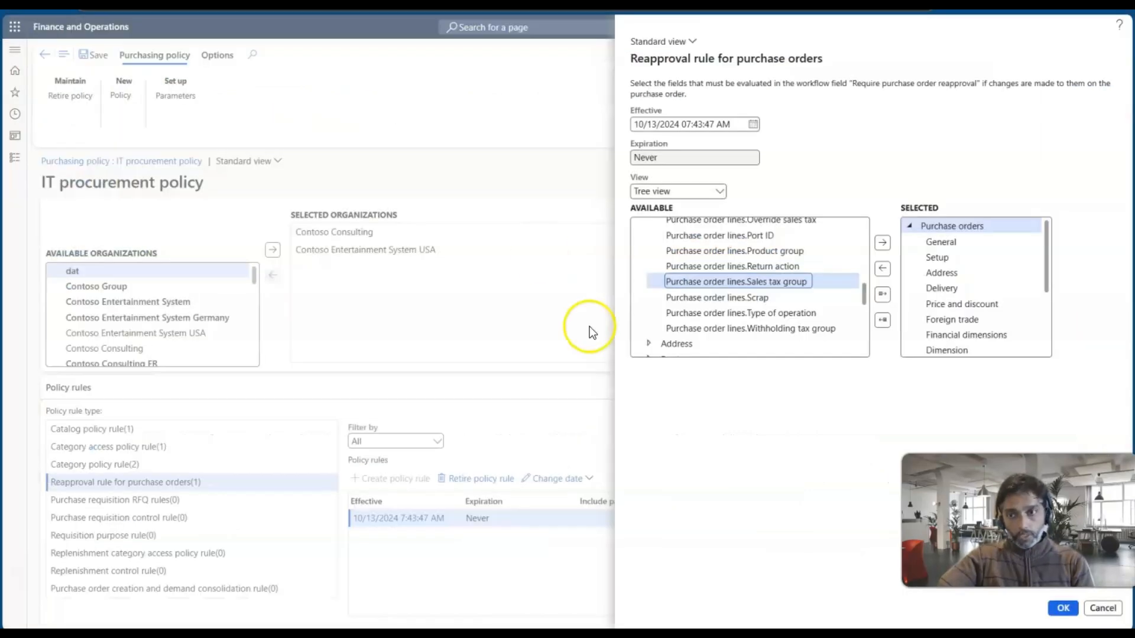
Examine the General fields of the purchase order lines selected in the IT procurement policy's reapproval rule.
scroll(946, 296, "down", 3)
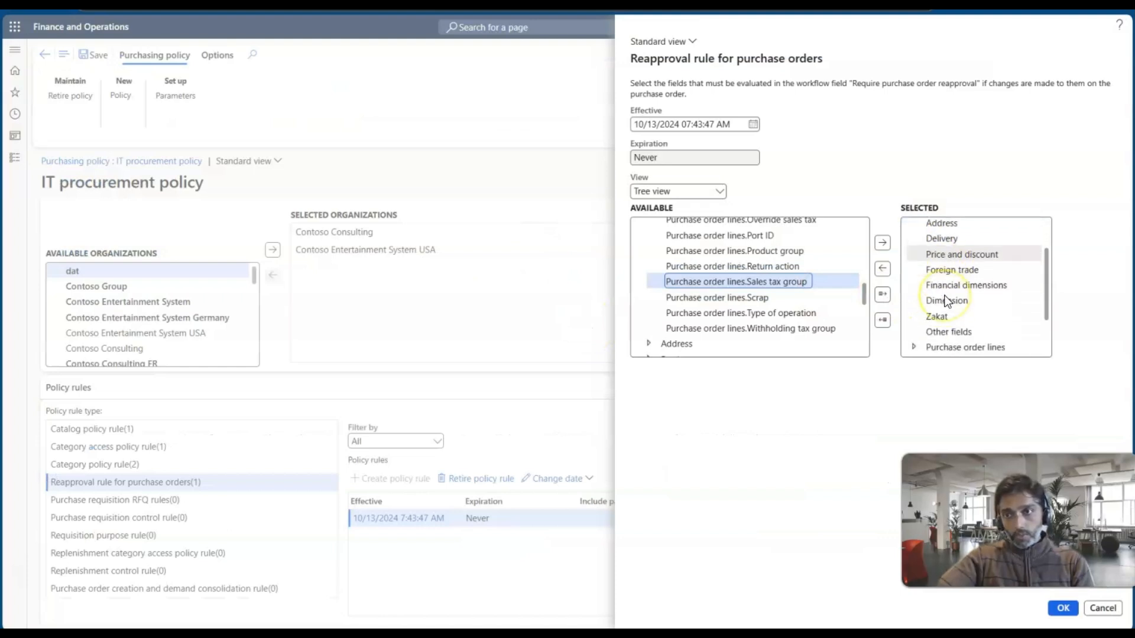
left_click(914, 293)
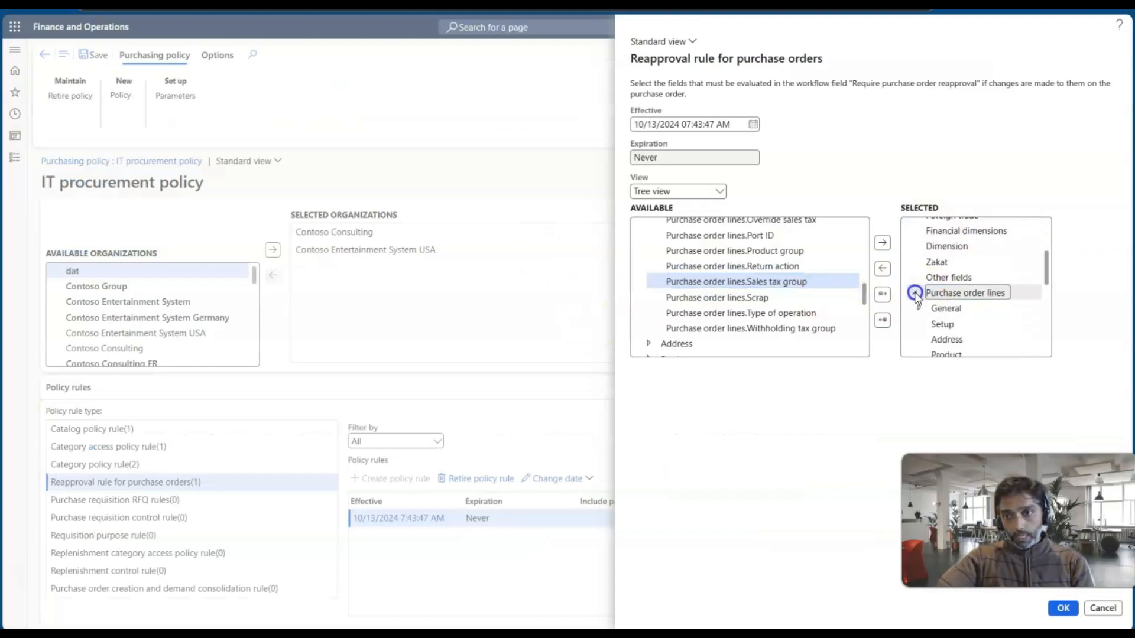
scroll(940, 268, "down", 1)
left_click(941, 265)
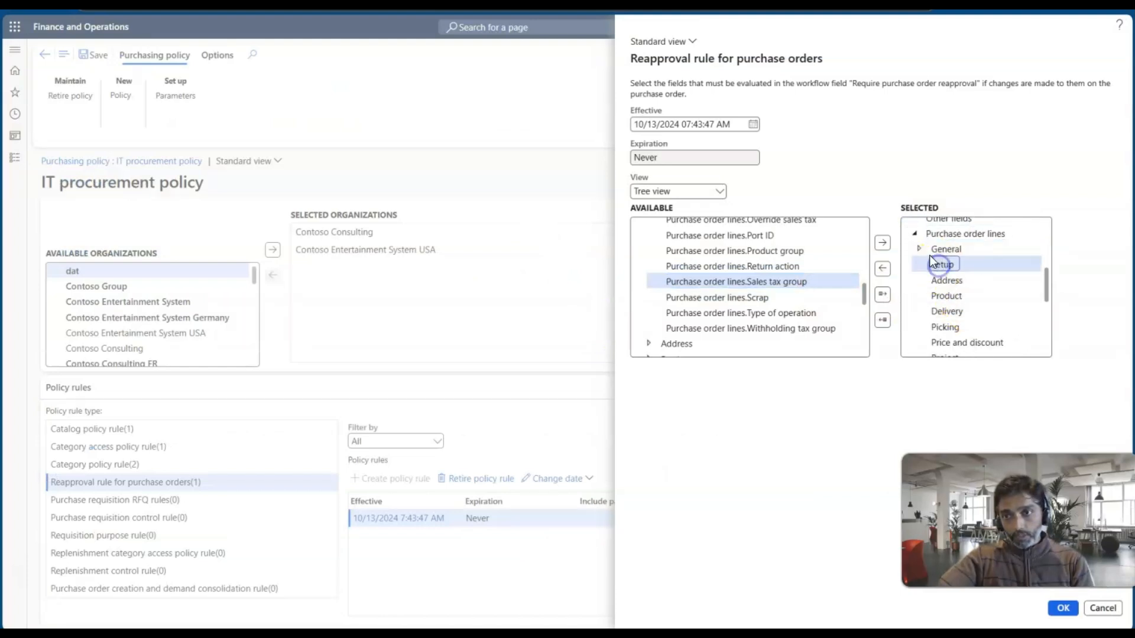
left_click(920, 248)
left_click(963, 265)
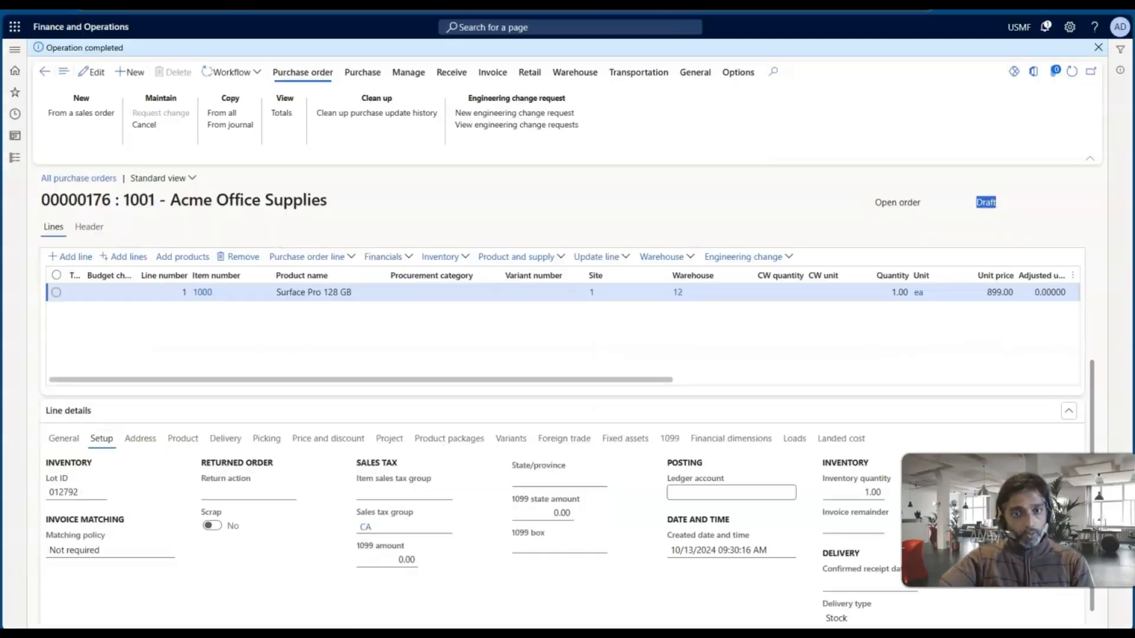
Edit the purchase order, set Stopped to Yes in the Surface Pro 128 GB line's general details and save.
left_click(69, 439)
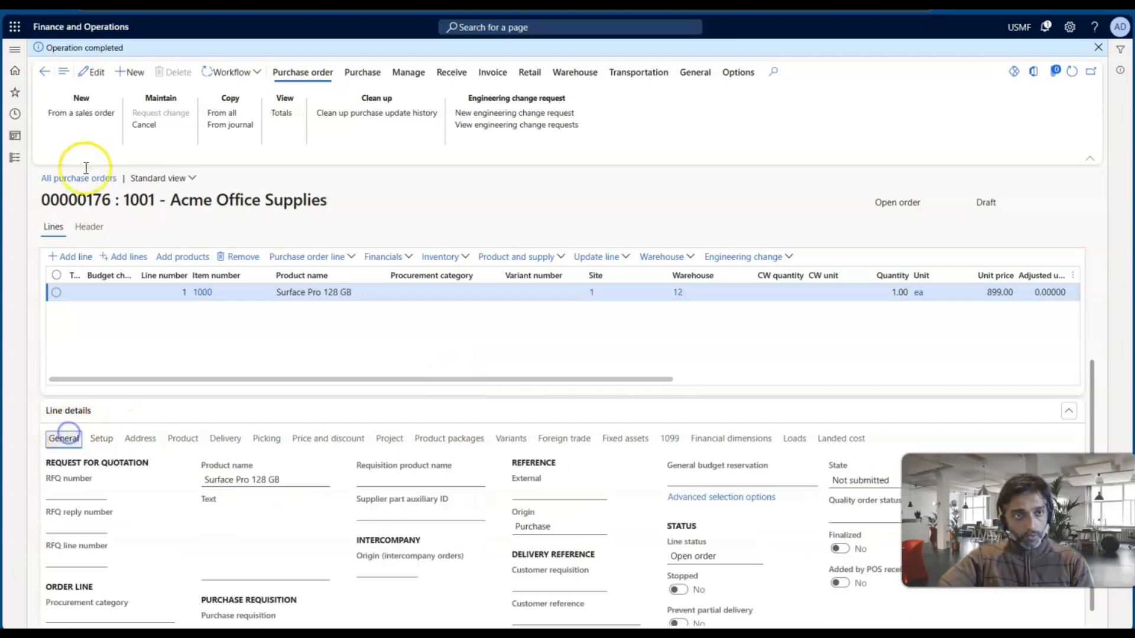
left_click(92, 71)
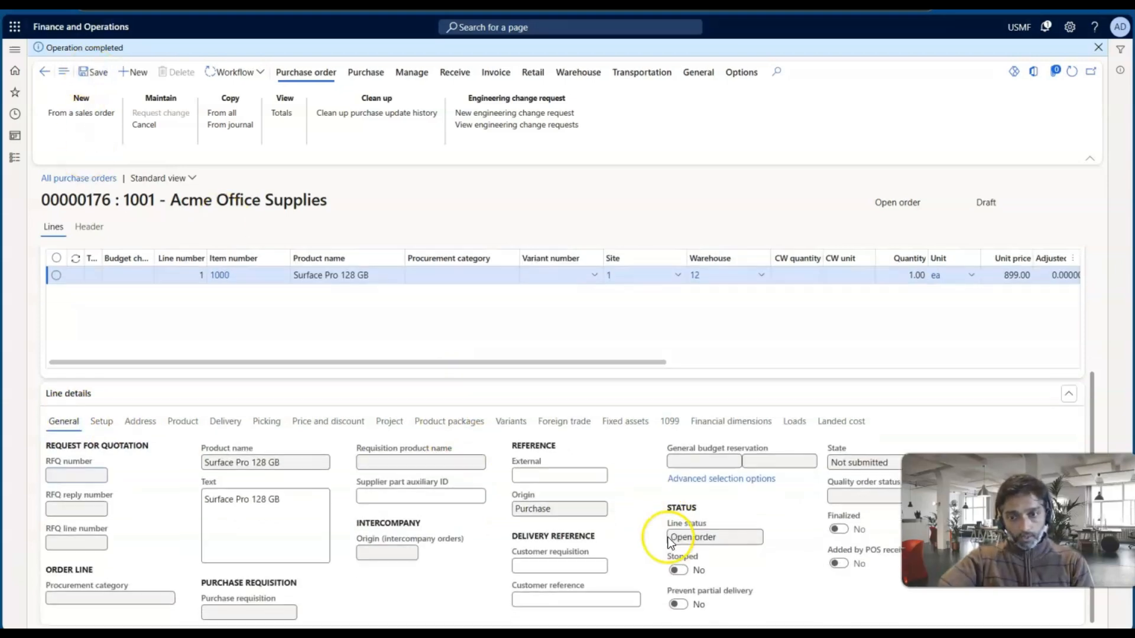
left_click(679, 571)
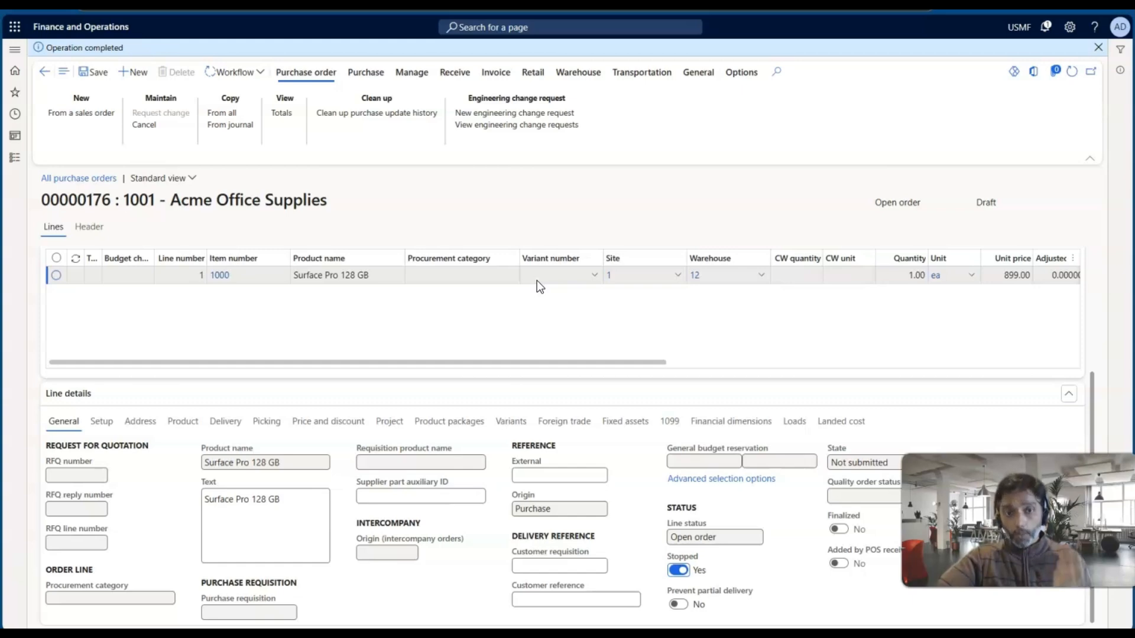
left_click(517, 302)
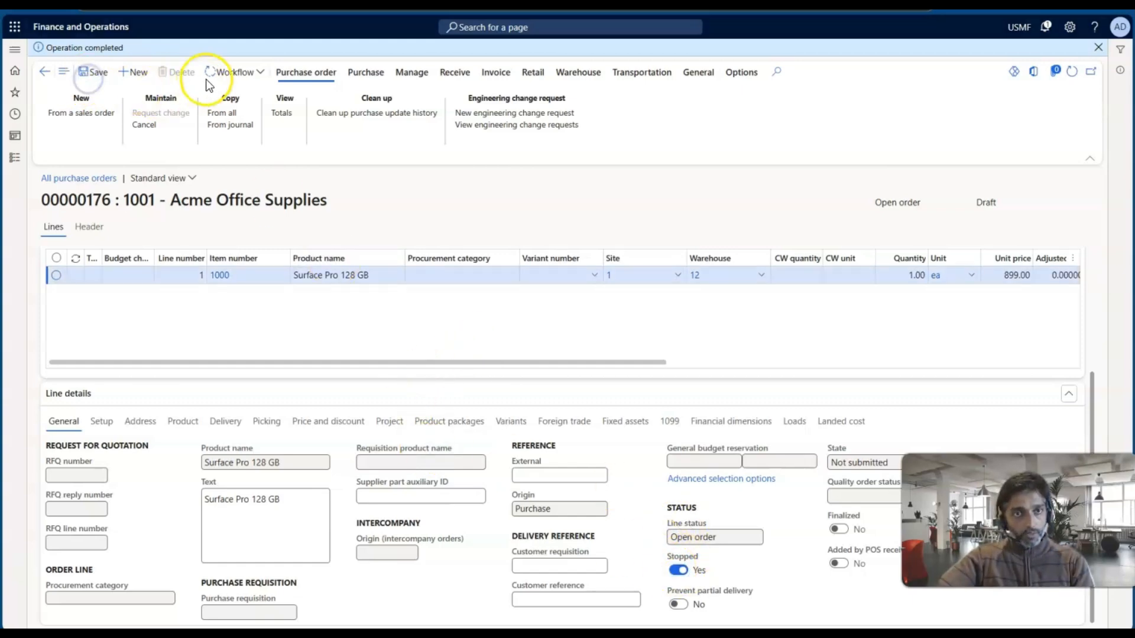
Submit the changed purchase order to the approval workflow without a comment and dismiss the notification.
left_click(236, 73)
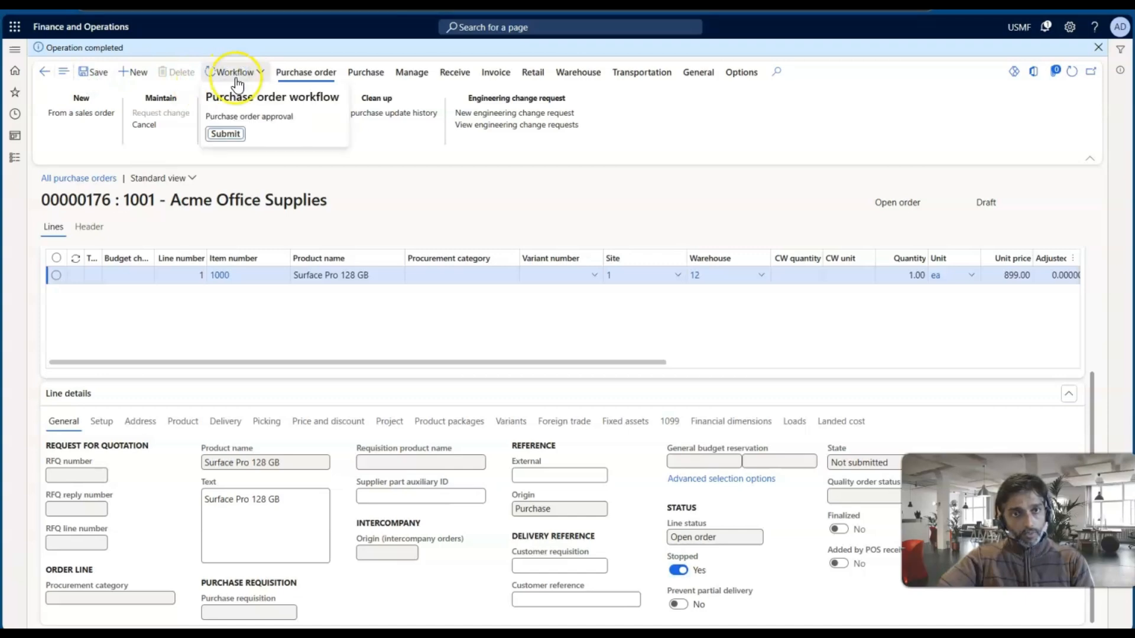
left_click(226, 133)
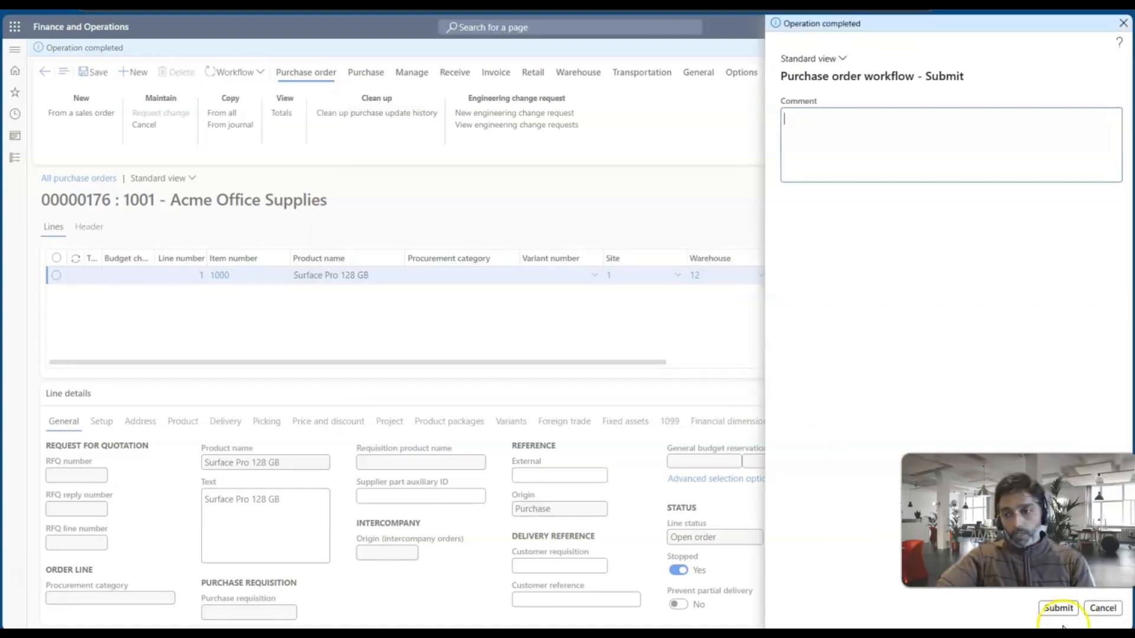
left_click(1058, 609)
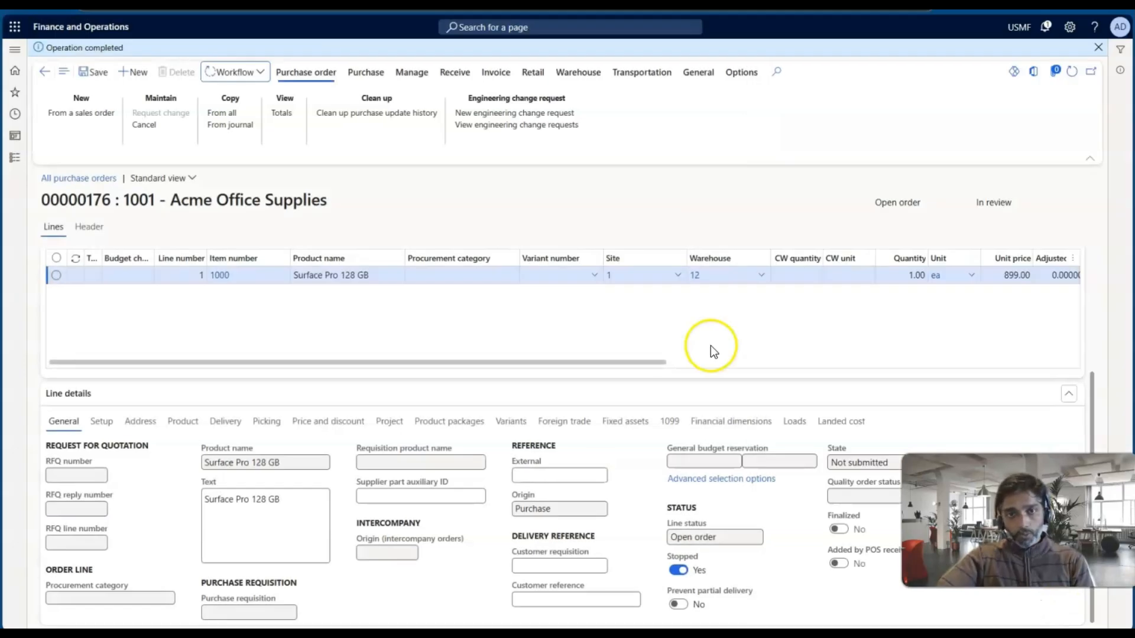
left_click(1096, 48)
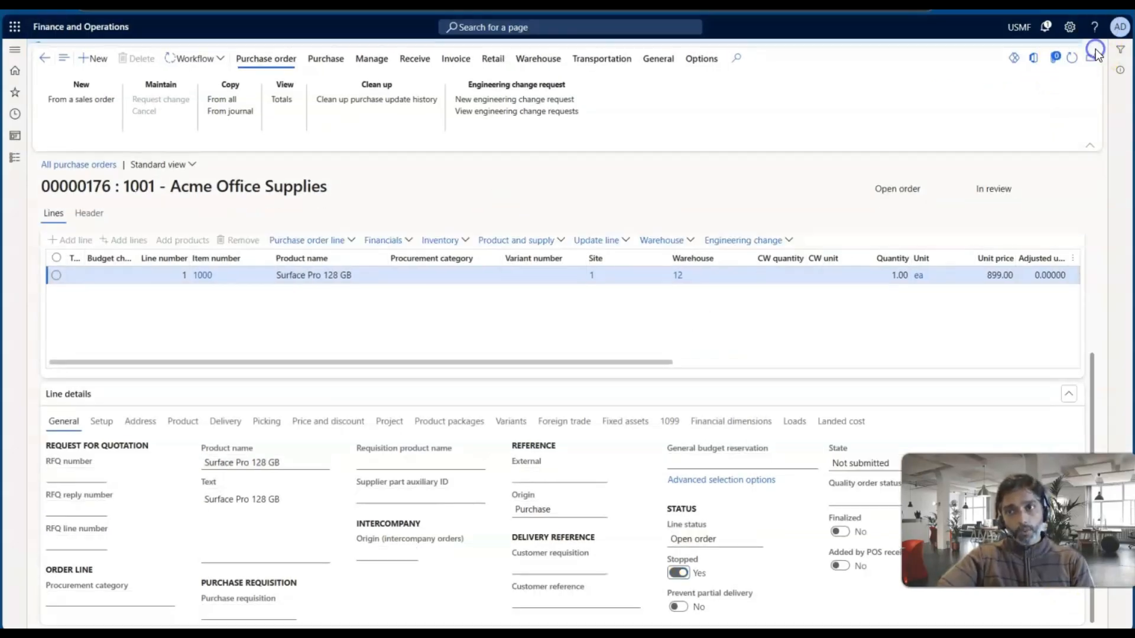
Open the submitted order's workflow history, refresh it and review the tracking details.
left_click(206, 57)
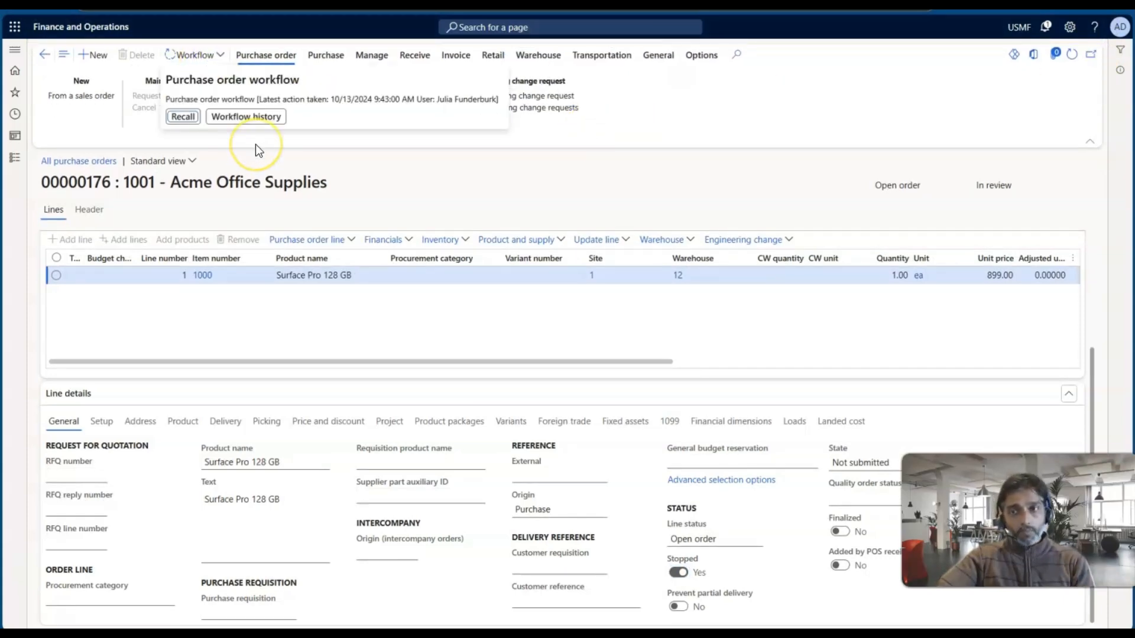
left_click(245, 116)
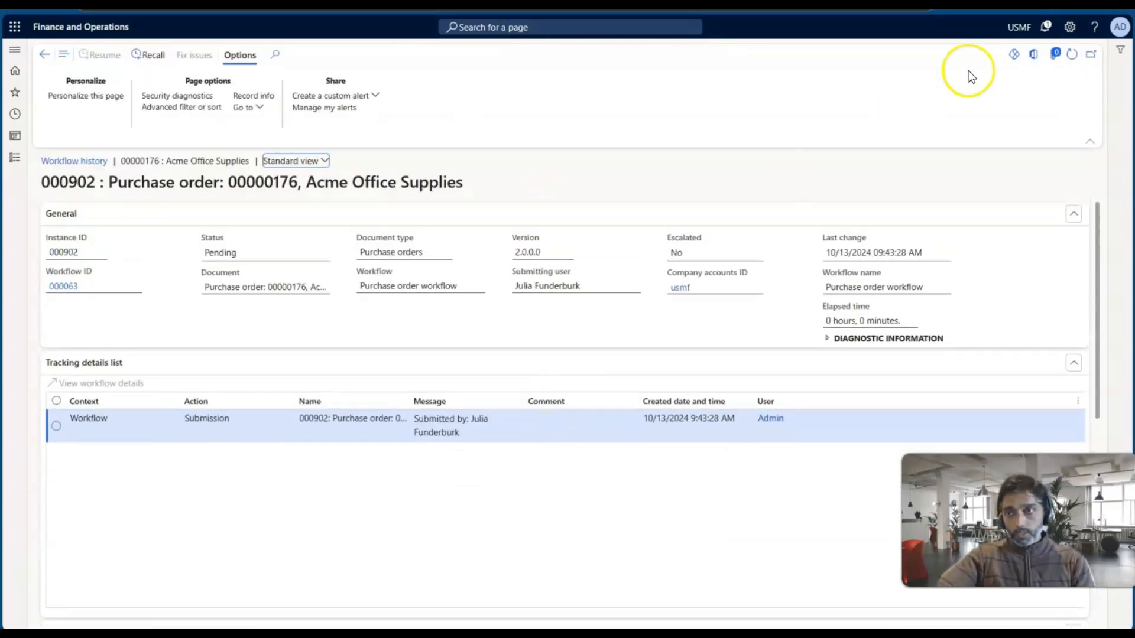
left_click(1071, 53)
scroll(507, 178, "down", 2)
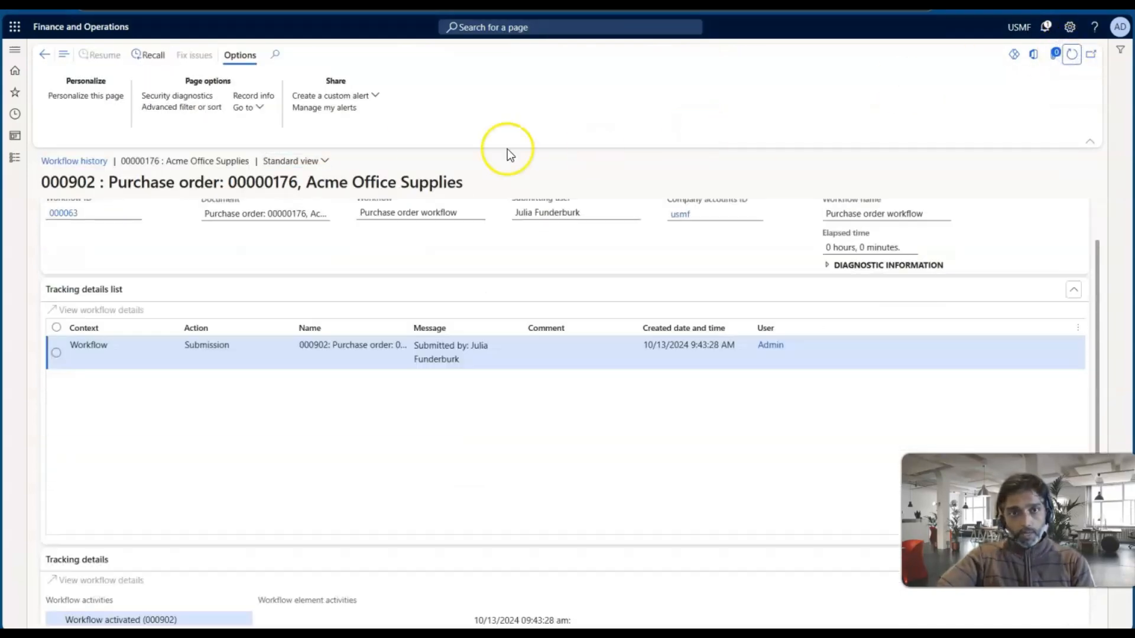
left_click(482, 362)
key("alt+Tab")
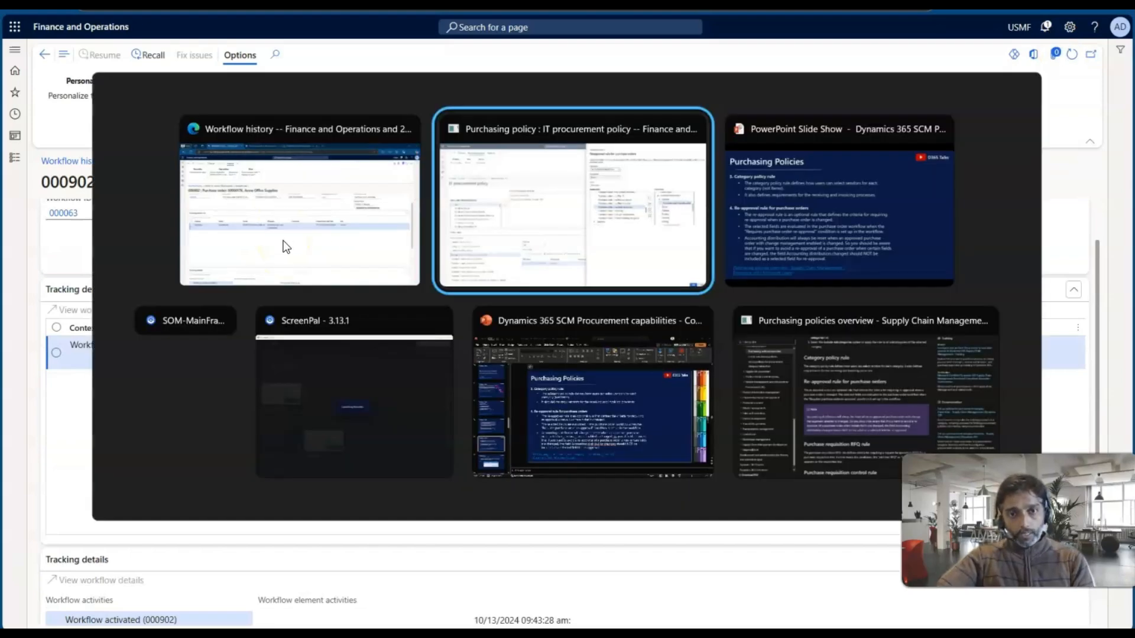